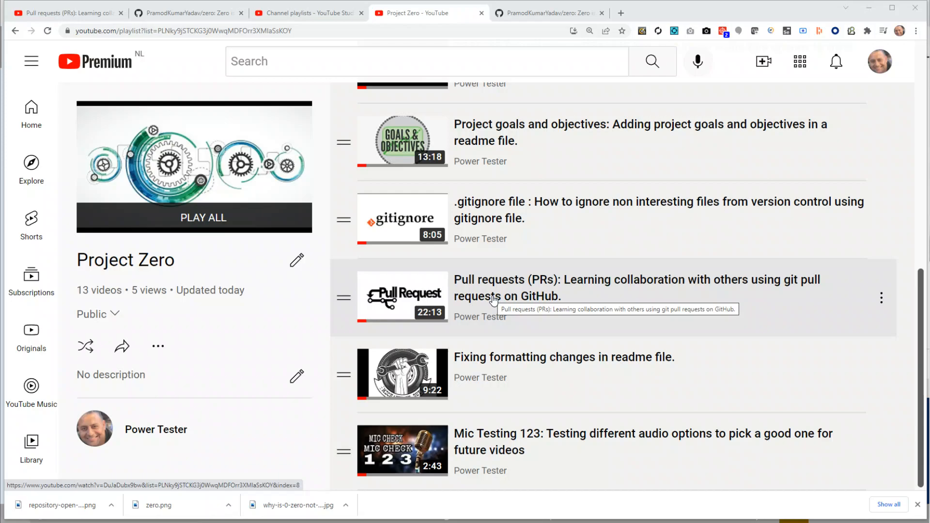
# - Check the goals in the project notes, and open the full branches overview of the zero repository on GitHub
pyautogui.hotkey('alt', 'Tab')
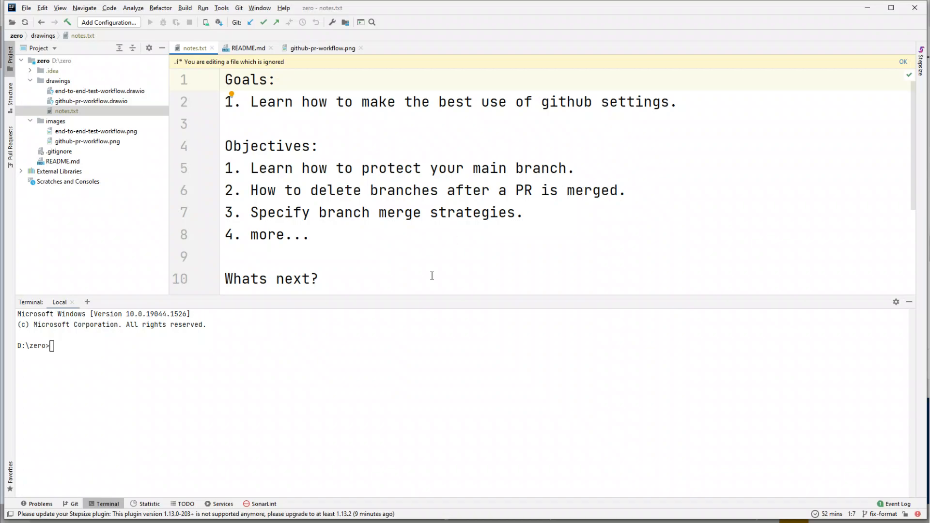
pyautogui.hotkey('alt', 'Tab')
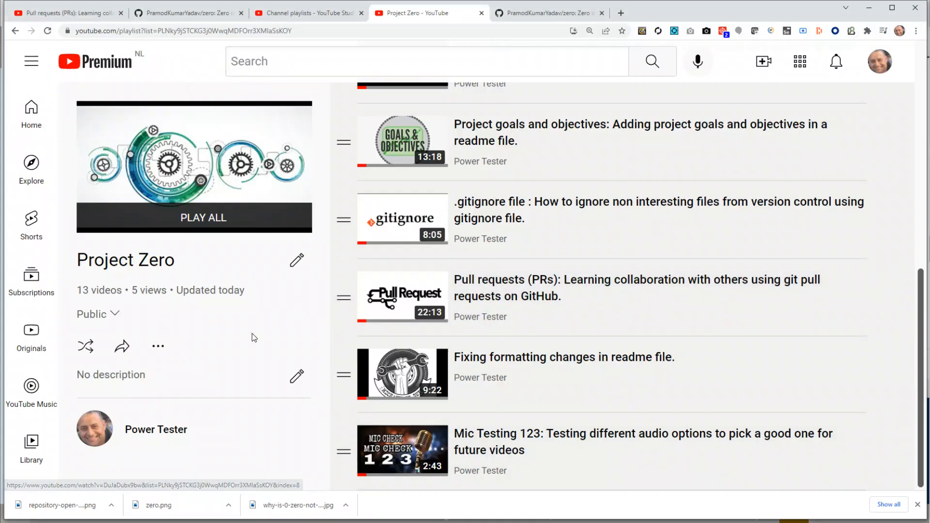
pyautogui.click(196, 16)
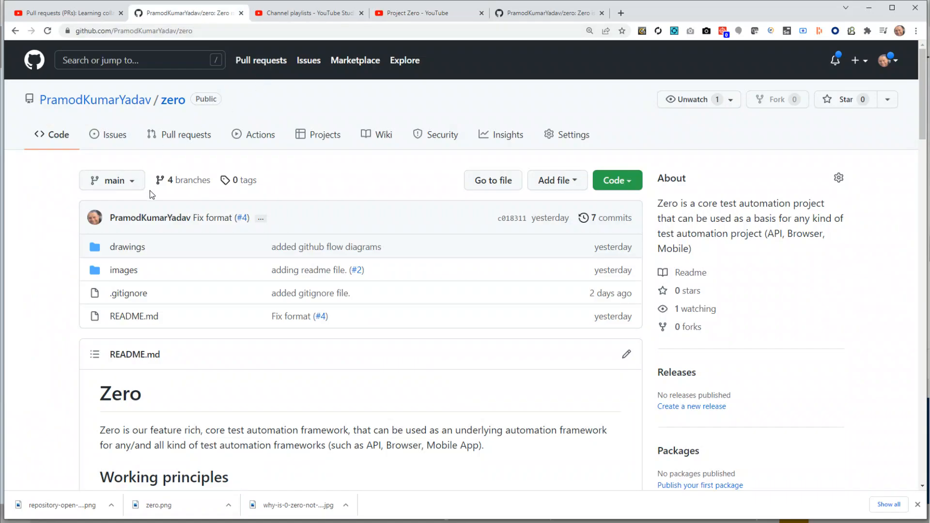
pyautogui.click(138, 180)
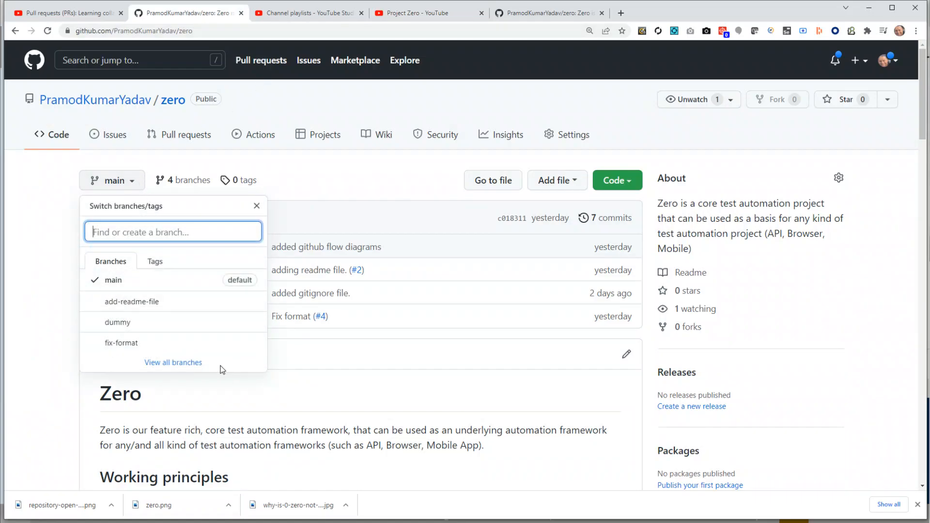
pyautogui.click(233, 347)
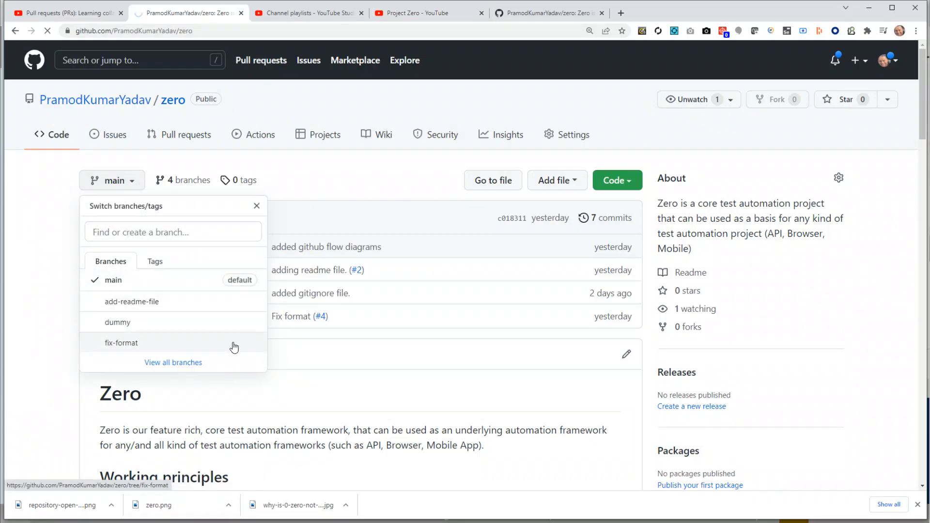
pyautogui.click(192, 363)
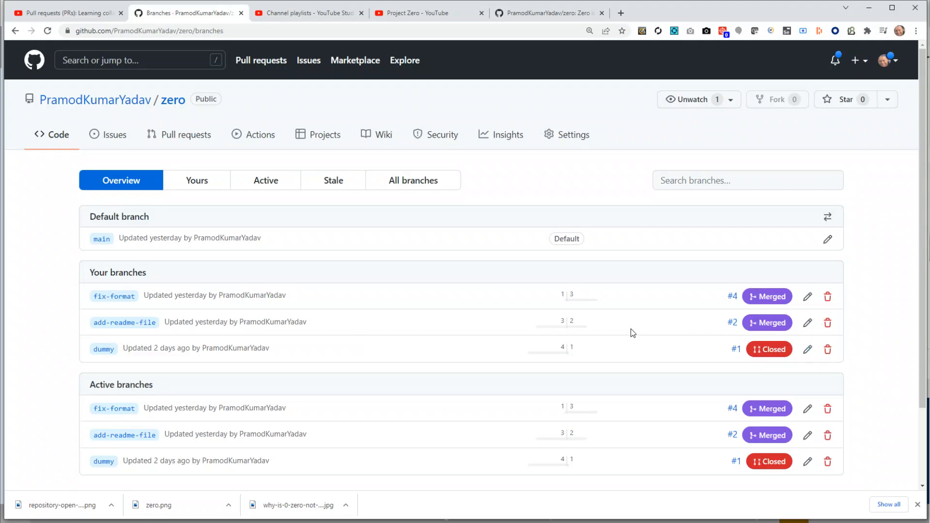
# - Recheck the objectives in the project notes, and open the zero repository's settings to review the General page and settings categories
pyautogui.hotkey('alt', 'Tab')
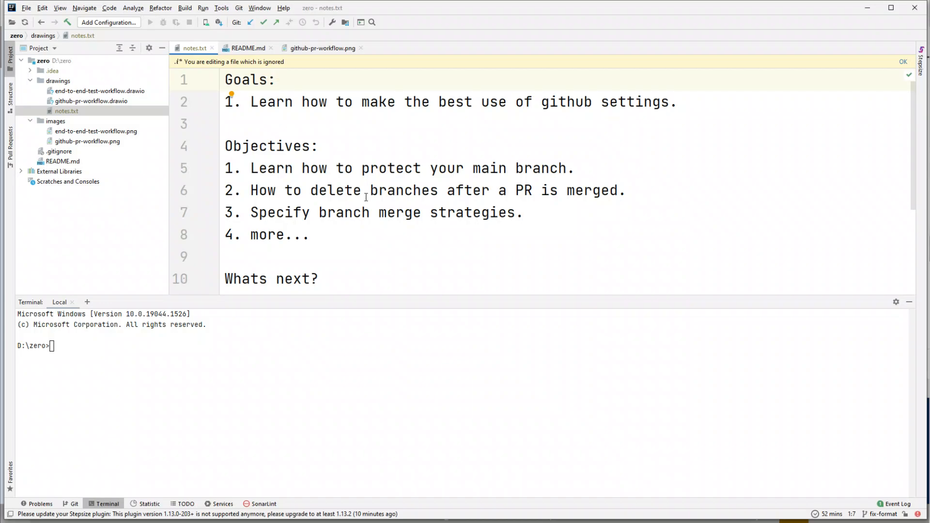
pyautogui.hotkey('alt', 'Tab')
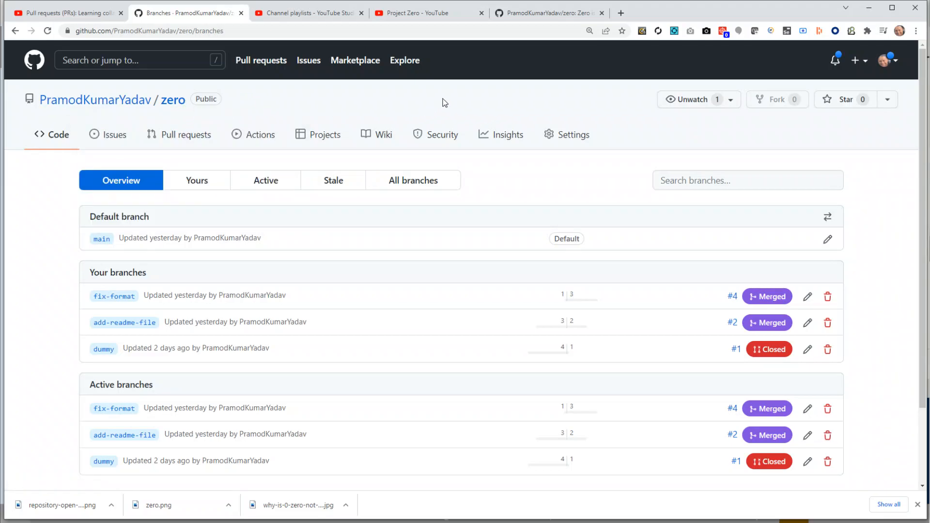
pyautogui.click(577, 141)
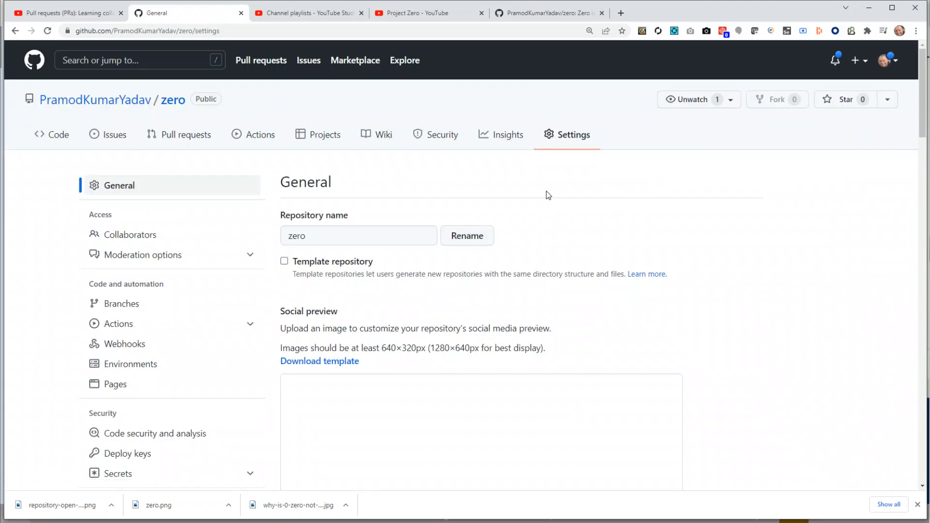
pyautogui.scroll(-1, 547, 193)
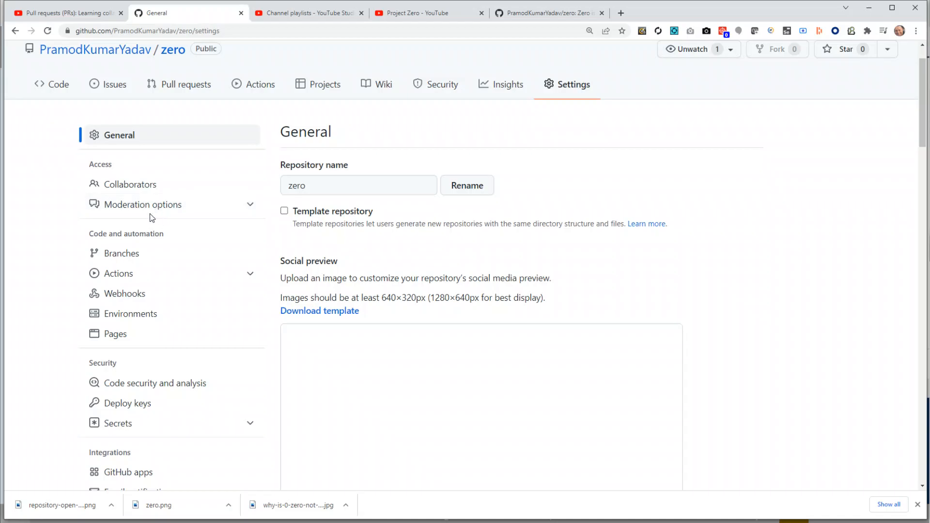
pyautogui.scroll(-2, 170, 289)
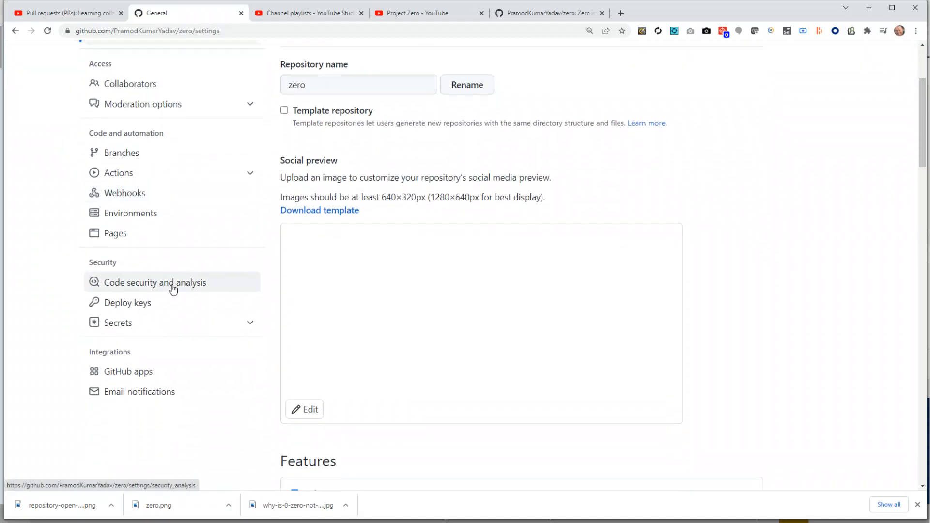
pyautogui.scroll(3, 187, 259)
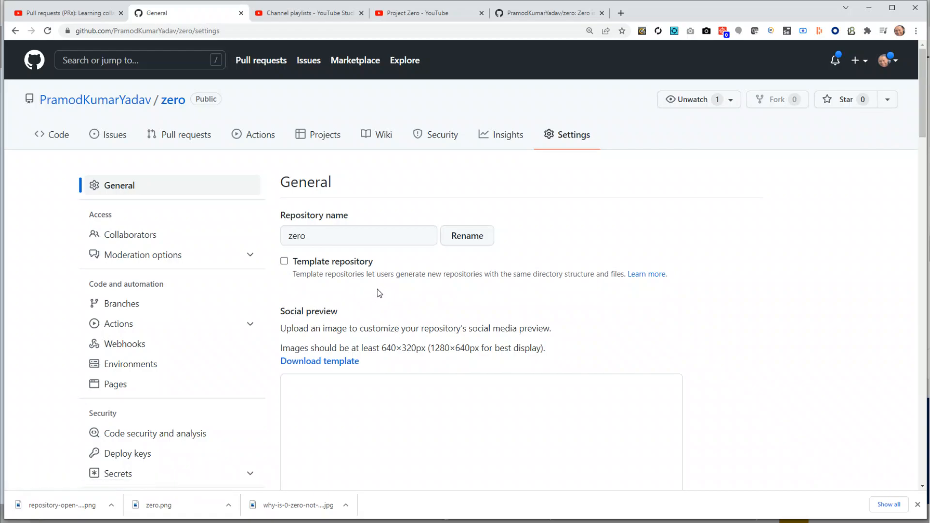
pyautogui.scroll(-1, 376, 290)
pyautogui.scroll(-1, 448, 268)
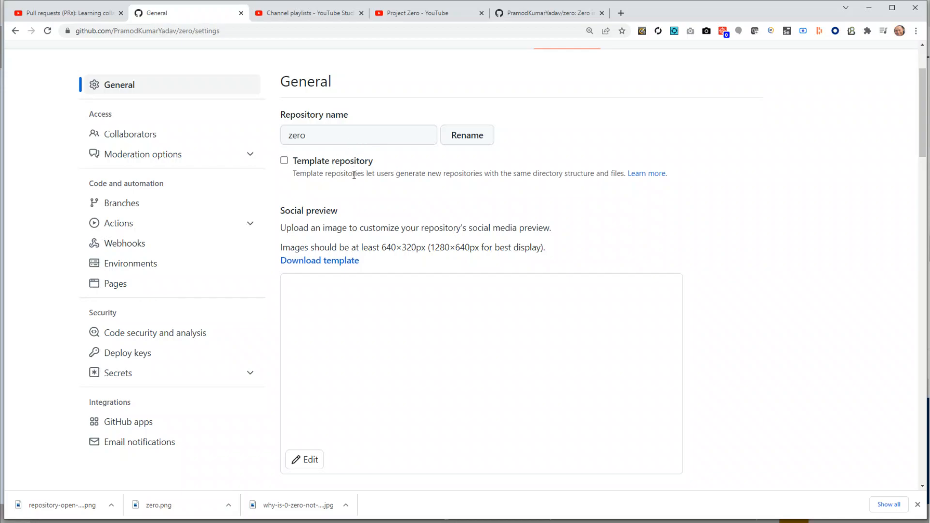
# - Upload why-is-0-zero-not-a-natural-number-eiA3ONua.jpg from the Desktop as the repository's social preview image
pyautogui.scroll(-2, 396, 214)
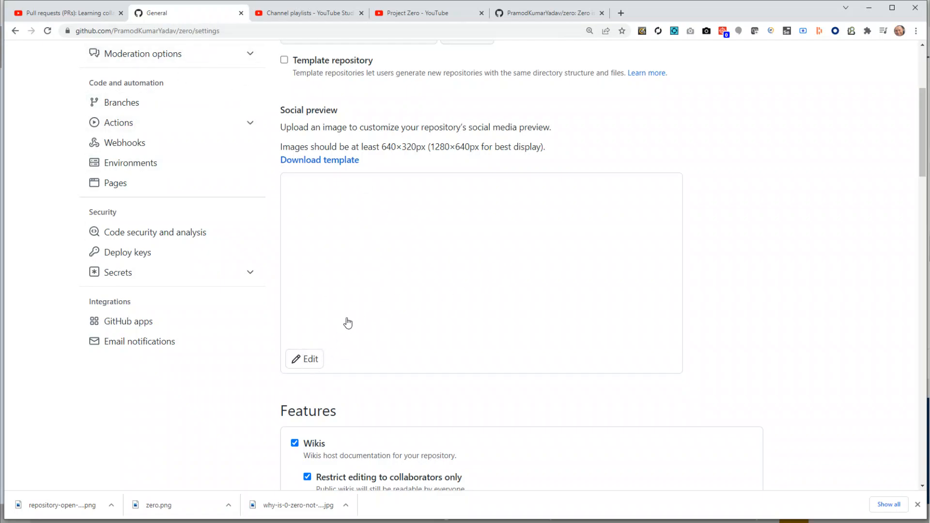
pyautogui.click(306, 363)
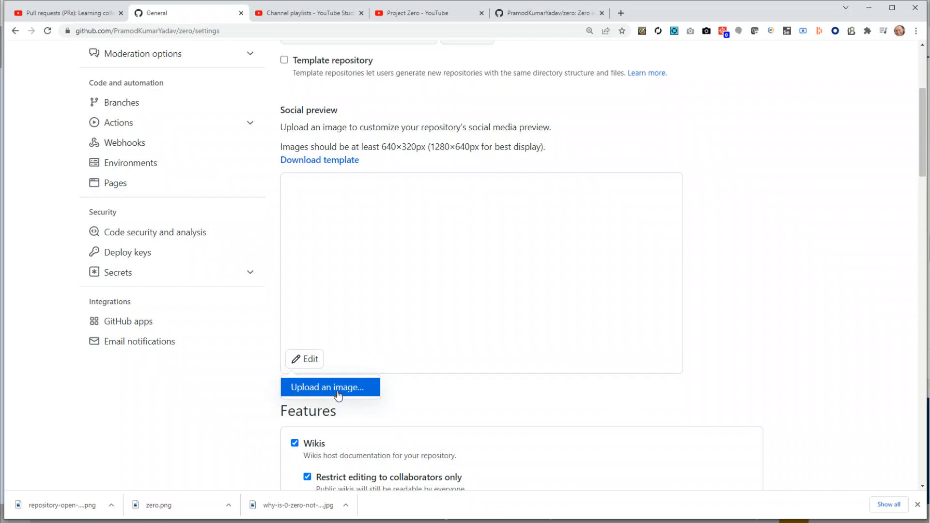
pyautogui.click(354, 387)
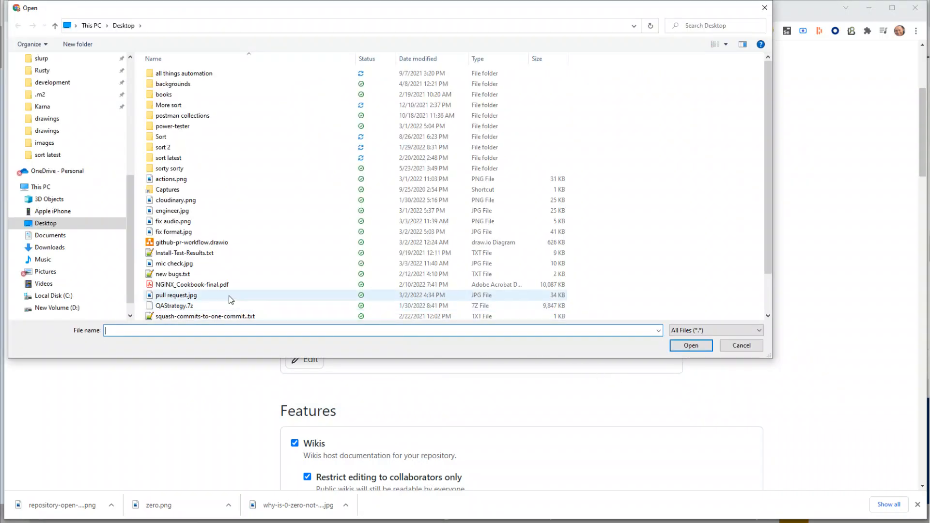
pyautogui.scroll(-2, 225, 293)
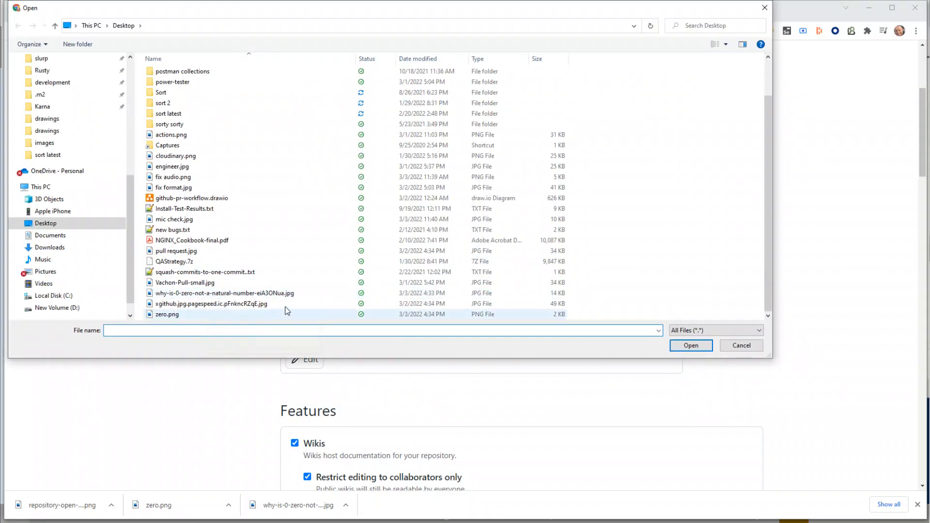
pyautogui.doubleClick(211, 293)
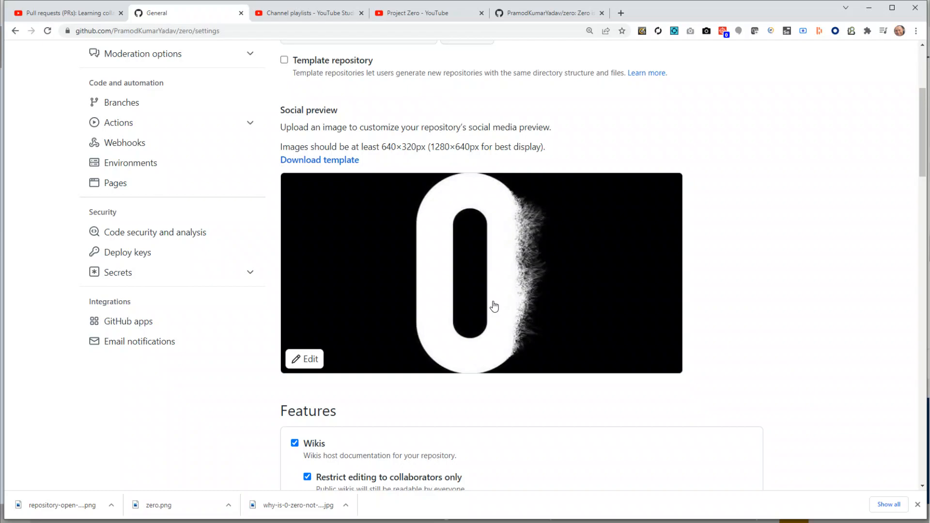
# - Replace the repository's social preview image with zero.png from the Desktop
pyautogui.click(305, 358)
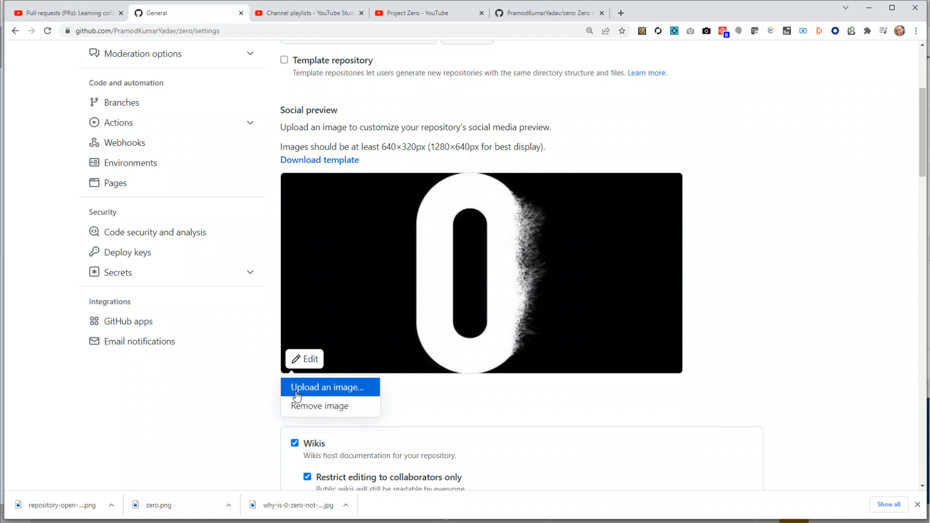
pyautogui.click(318, 389)
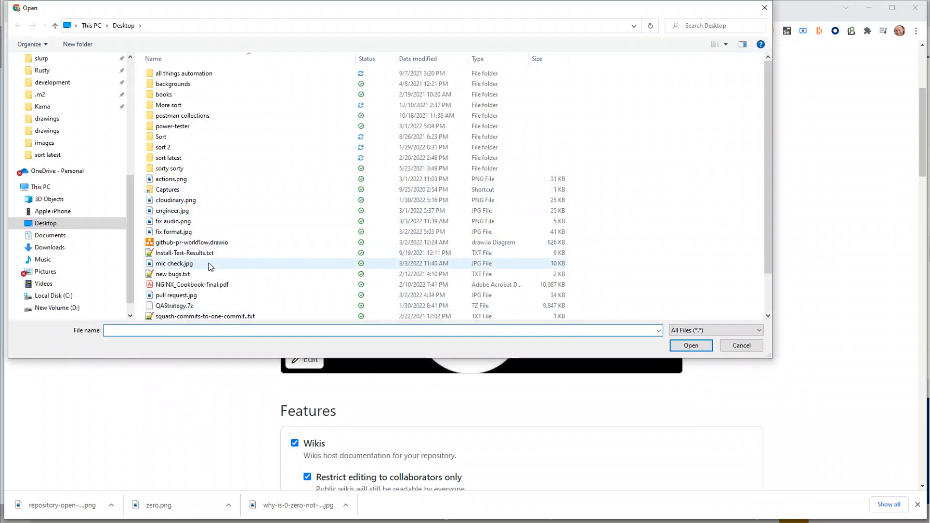
pyautogui.scroll(-2, 185, 252)
pyautogui.doubleClick(184, 317)
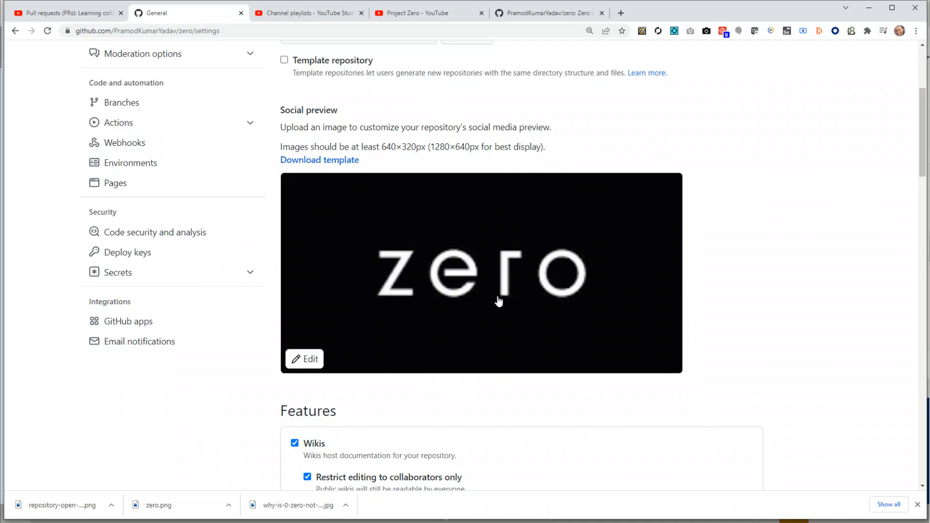
# - Examine the repository's Features options, reading the descriptions of Wikis, Issues, Sponsorships, Projects, Preserve this repository and Discussions
pyautogui.scroll(-4, 463, 319)
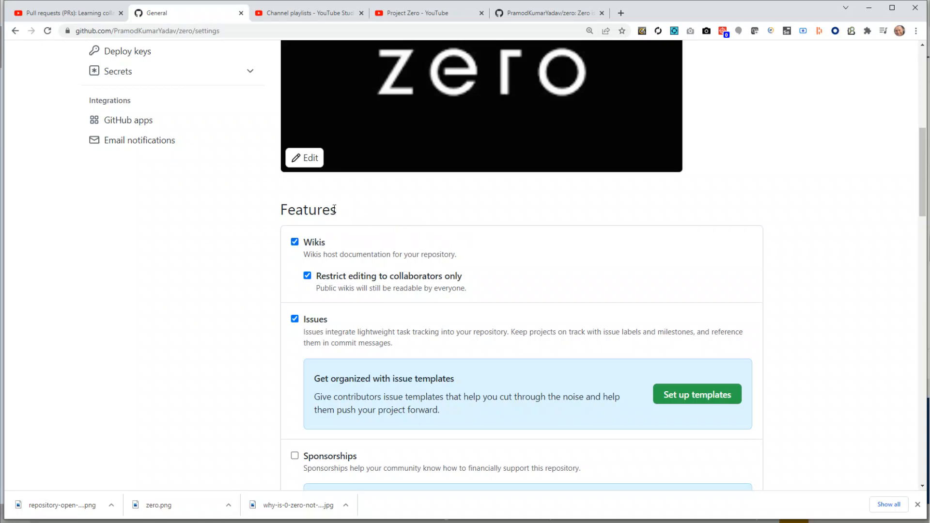
pyautogui.scroll(-1, 360, 234)
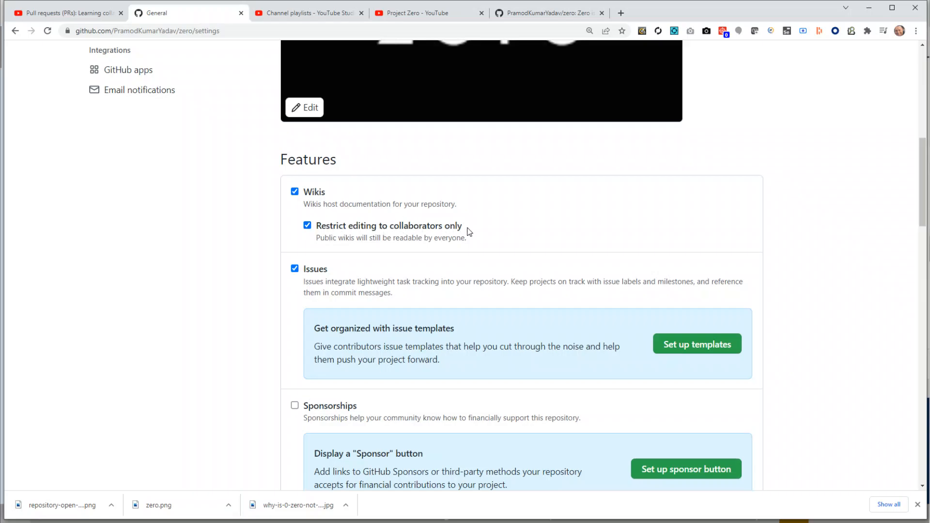
pyautogui.scroll(-2, 468, 233)
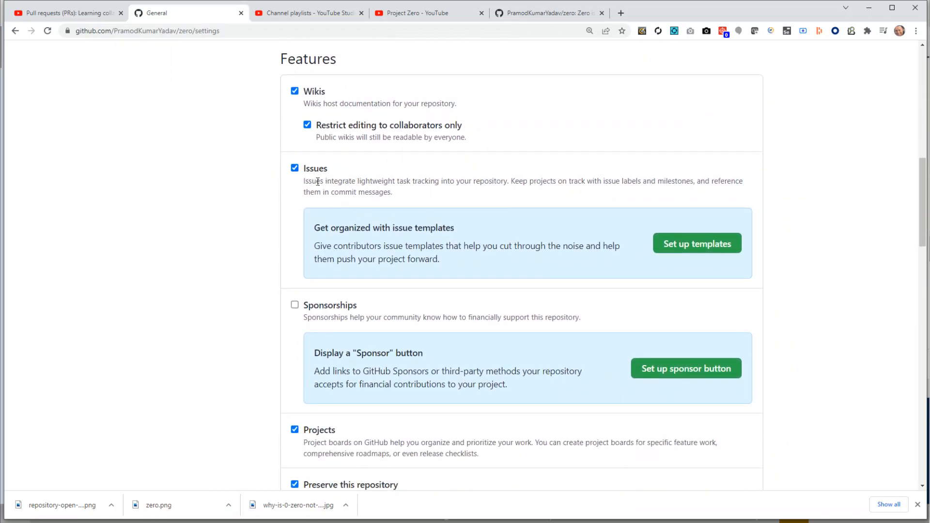
pyautogui.scroll(10, 317, 213)
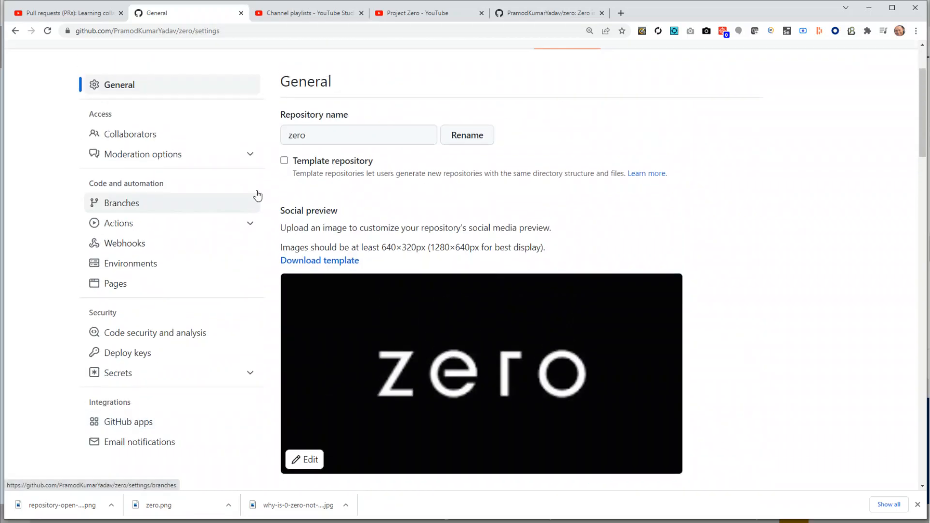
pyautogui.scroll(-11, 280, 226)
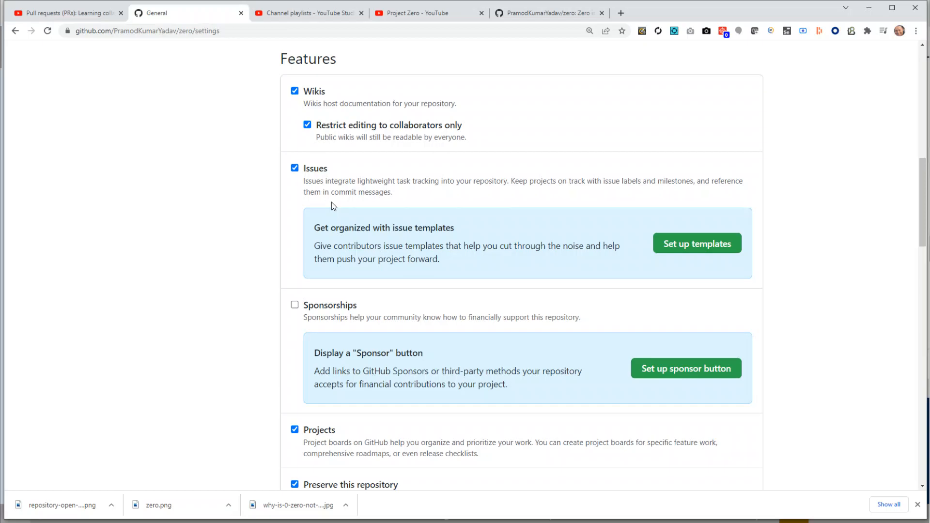
pyautogui.scroll(-2, 372, 244)
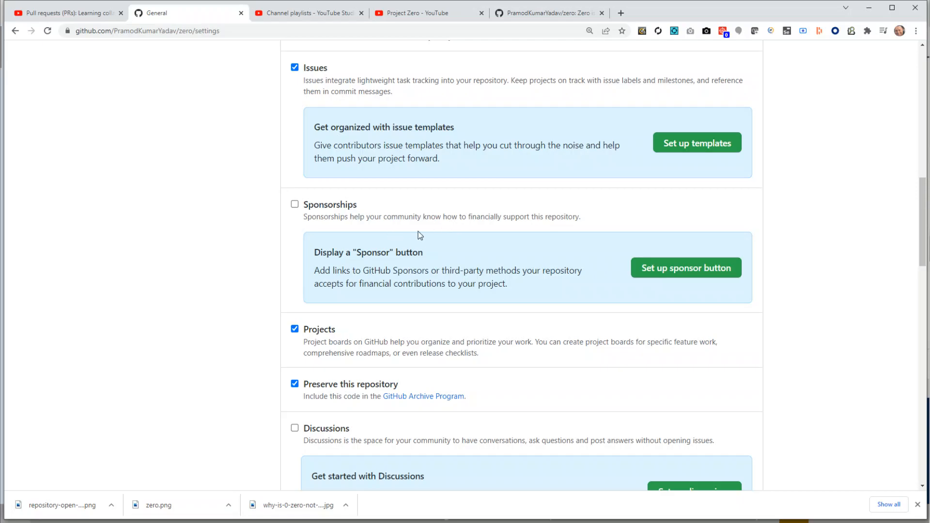
pyautogui.scroll(-2, 355, 237)
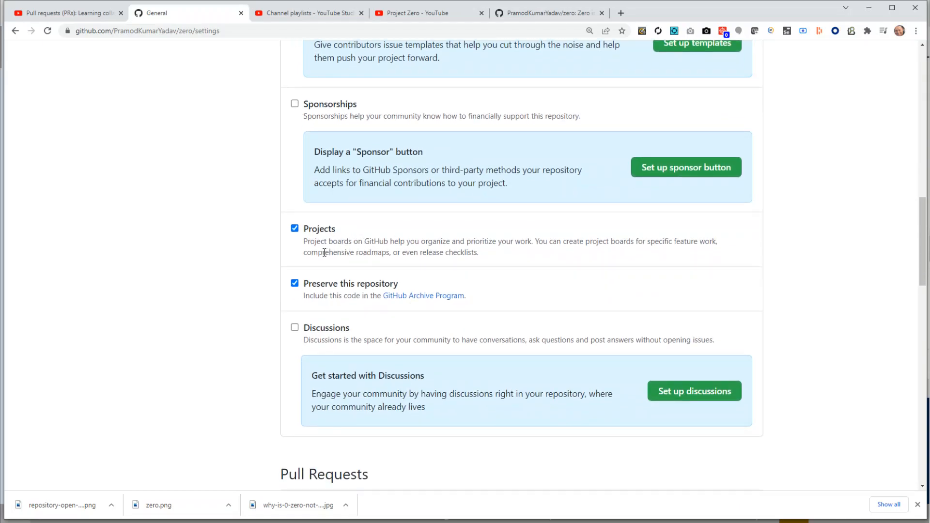
pyautogui.moveTo(304, 241); pyautogui.dragTo(493, 251)
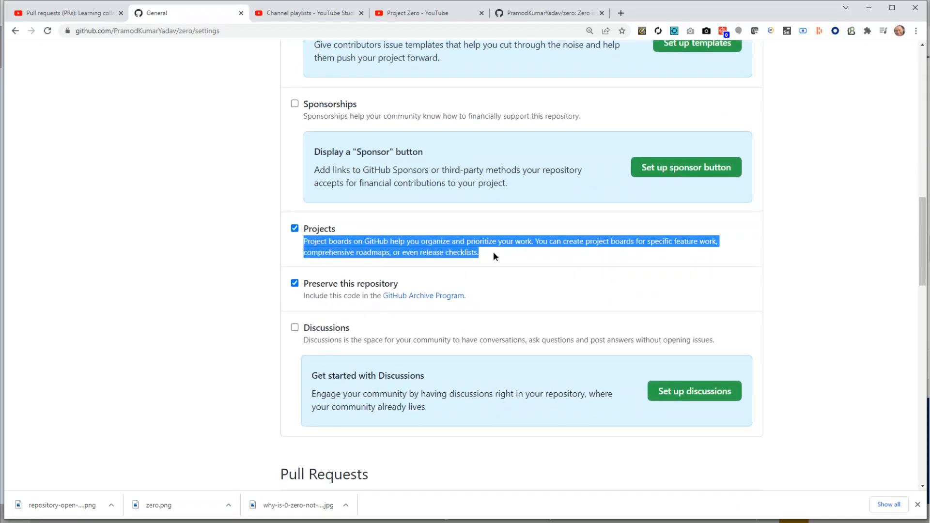
pyautogui.scroll(-1, 405, 252)
pyautogui.moveTo(301, 248); pyautogui.dragTo(358, 251)
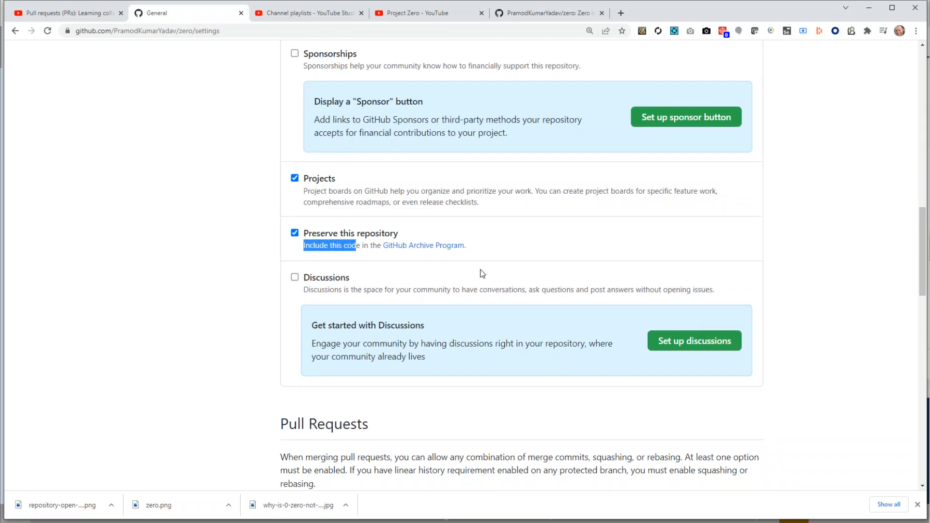
pyautogui.scroll(-1, 481, 273)
pyautogui.click(332, 240)
pyautogui.moveTo(324, 239); pyautogui.dragTo(566, 239)
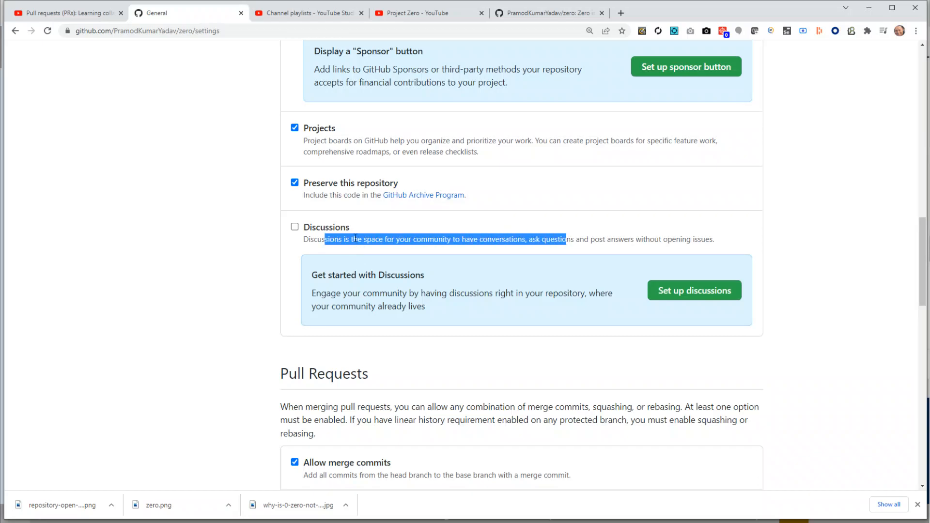
# - Enable Discussions for the repository and publish the prefilled "Welcome to zero Discussions!" post in the Announcements category
pyautogui.click(294, 227)
pyautogui.scroll(-1, 540, 283)
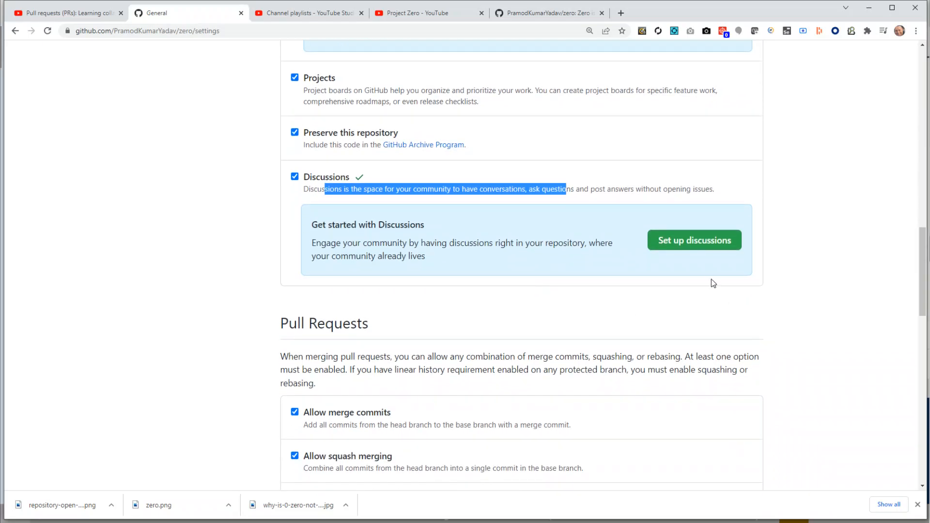
pyautogui.click(682, 242)
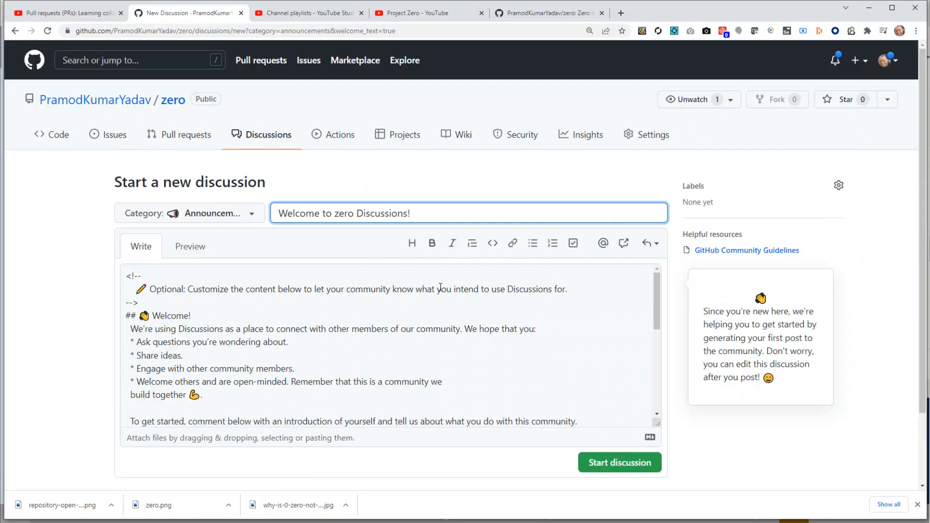
pyautogui.scroll(-2, 453, 419)
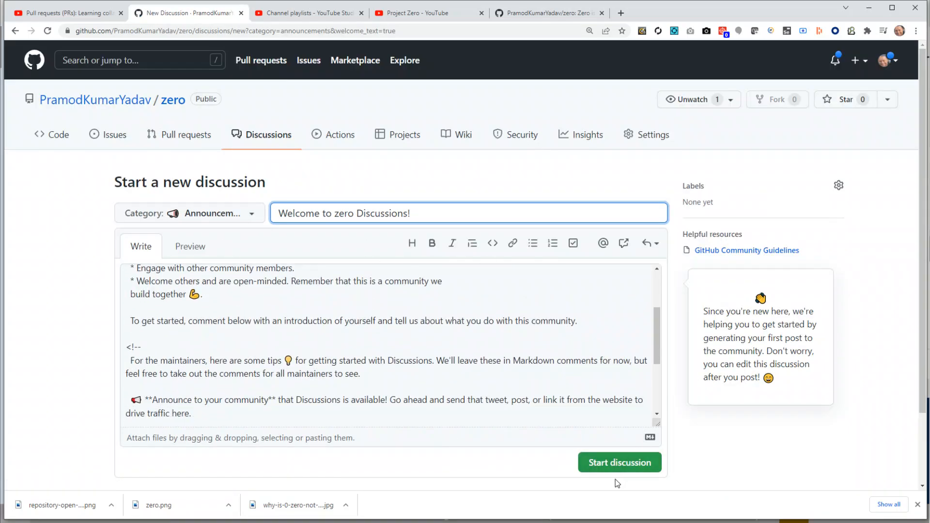
pyautogui.click(620, 463)
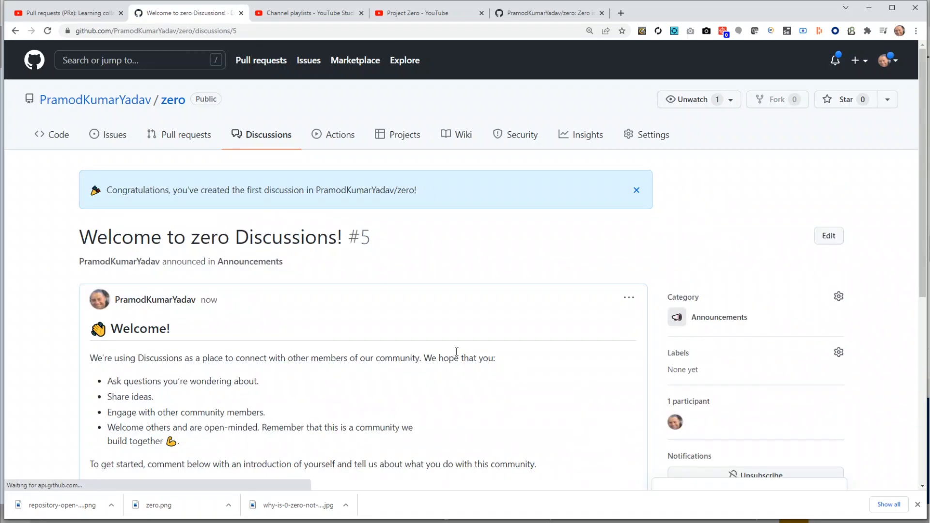
# - Return to the zero repository's general settings and examine the Pull Requests options for merge commits, squash merging and rebase merging
pyautogui.click(651, 134)
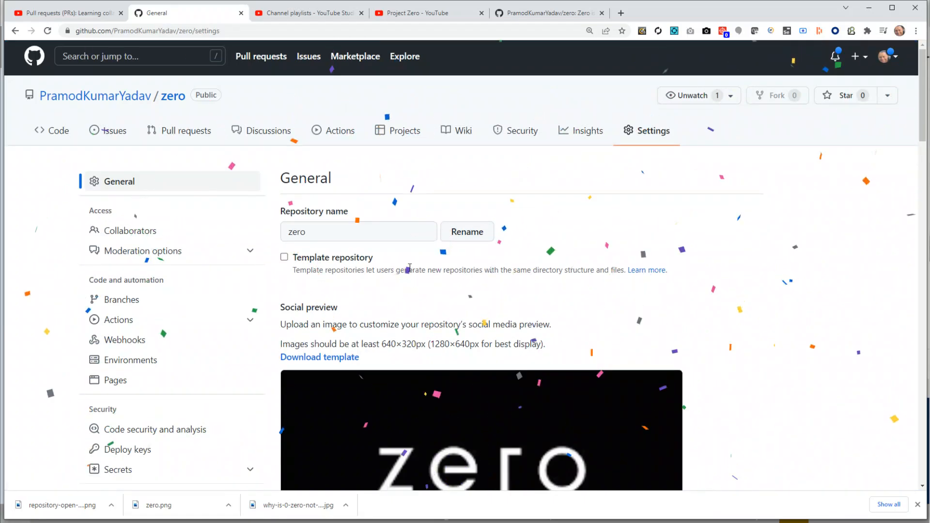
pyautogui.scroll(-5, 455, 260)
pyautogui.scroll(-10, 456, 260)
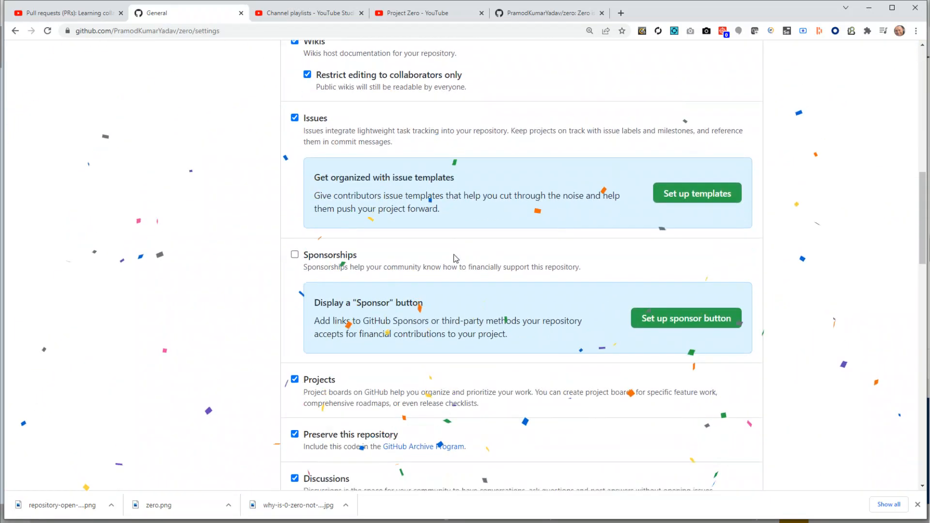
pyautogui.scroll(-5, 454, 254)
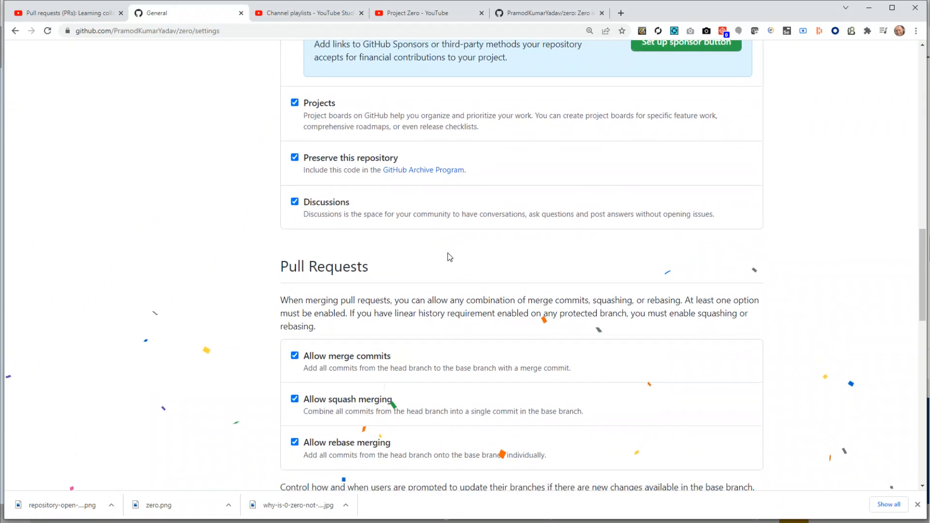
pyautogui.scroll(4, 339, 160)
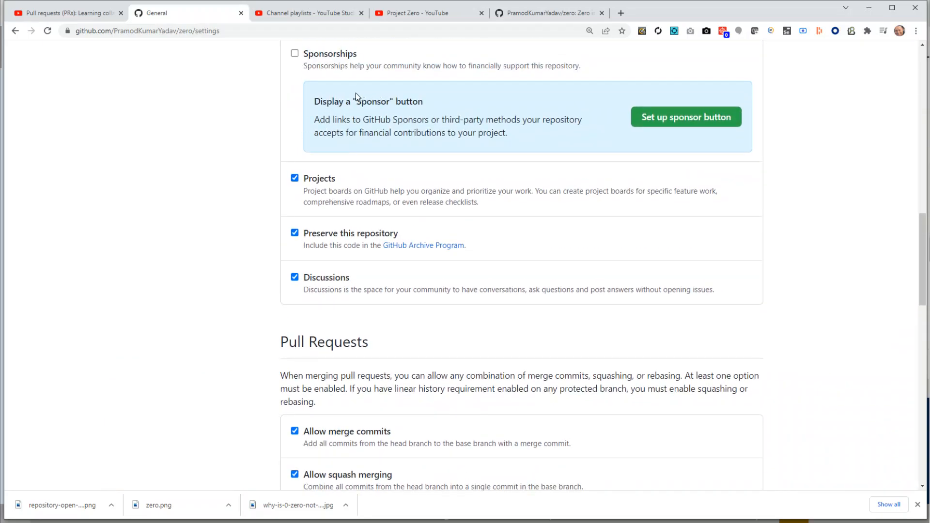
pyautogui.scroll(-2, 383, 206)
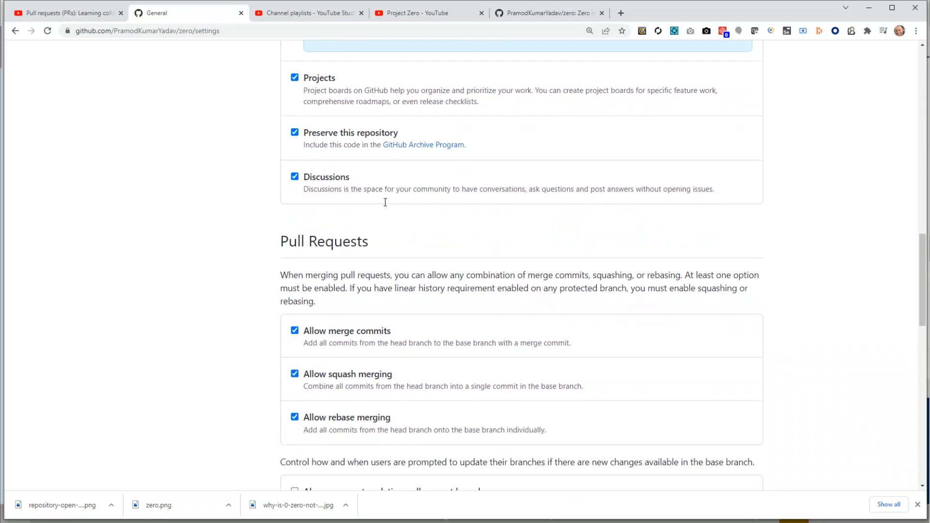
pyautogui.scroll(-2, 384, 202)
pyautogui.scroll(-1, 378, 183)
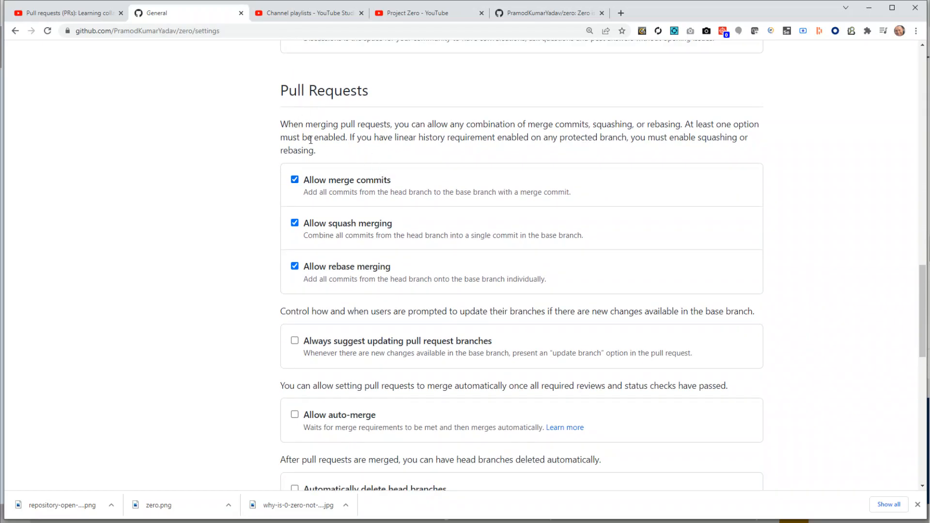
pyautogui.scroll(-1, 305, 139)
pyautogui.scroll(1, 369, 112)
pyautogui.moveTo(303, 194); pyautogui.dragTo(573, 200)
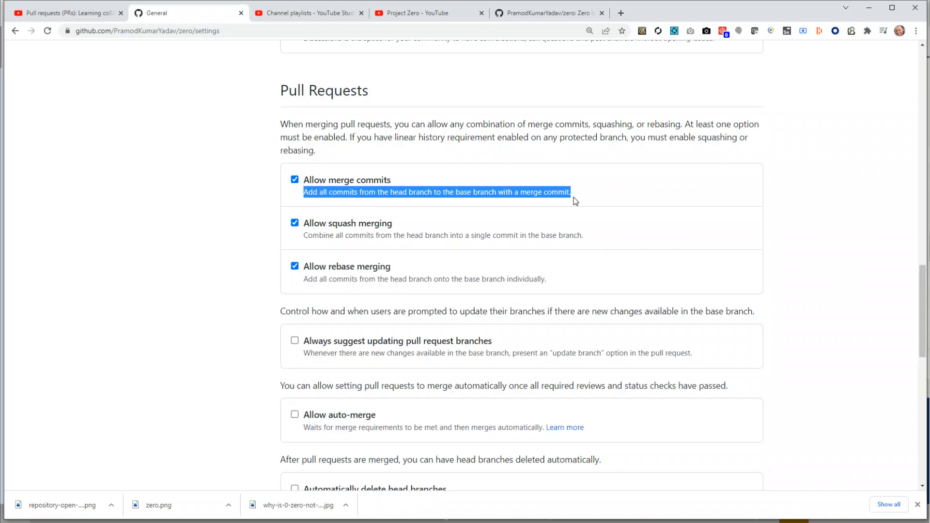
pyautogui.moveTo(572, 192); pyautogui.dragTo(340, 199)
pyautogui.moveTo(304, 237); pyautogui.dragTo(581, 237)
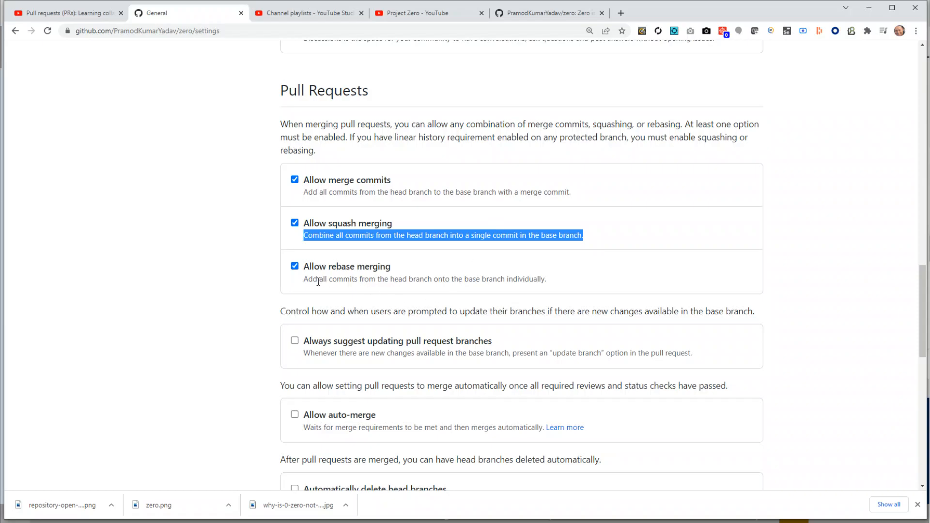
pyautogui.moveTo(308, 280); pyautogui.dragTo(541, 281)
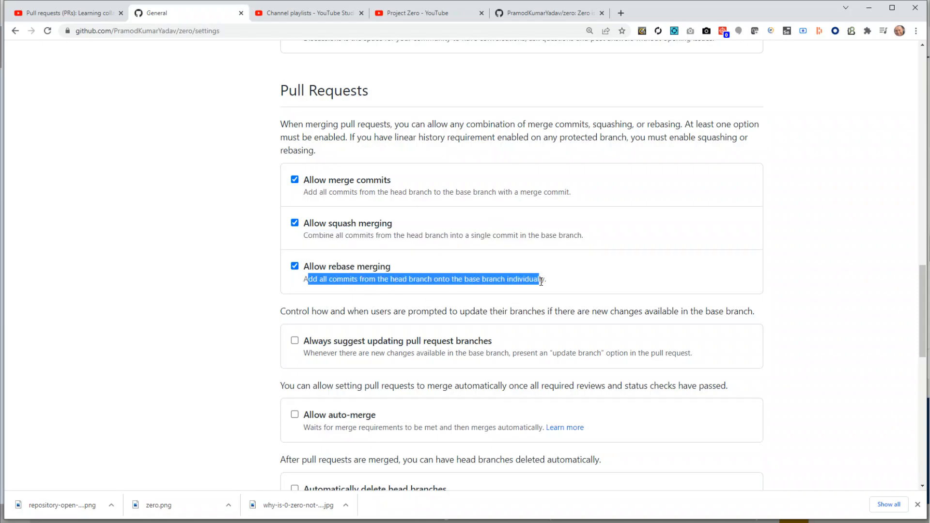
# - Enable "Always suggest updating pull request branches" and read the explanation of automatic merging below it
pyautogui.scroll(-3, 436, 242)
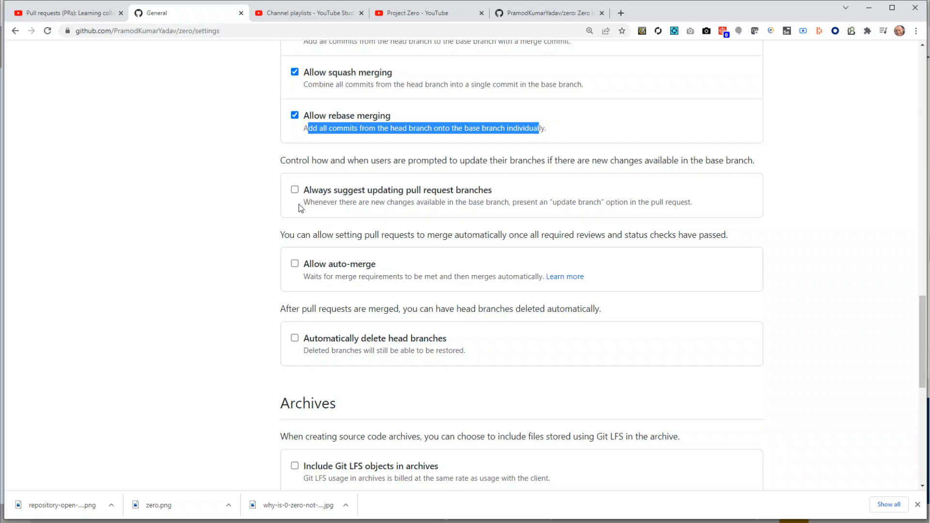
pyautogui.click(294, 190)
pyautogui.scroll(-2, 376, 261)
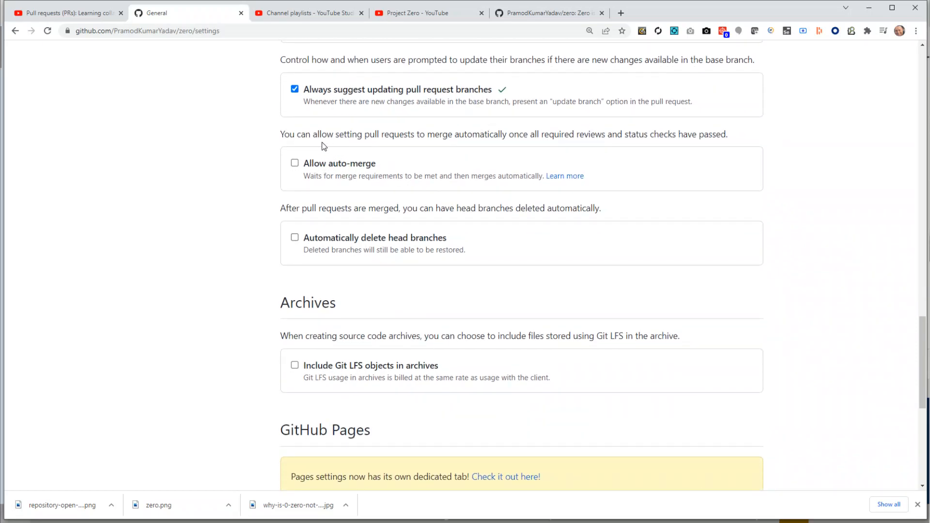
pyautogui.moveTo(284, 134); pyautogui.dragTo(563, 149)
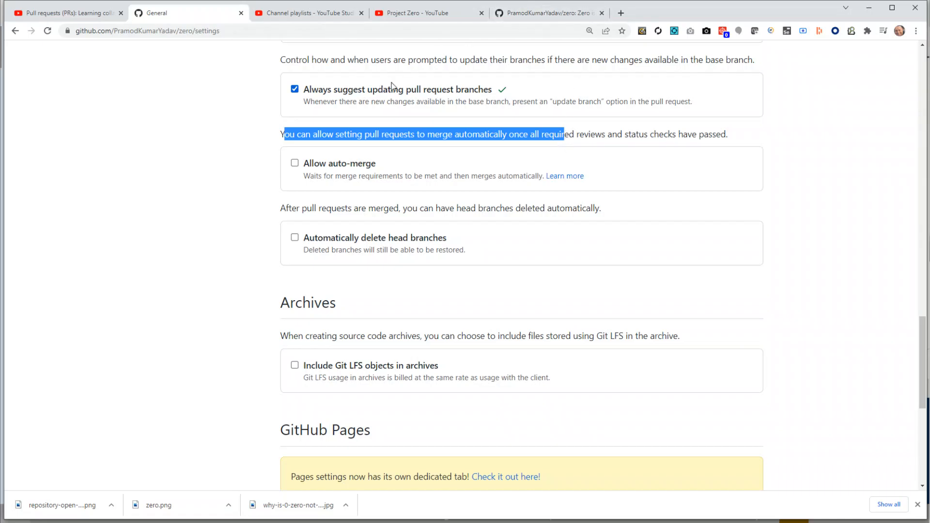
# - Go to the owner's happium repository and open its closed pull request "add sonar organisation and host url"
pyautogui.click(545, 14)
pyautogui.moveTo(179, 32); pyautogui.dragTo(351, 35)
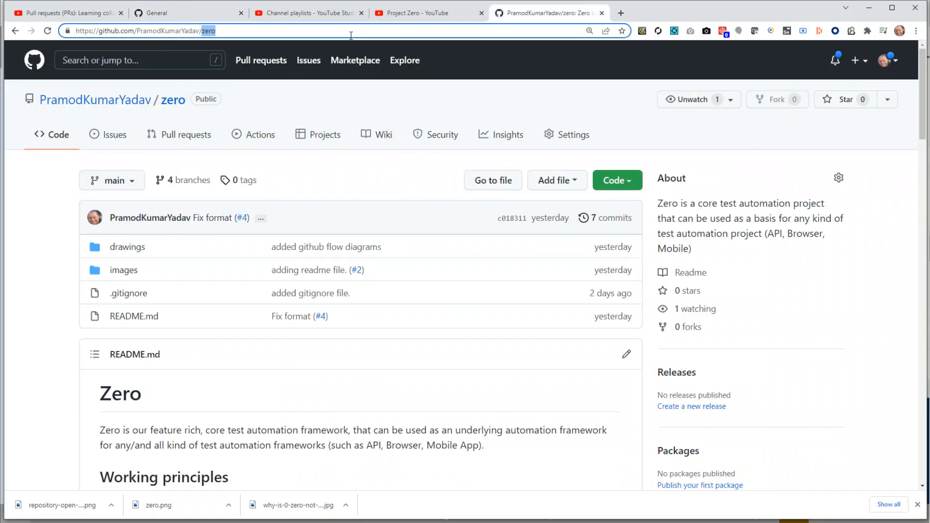
pyautogui.write('happ')
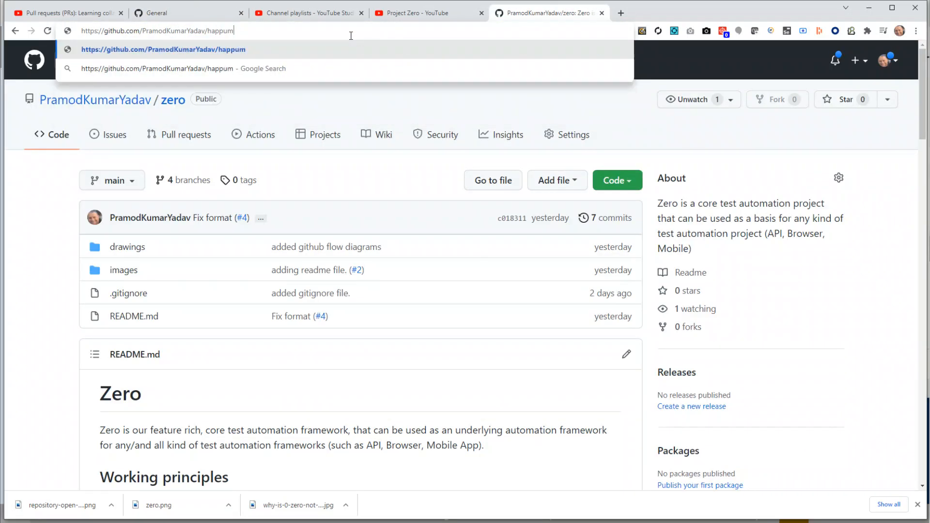
pyautogui.write('iu')
pyautogui.press('Return')
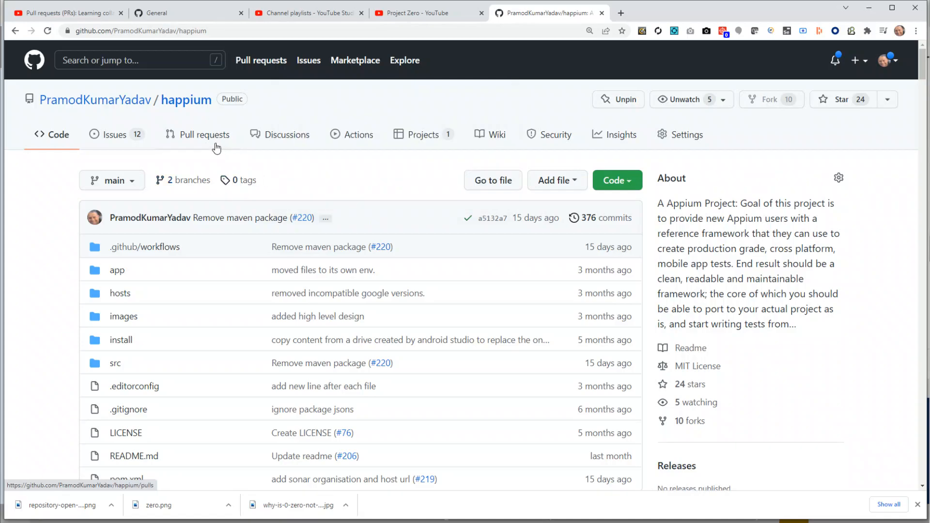
pyautogui.click(202, 135)
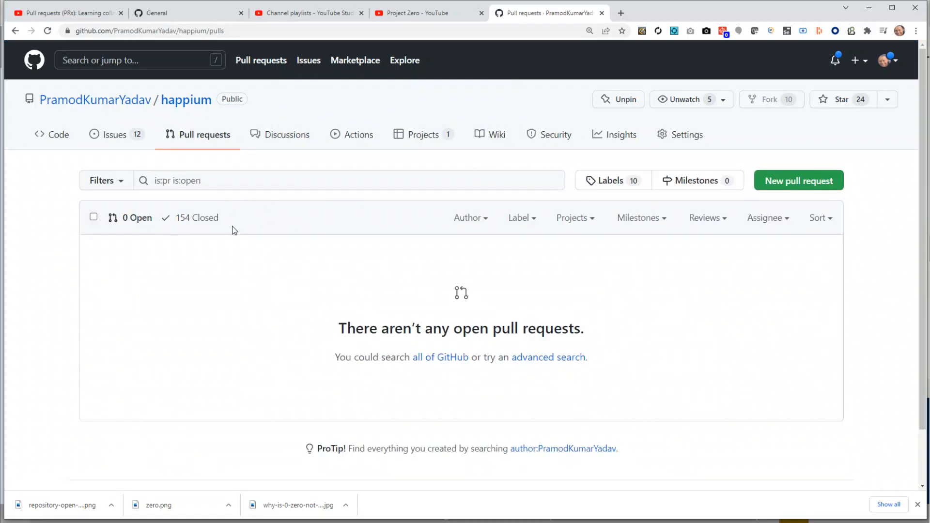
pyautogui.click(190, 218)
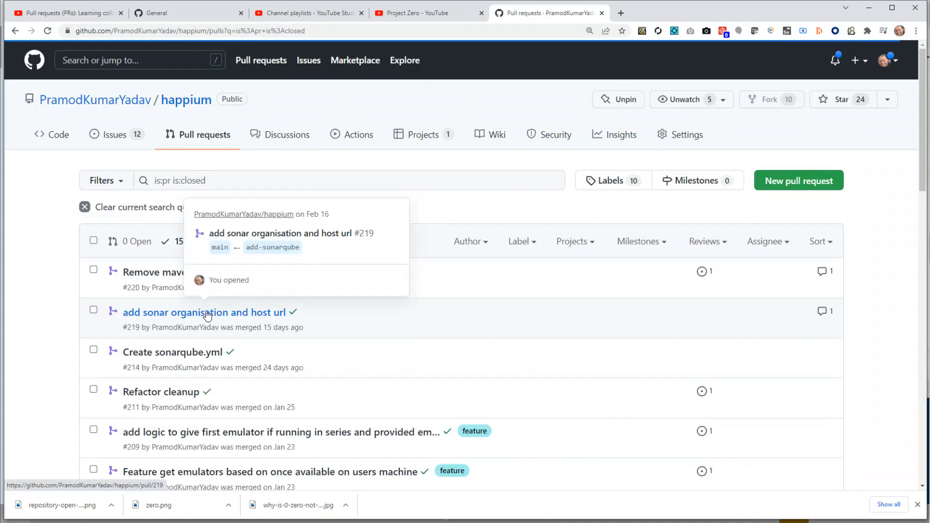
pyautogui.click(186, 313)
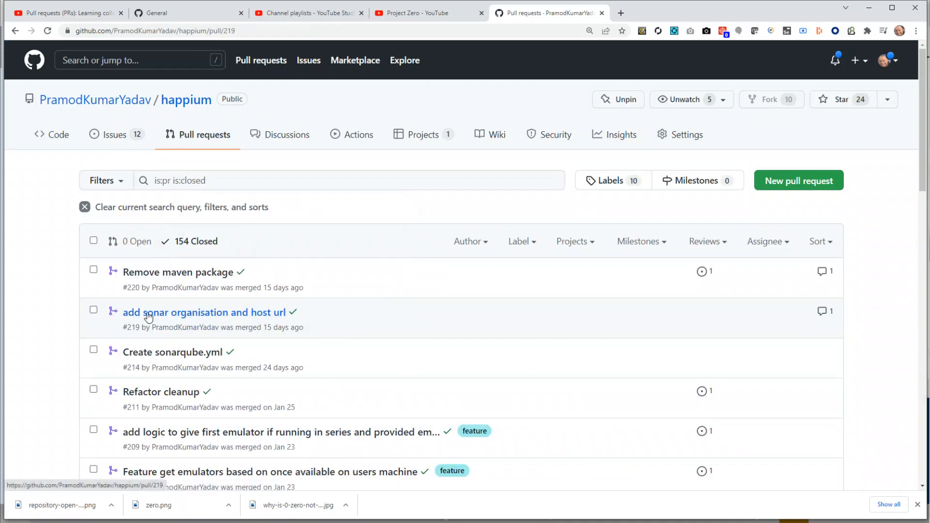
# - Expand the merge details of the pull request and examine its list of checks
pyautogui.scroll(-3, 304, 311)
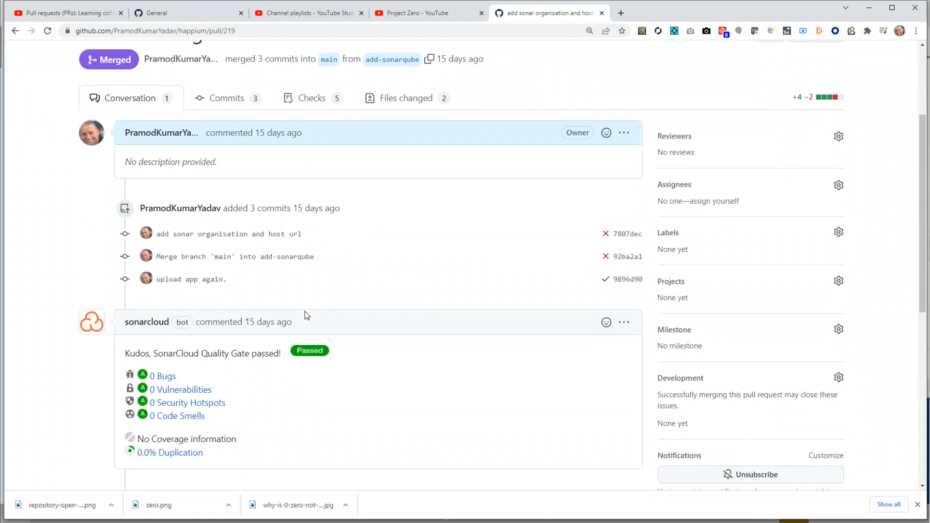
pyautogui.scroll(-3, 271, 305)
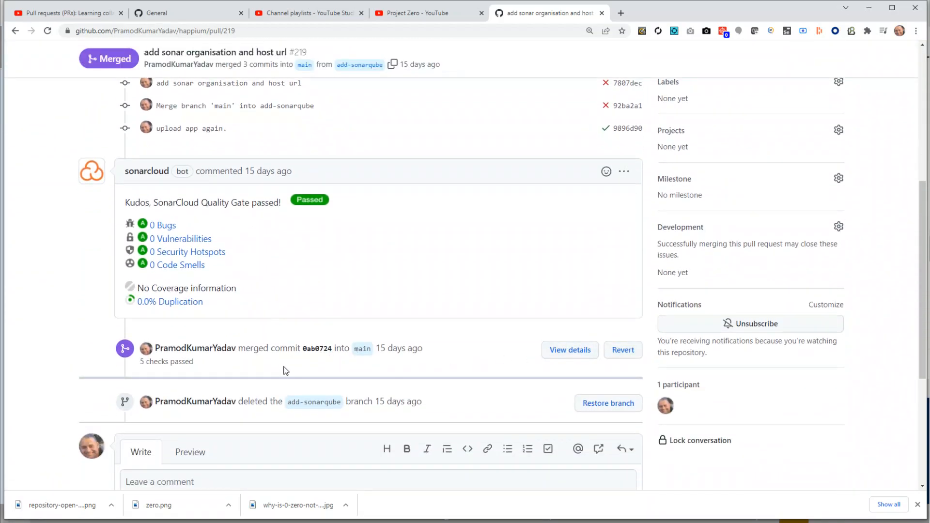
pyautogui.click(570, 350)
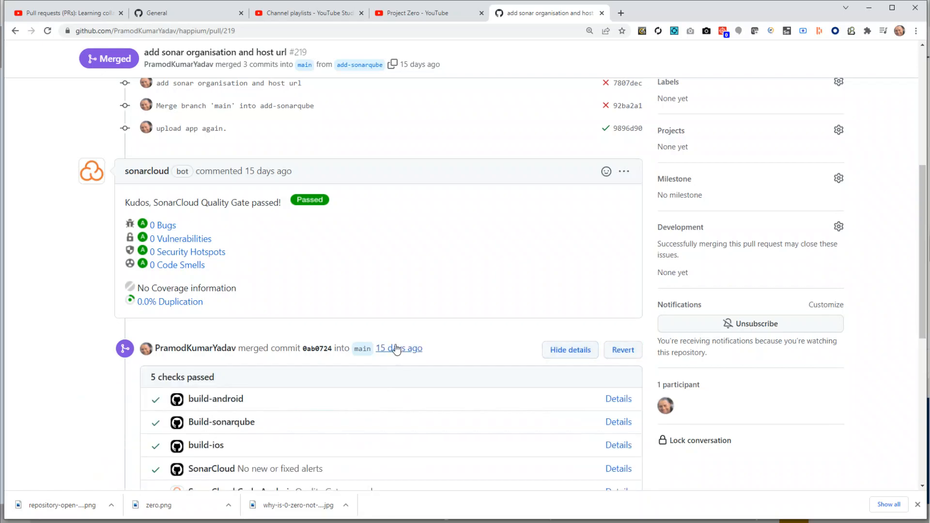
pyautogui.scroll(-3, 291, 368)
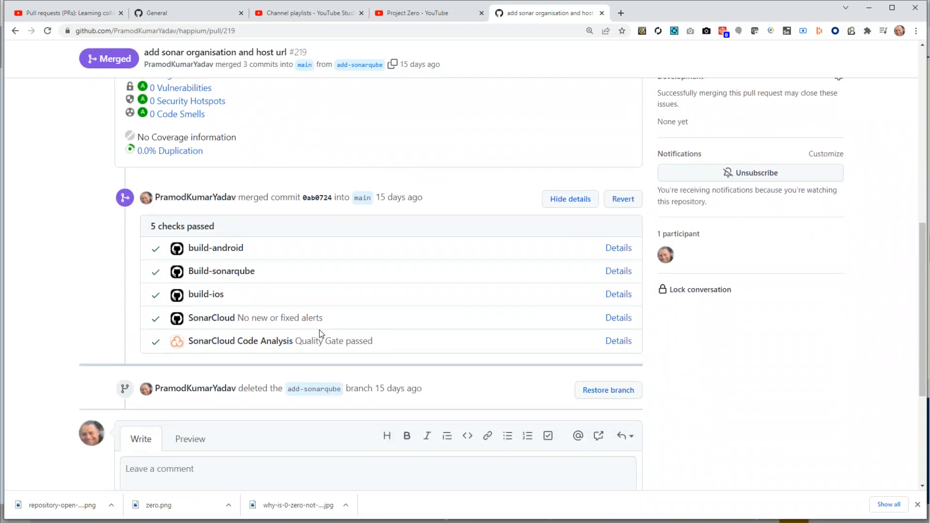
pyautogui.scroll(1, 321, 340)
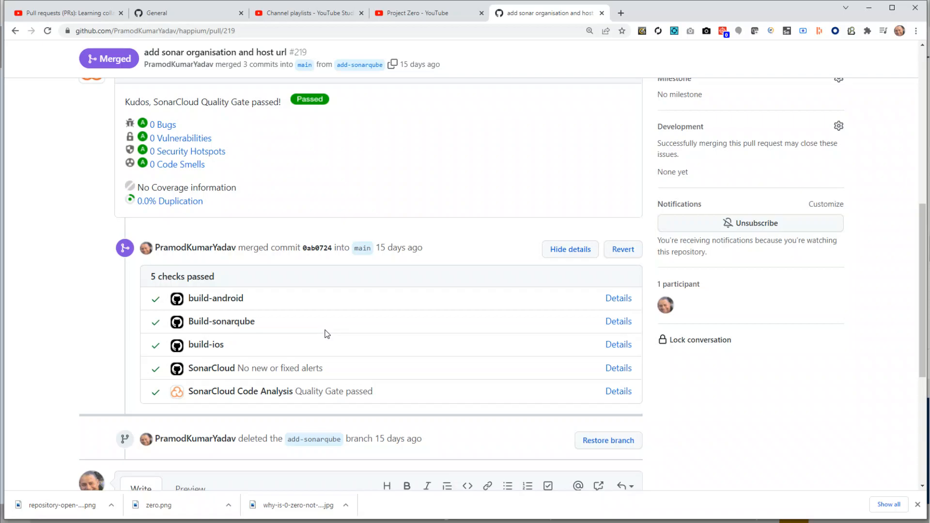
# - Enable "Allow auto-merge" and "Automatically delete head branches" in the zero repository's settings
pyautogui.click(182, 16)
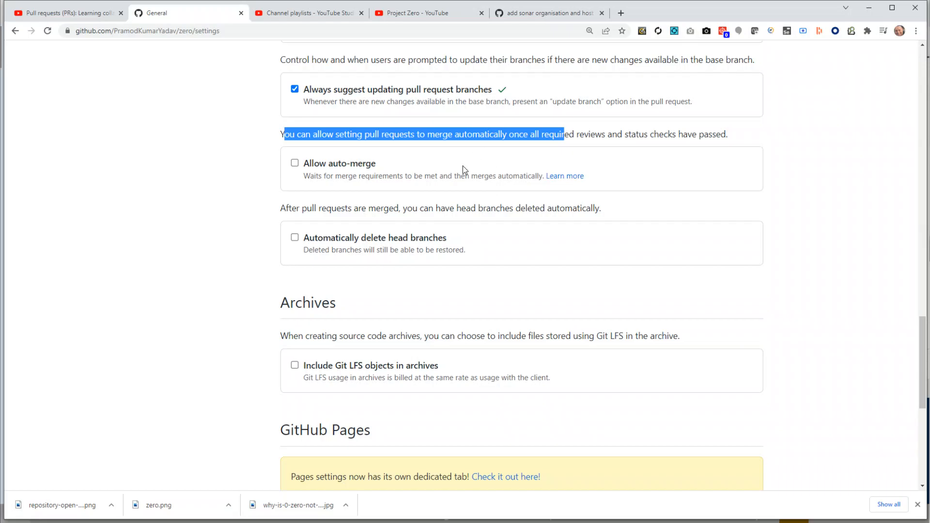
pyautogui.click(295, 163)
pyautogui.moveTo(292, 208); pyautogui.dragTo(605, 210)
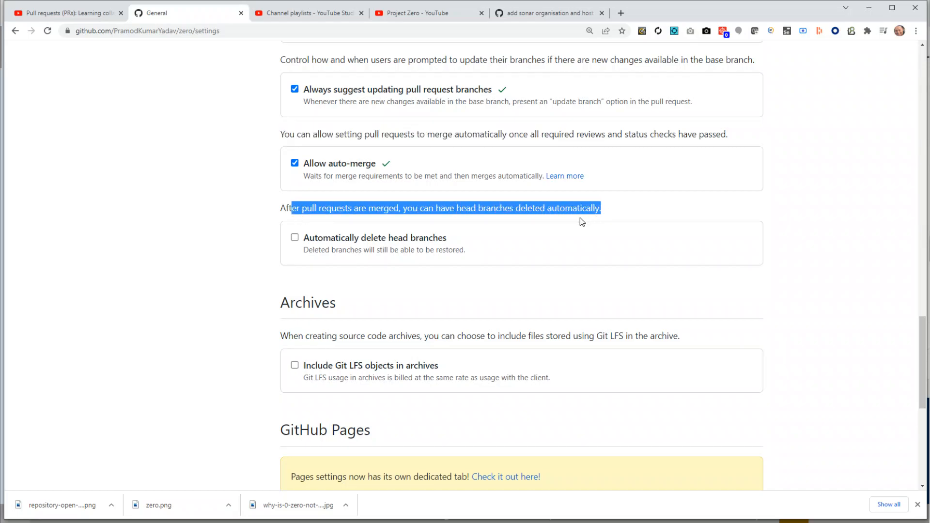
pyautogui.click(295, 237)
# - Compare the merge strategy and branch deletion objectives in notes.txt in IntelliJ IDEA with the repository's Pull Requests settings on GitHub
pyautogui.hotkey('alt', 'Tab')
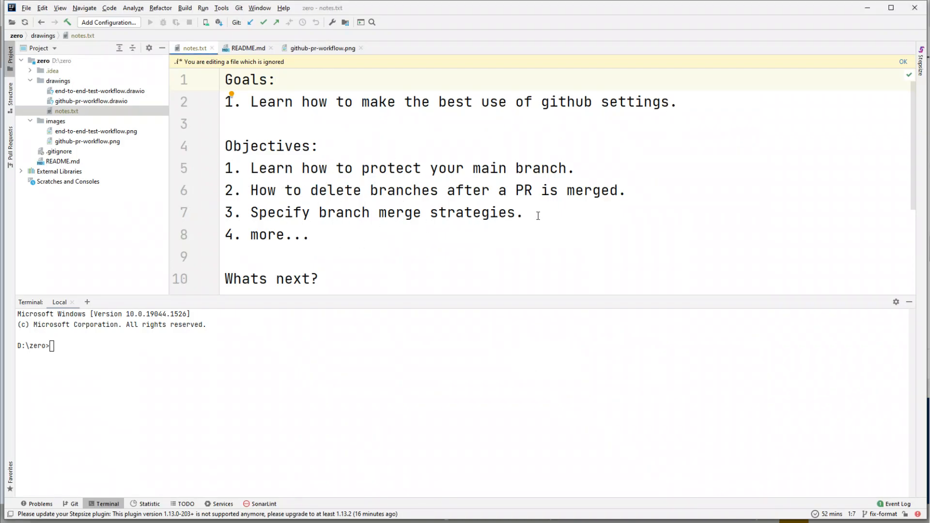
pyautogui.moveTo(526, 213); pyautogui.dragTo(207, 208)
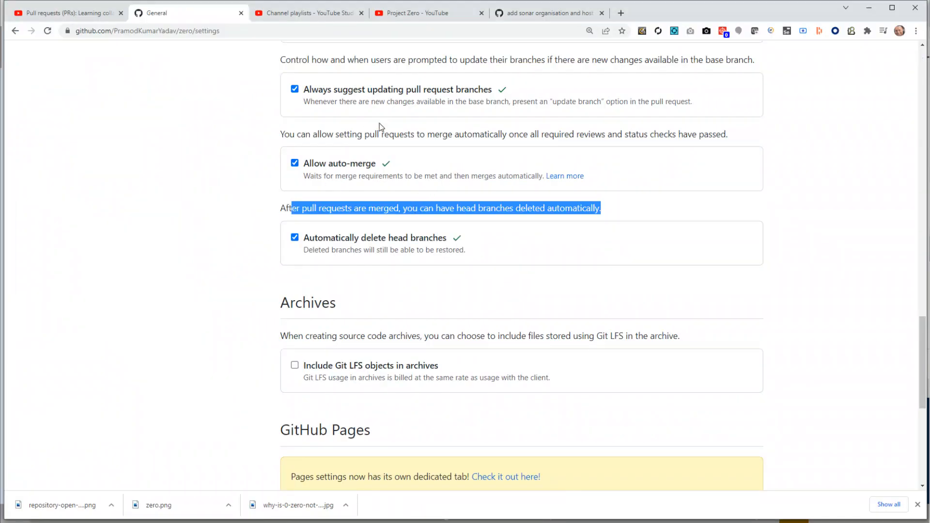
pyautogui.scroll(5, 402, 177)
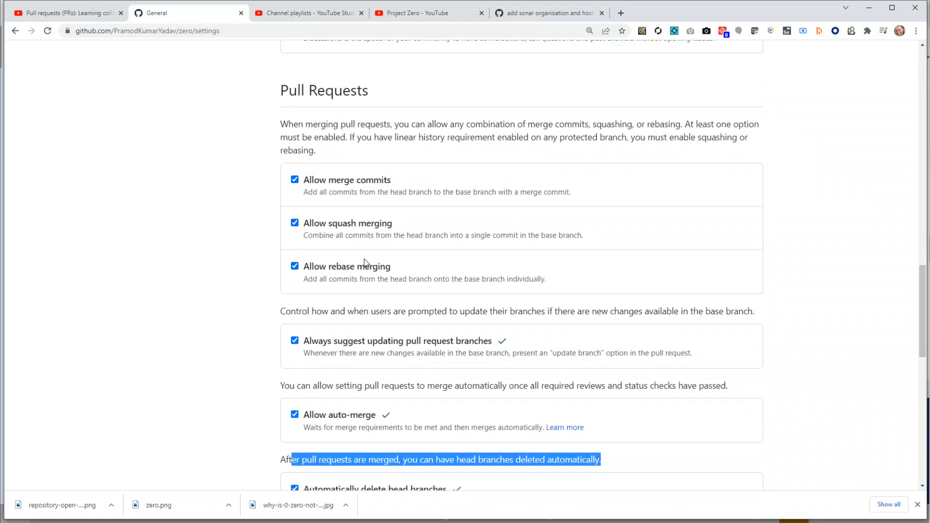
pyautogui.hotkey('alt', 'Tab')
pyautogui.click(384, 188)
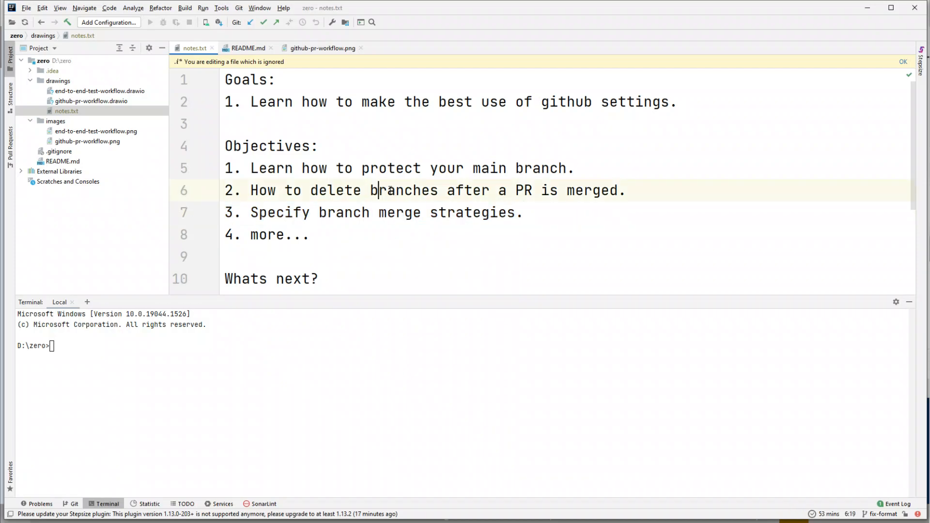
pyautogui.moveTo(664, 194); pyautogui.dragTo(222, 191)
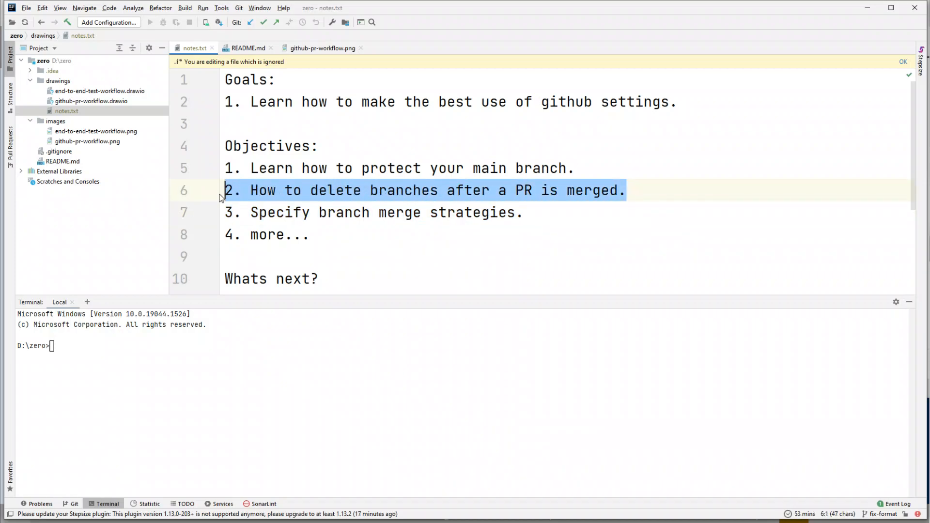
pyautogui.hotkey('alt', 'Tab')
pyautogui.scroll(-5, 354, 367)
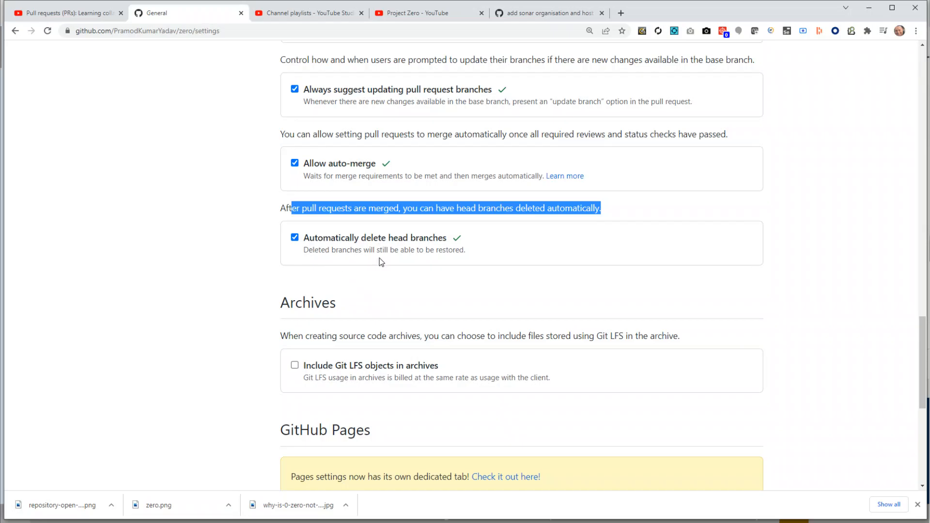
pyautogui.hotkey('alt', 'Tab')
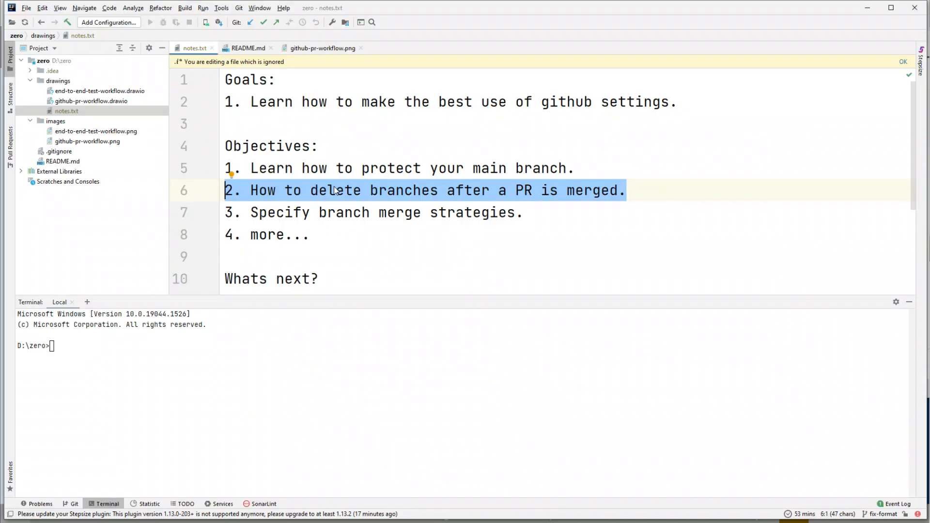
# - Return to GitHub, enable "Include Git LFS objects in archives" and look over the GitHub Pages and Danger Zone sections
pyautogui.hotkey('alt', 'Tab')
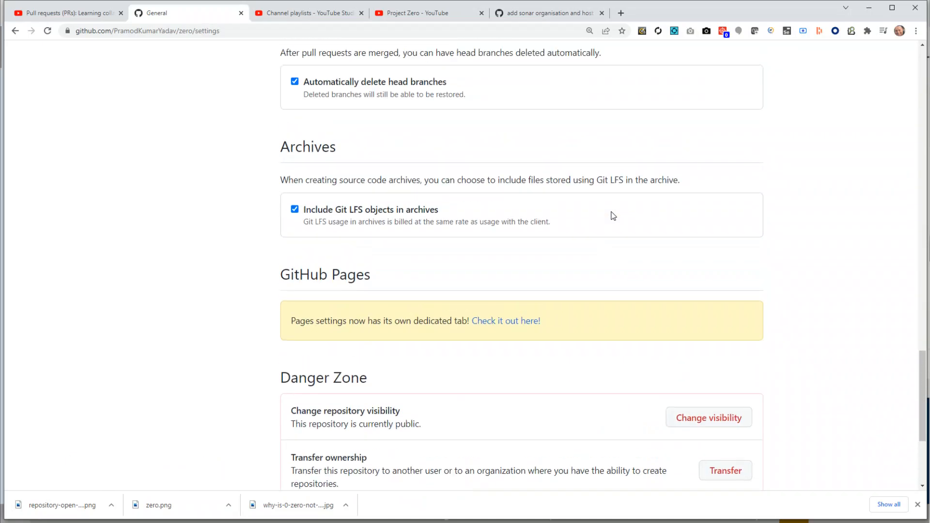
pyautogui.scroll(2, 611, 216)
pyautogui.scroll(-3, 603, 226)
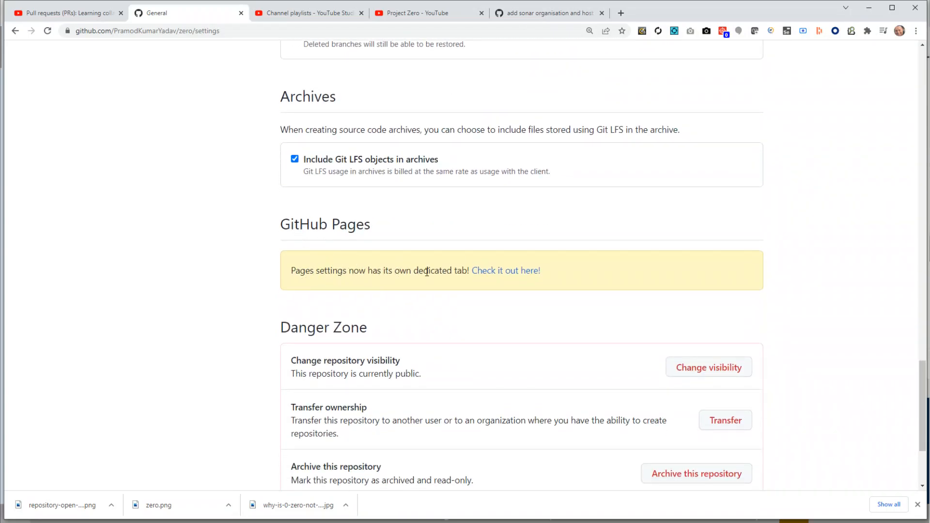
pyautogui.scroll(15, 131, 276)
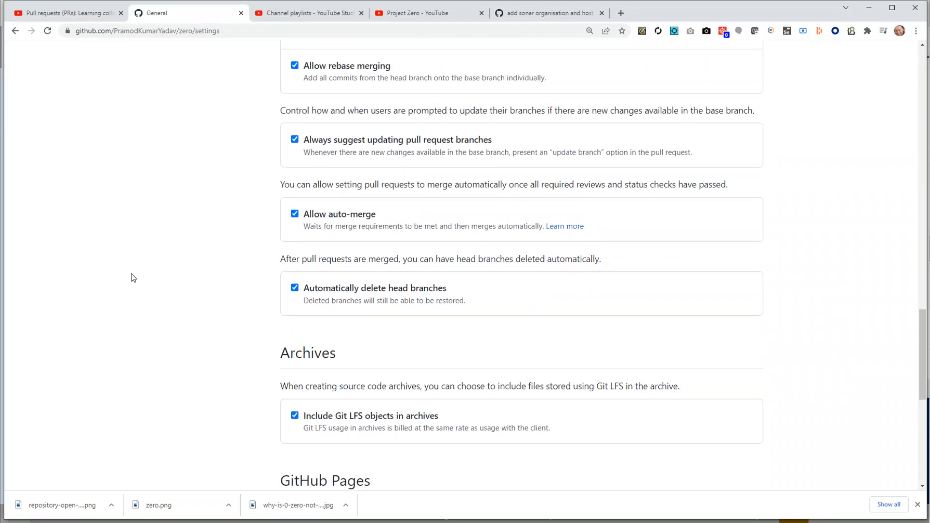
# - Examine the Danger Zone options, including the repository deletion confirmation and the transfer ownership description, and dismiss the confirmation without deleting
pyautogui.scroll(4, 130, 278)
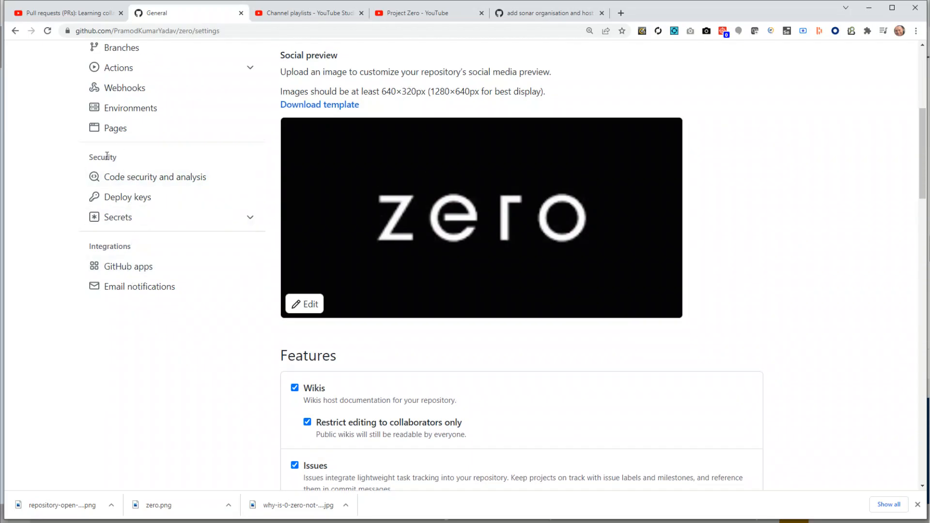
pyautogui.scroll(-20, 471, 321)
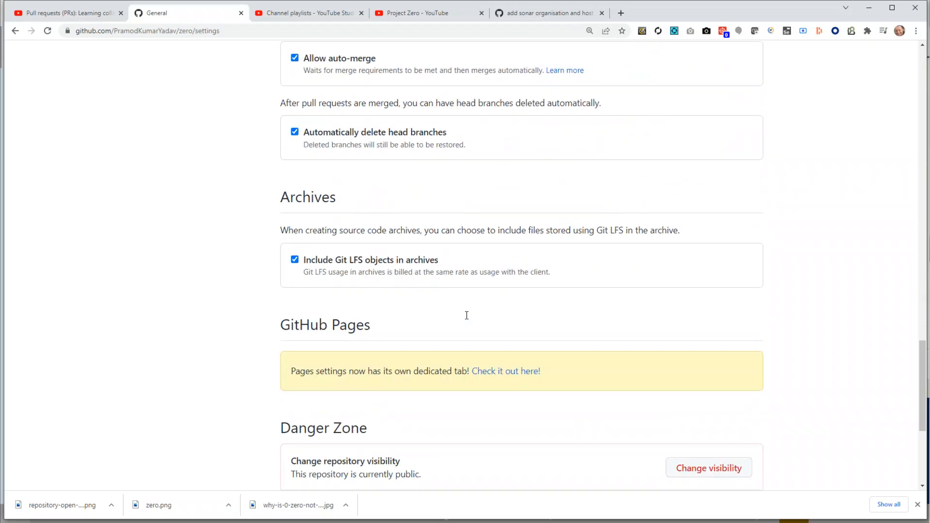
pyautogui.scroll(2, 418, 274)
pyautogui.scroll(-2, 384, 326)
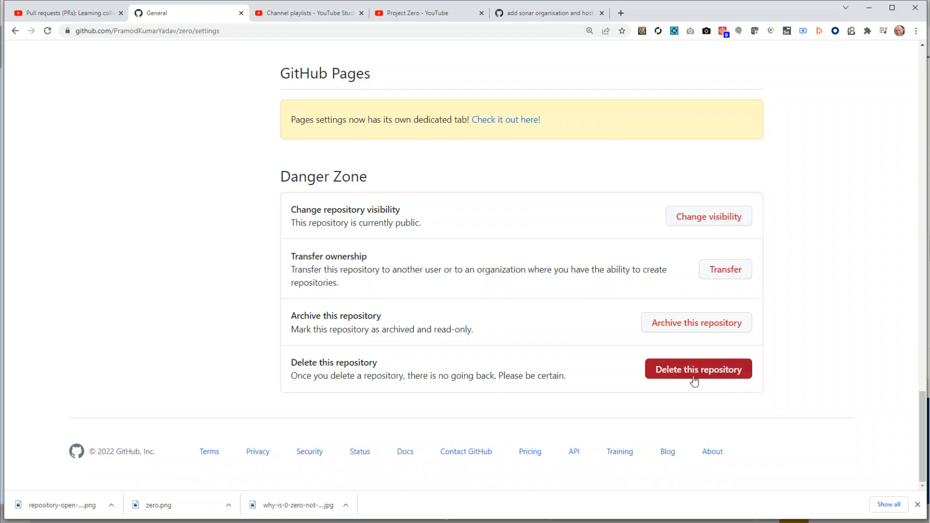
pyautogui.click(724, 376)
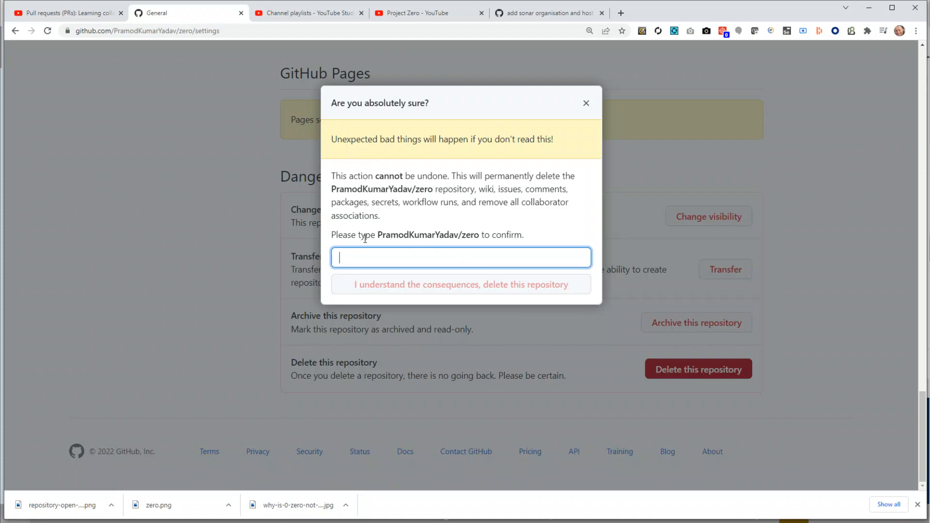
pyautogui.moveTo(378, 236); pyautogui.dragTo(478, 236)
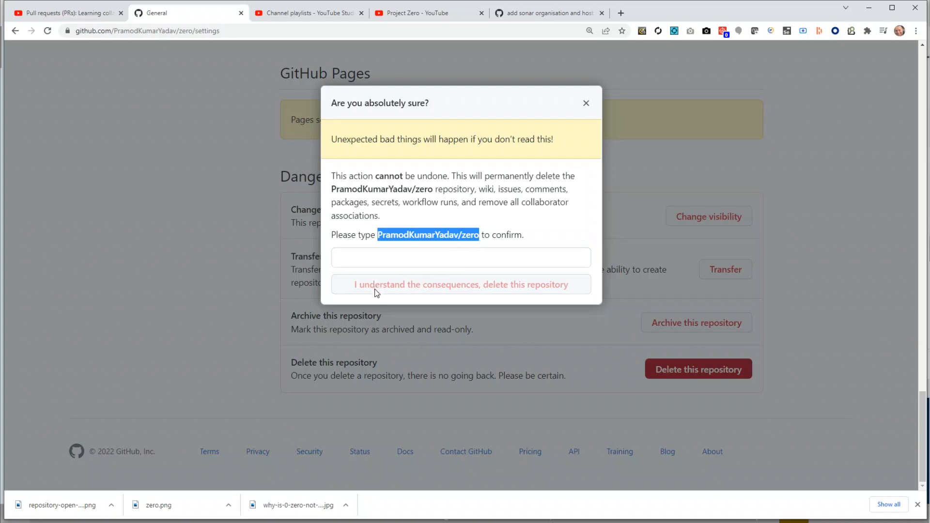
pyautogui.click(591, 107)
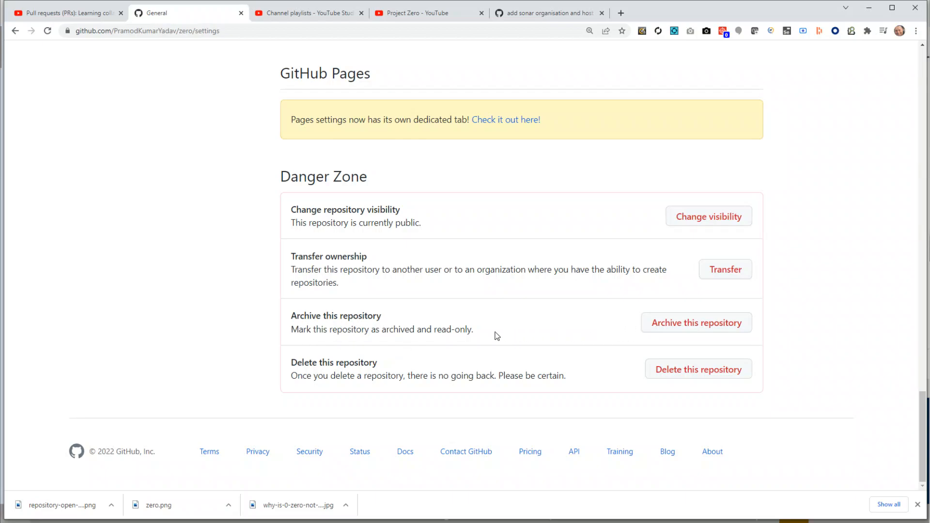
pyautogui.moveTo(300, 267); pyautogui.dragTo(374, 286)
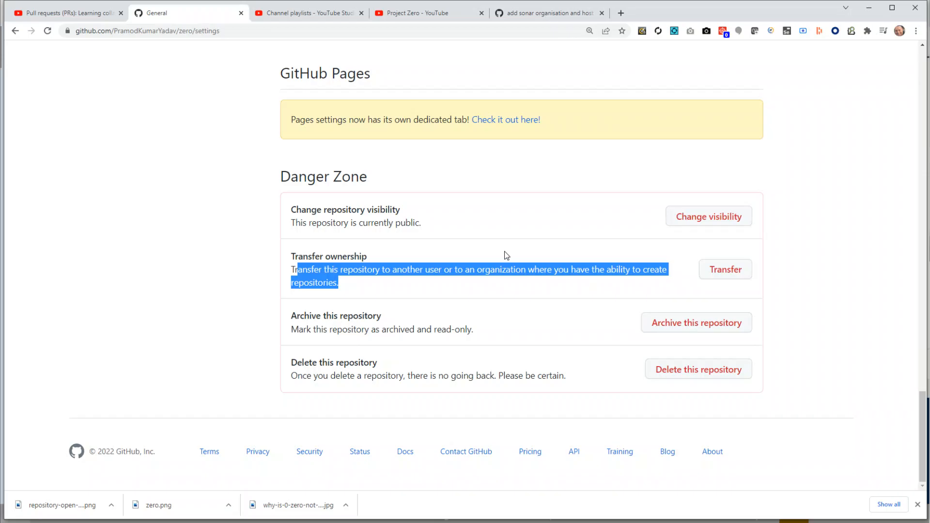
# - Open the moderation options of the zero repository to view its temporary interaction limits
pyautogui.scroll(8, 461, 237)
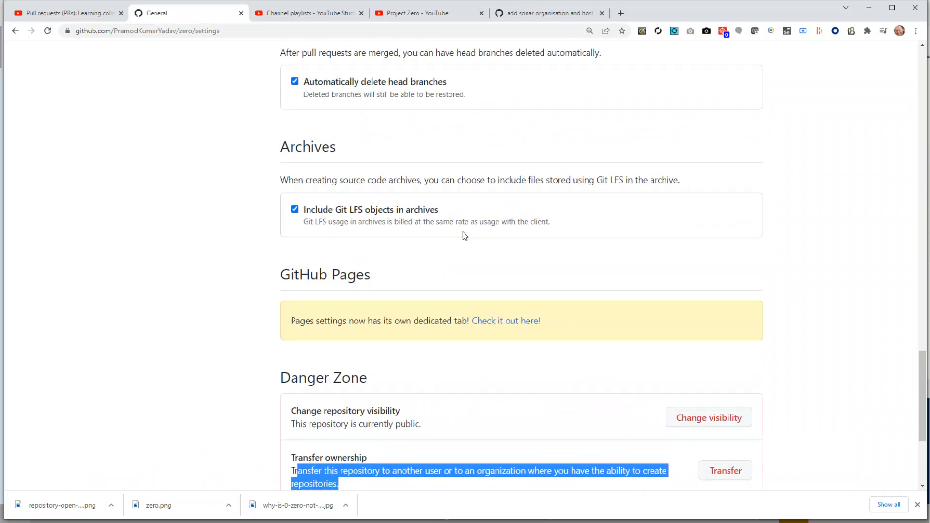
pyautogui.scroll(20, 542, 240)
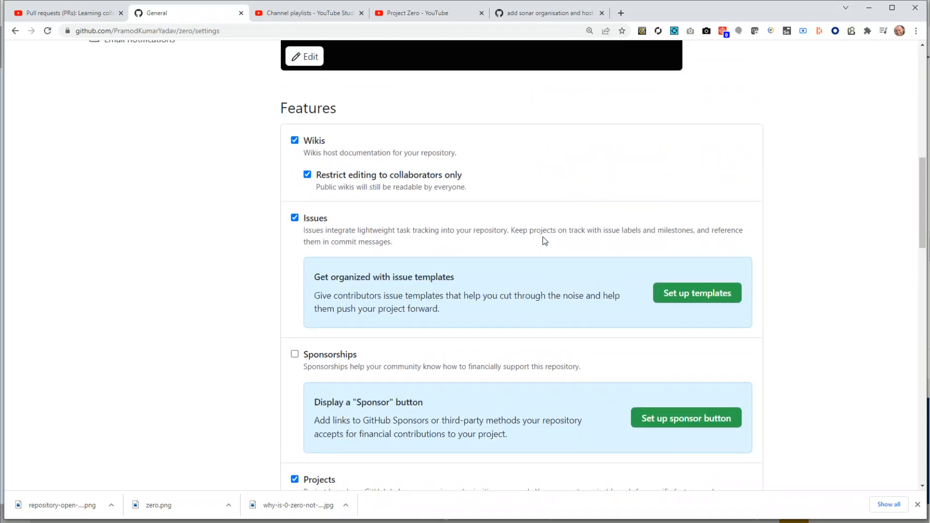
pyautogui.scroll(6, 540, 241)
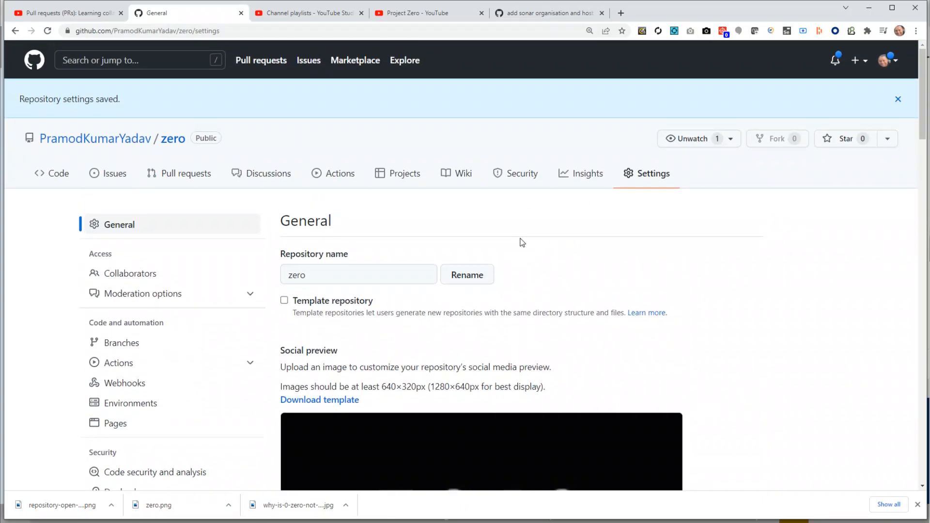
pyautogui.scroll(-2, 280, 275)
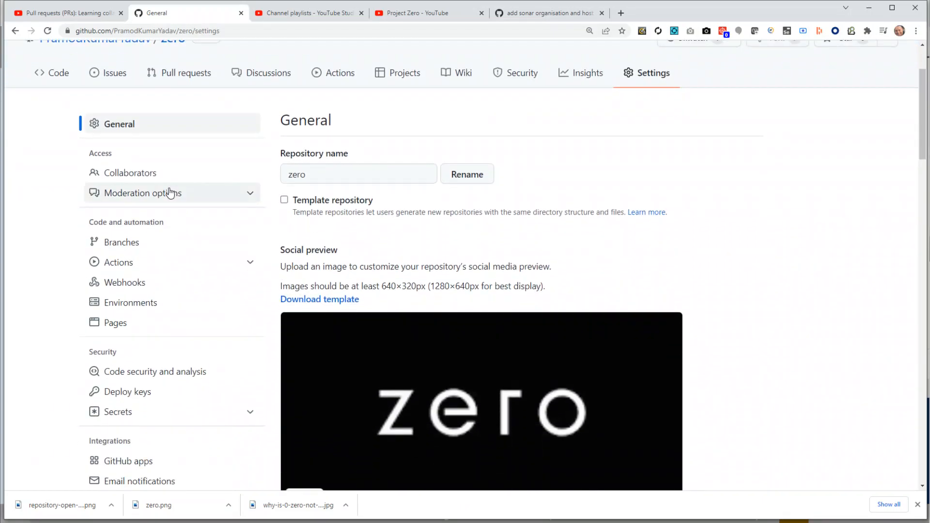
pyautogui.click(147, 194)
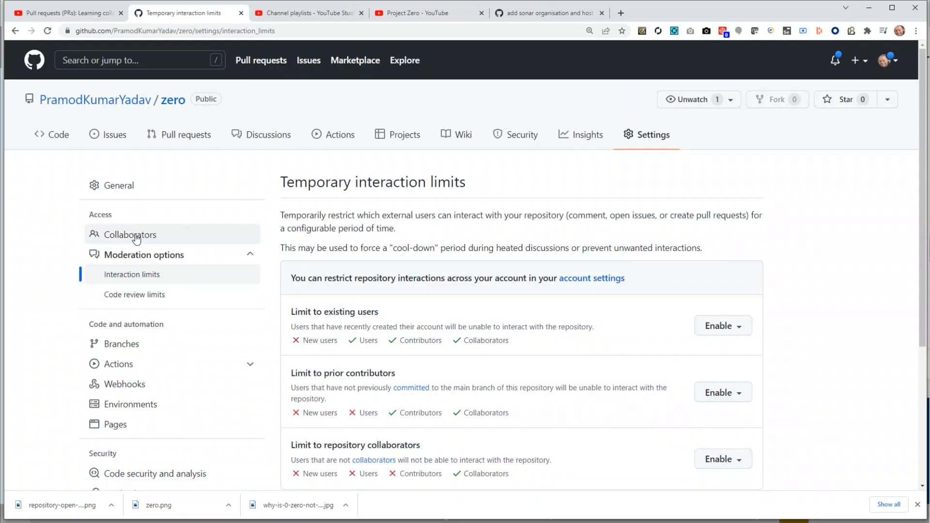
# - Open the Collaborators settings, look over who has access, and expand the moderation options
pyautogui.click(144, 233)
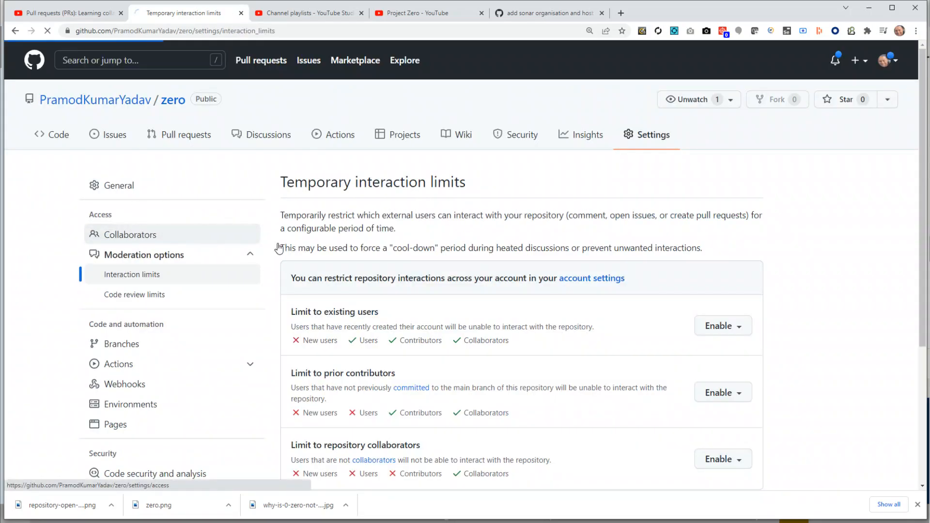
pyautogui.scroll(-1, 359, 281)
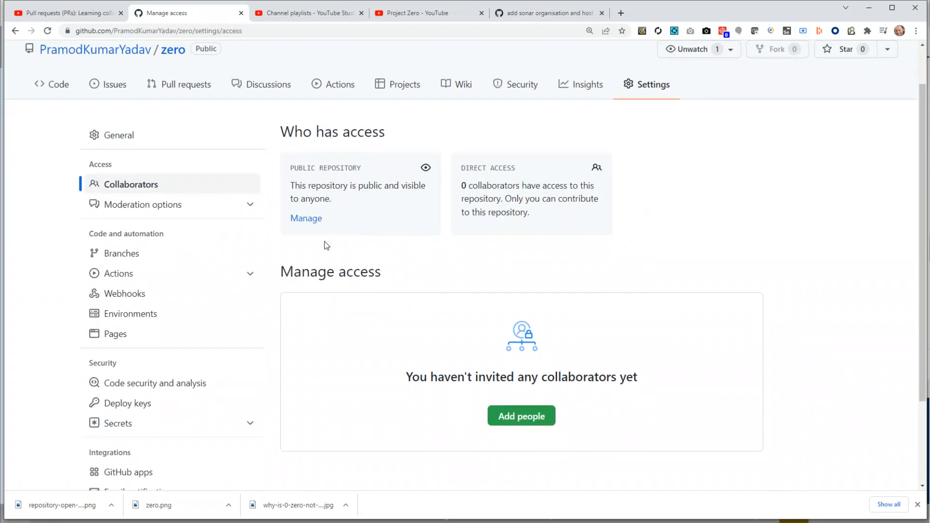
pyautogui.scroll(-2, 358, 272)
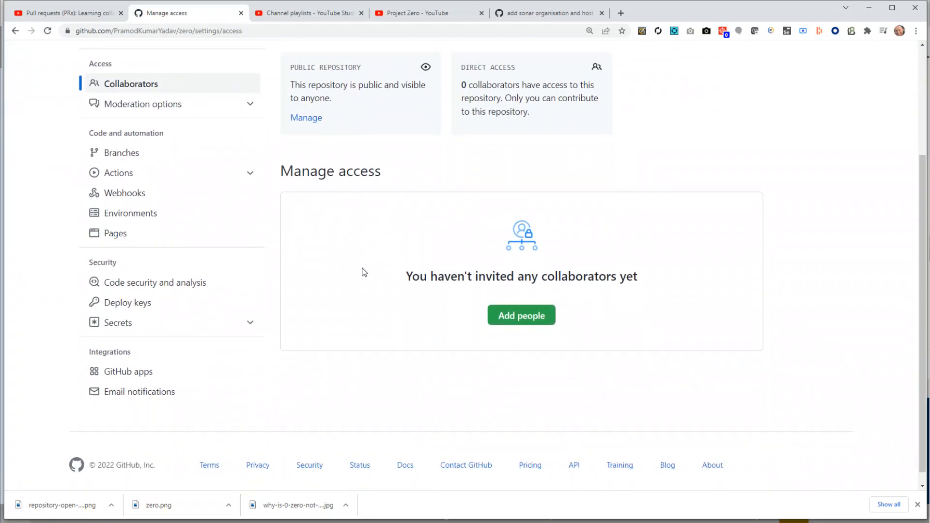
pyautogui.scroll(3, 368, 271)
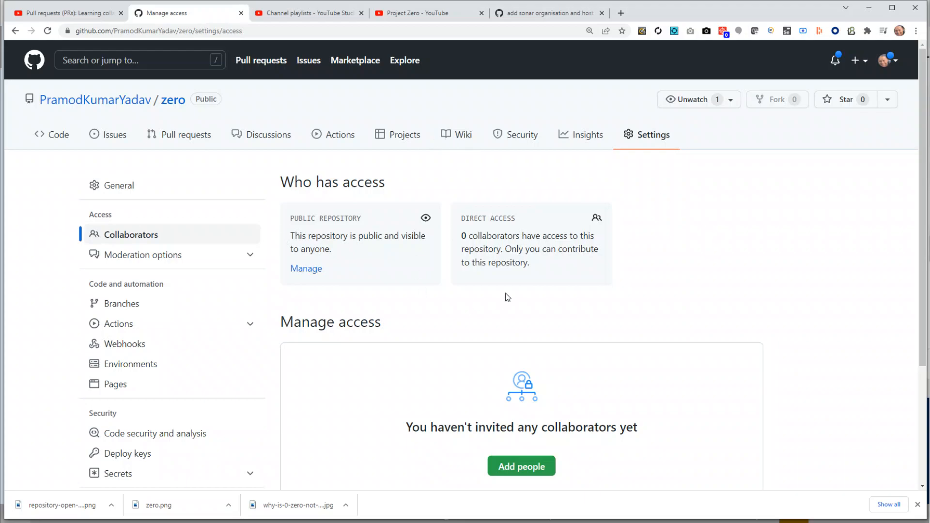
pyautogui.scroll(-2, 407, 271)
pyautogui.scroll(-1, 407, 271)
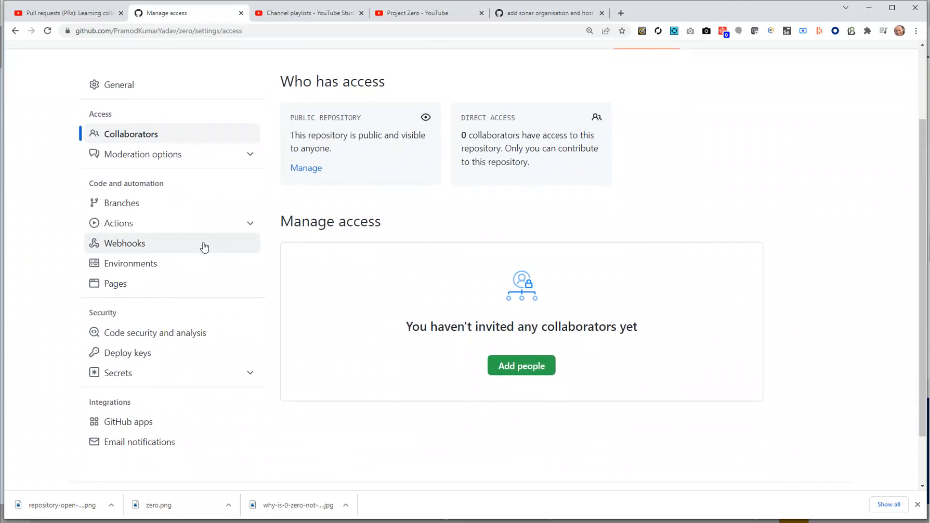
pyautogui.click(185, 155)
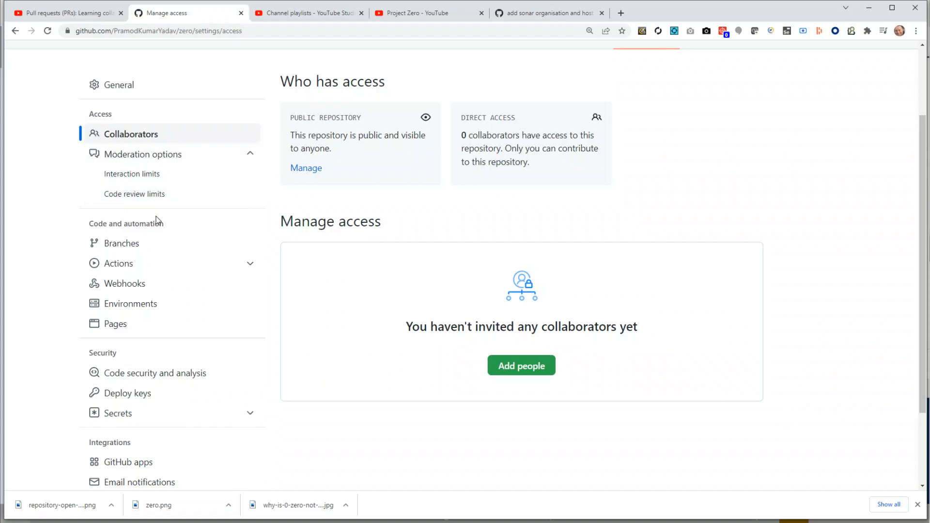
# - Open the repository's Branches settings and read the default branch description
pyautogui.scroll(-1, 116, 218)
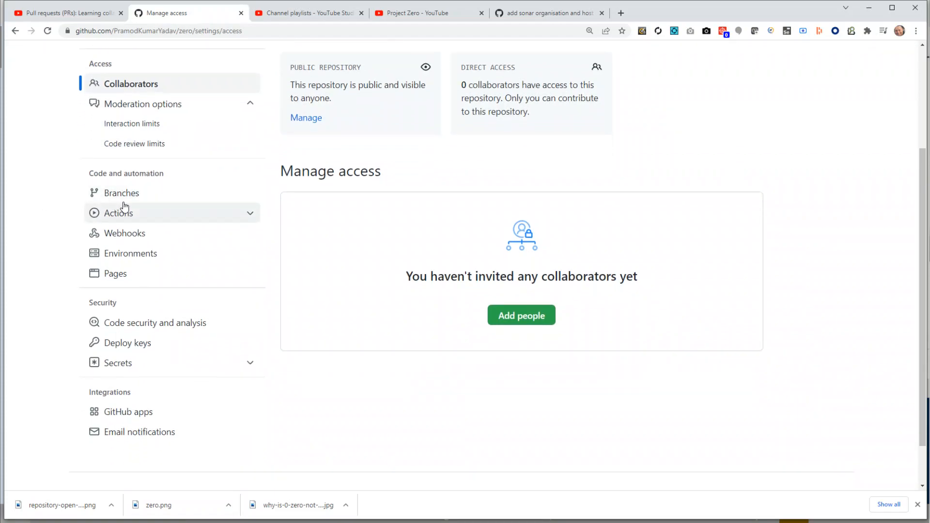
pyautogui.click(140, 195)
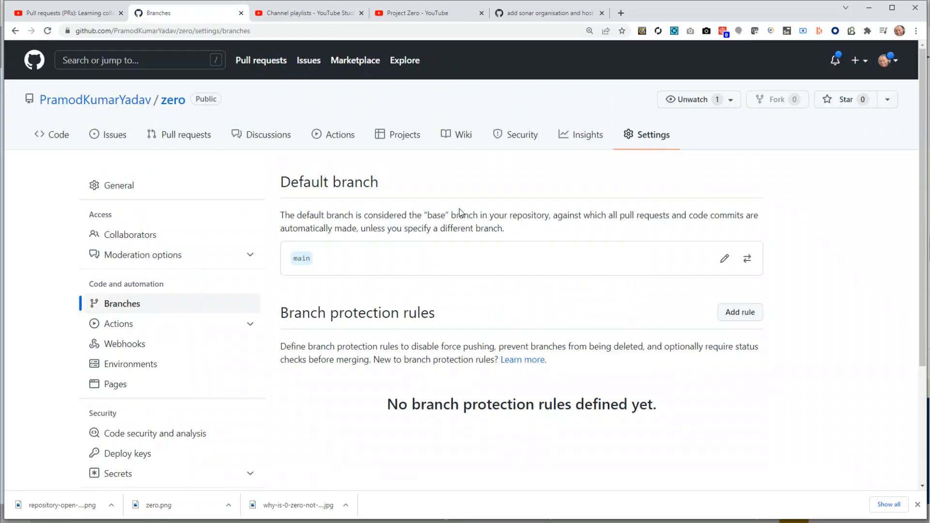
pyautogui.moveTo(296, 217); pyautogui.dragTo(654, 216)
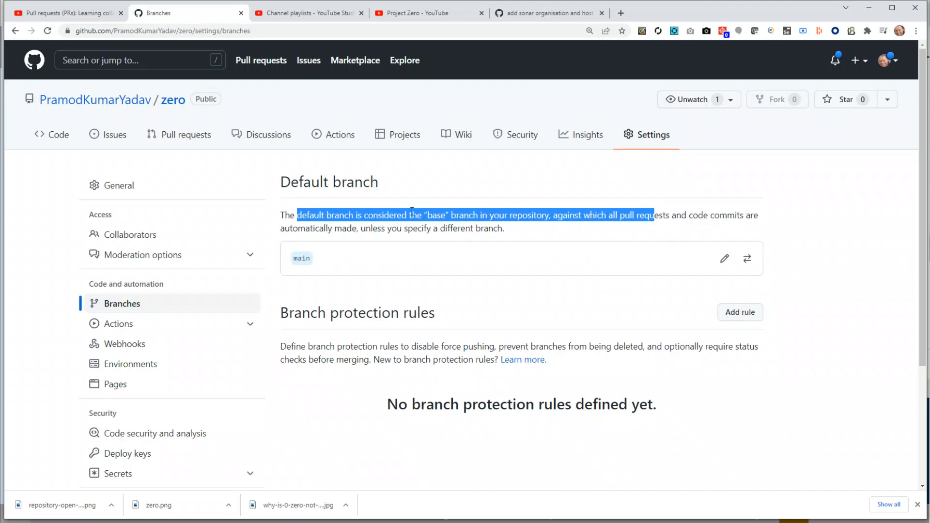
pyautogui.click(400, 213)
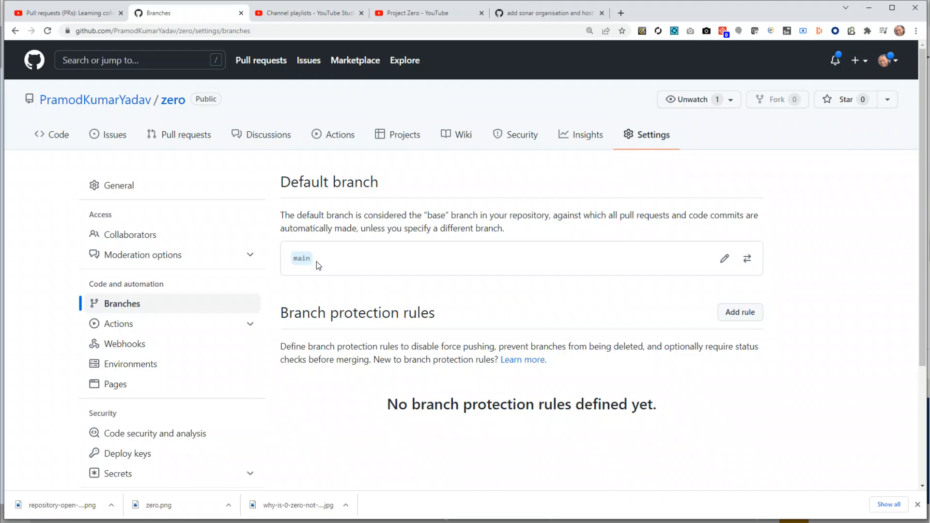
# - Add a new branch protection rule with the branch name pattern "main"
pyautogui.scroll(-1, 416, 269)
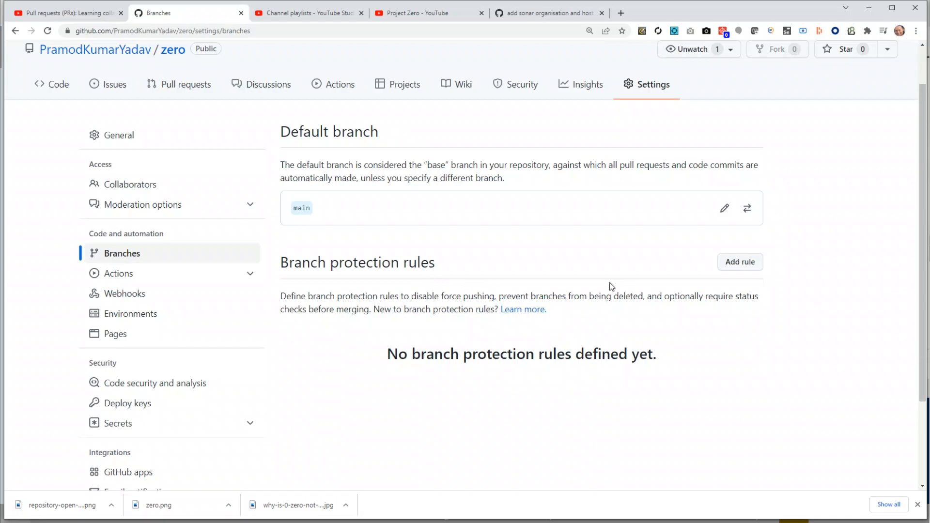
pyautogui.click(738, 264)
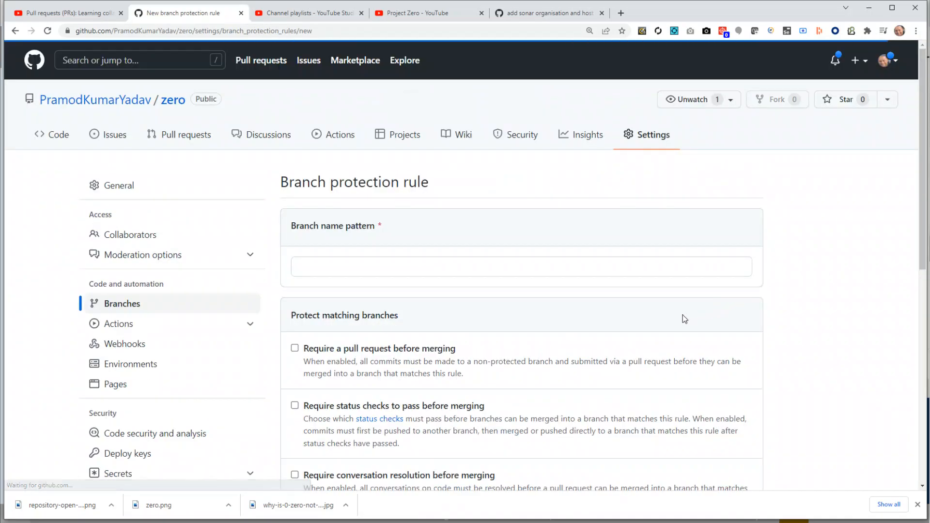
pyautogui.scroll(-2, 452, 297)
pyautogui.click(340, 164)
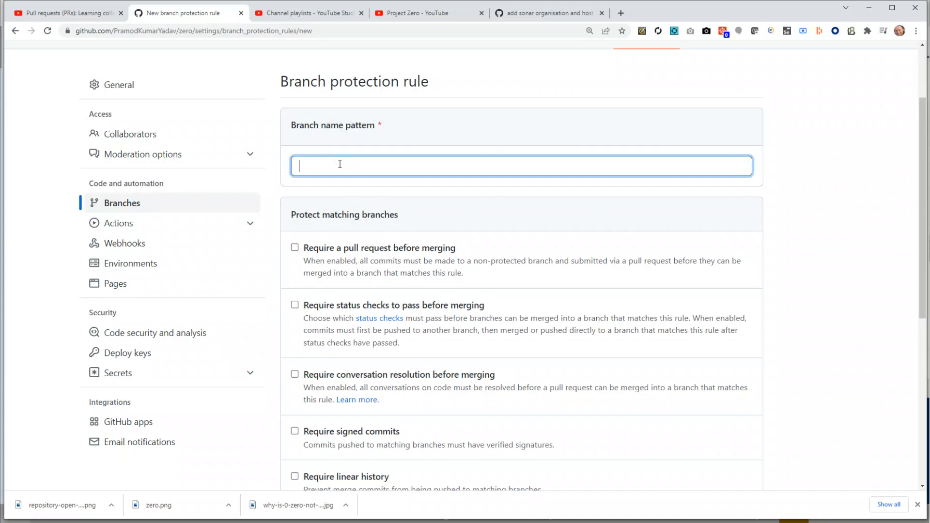
pyautogui.write('main')
# - Enable "Require a pull request before merging" for the main rule and look through the choices for the required number of approvals
pyautogui.scroll(-1, 407, 219)
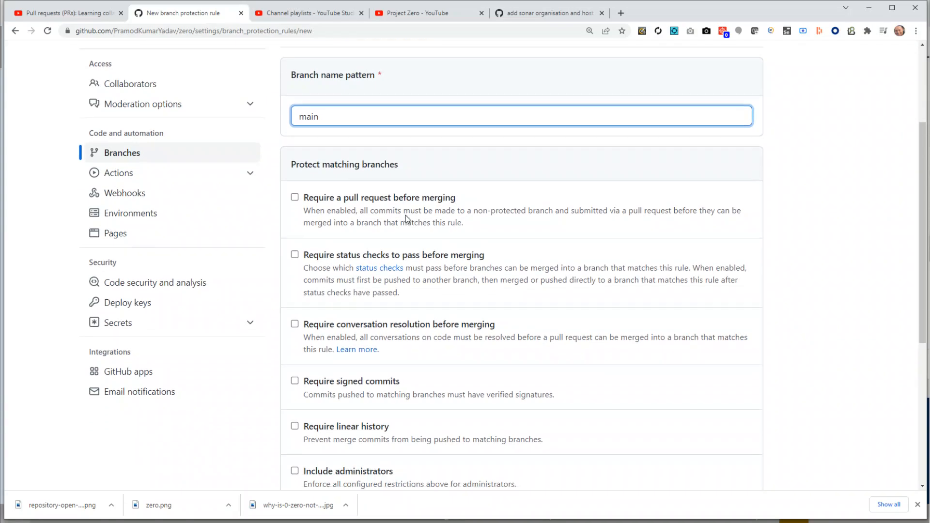
pyautogui.scroll(-1, 427, 213)
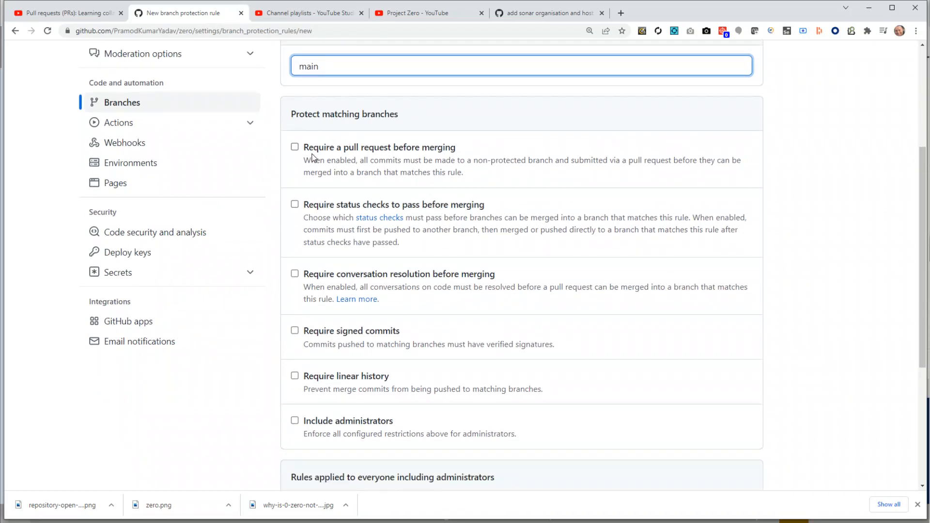
pyautogui.click(295, 147)
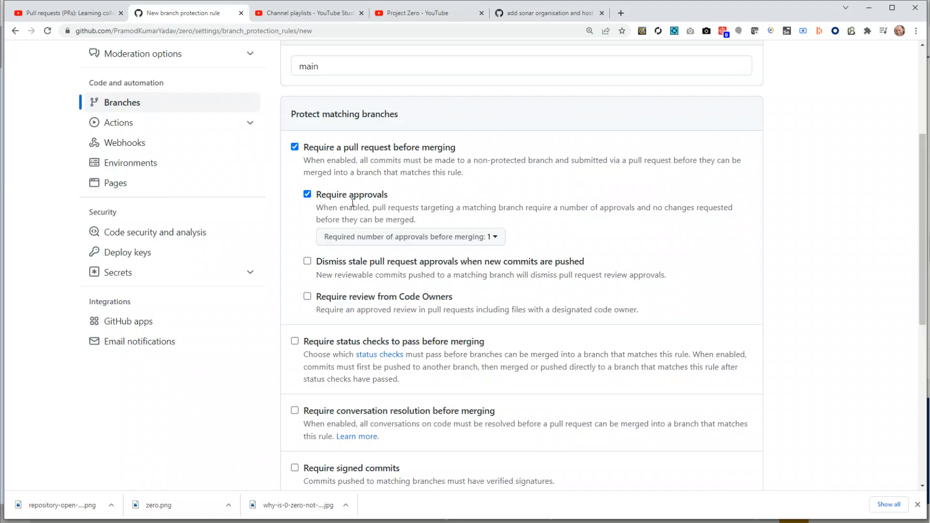
pyautogui.click(494, 237)
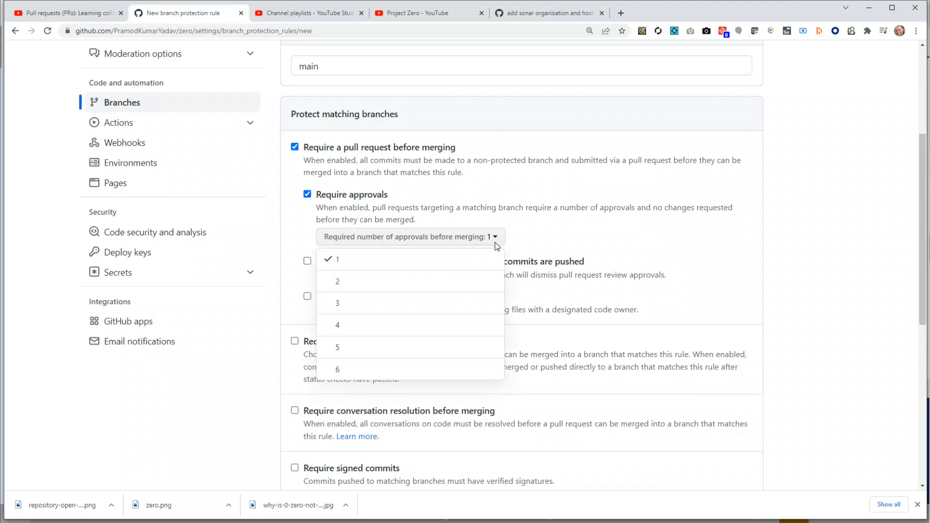
pyautogui.click(534, 243)
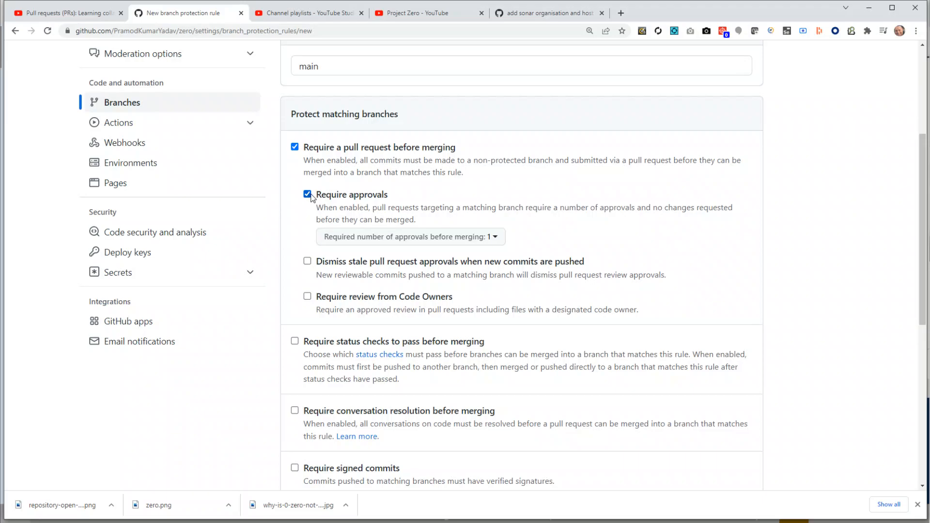
pyautogui.click(499, 236)
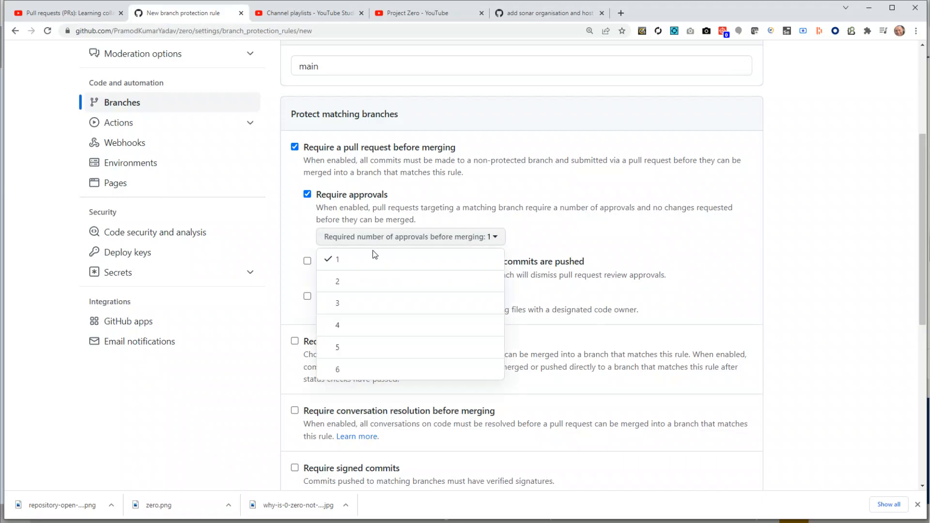
pyautogui.click(539, 236)
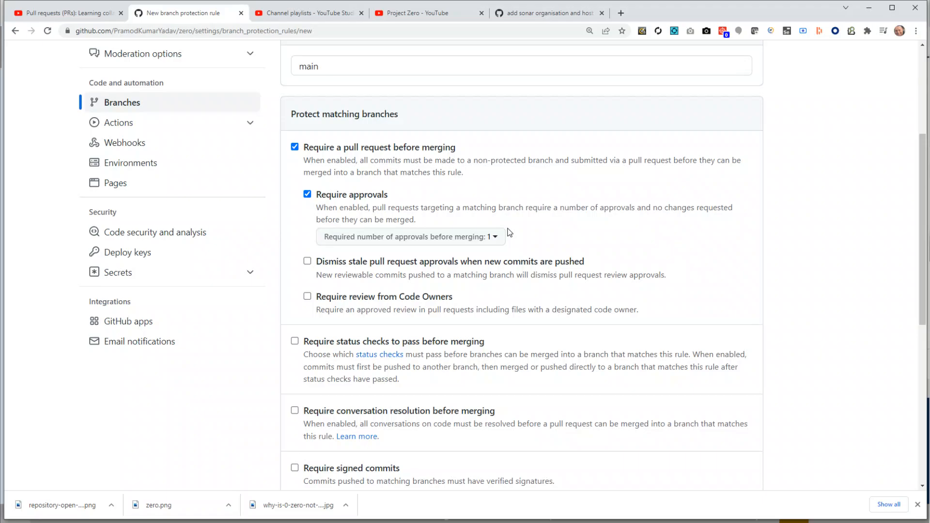
pyautogui.click(498, 237)
pyautogui.click(545, 234)
pyautogui.scroll(-1, 413, 296)
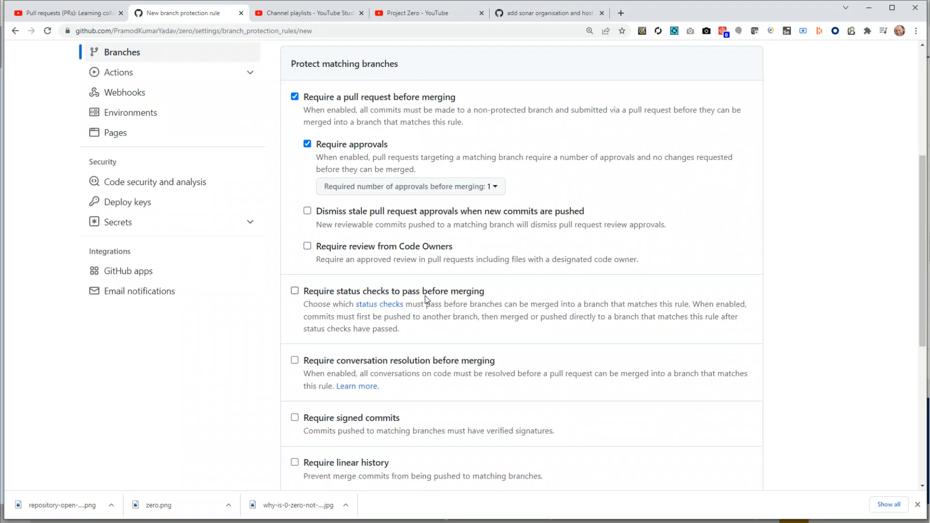
# - Disable "Require approvals" and enable "Dismiss stale pull request approvals when new commits are pushed" and "Require review from Code Owners"
pyautogui.click(308, 144)
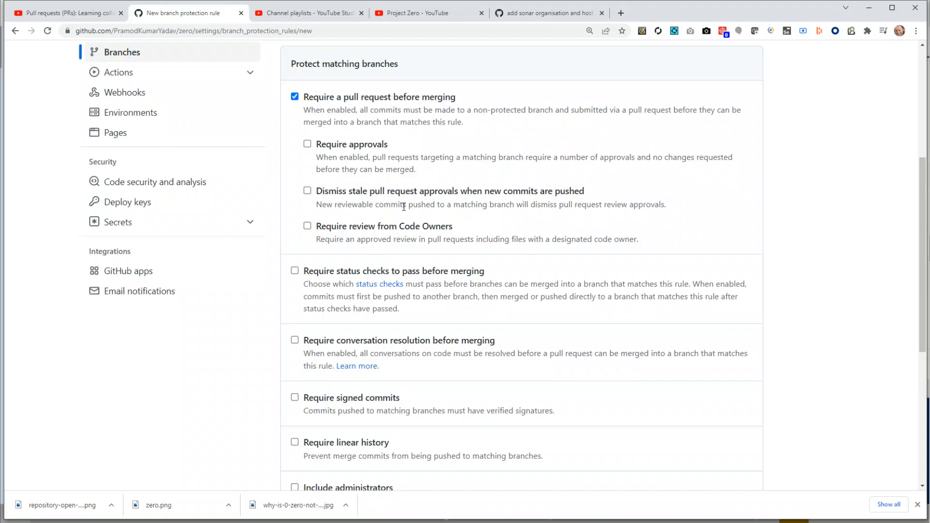
pyautogui.click(307, 191)
pyautogui.scroll(-1, 353, 251)
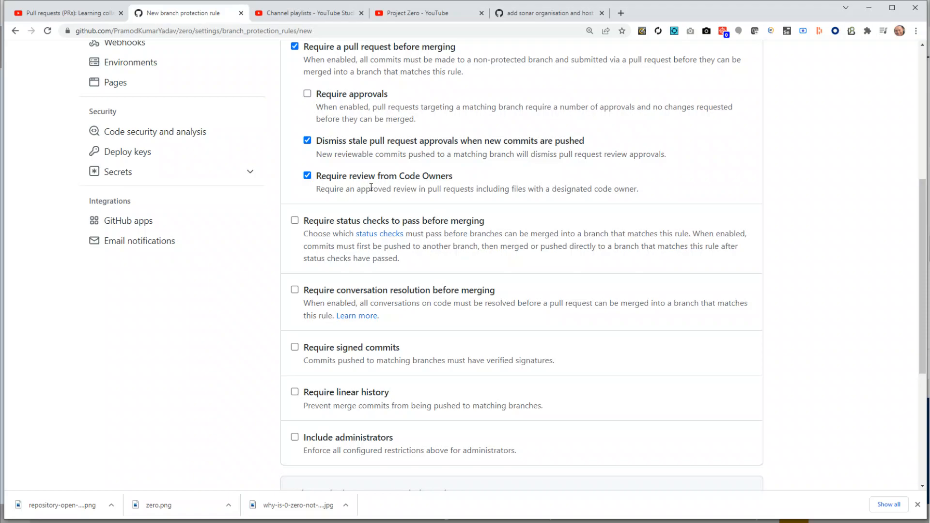
# - Disable "Require review from Code Owners" and enable "Require status checks to pass before merging" with "Require branches to be up to date before merging"
pyautogui.click(307, 176)
pyautogui.scroll(-1, 331, 210)
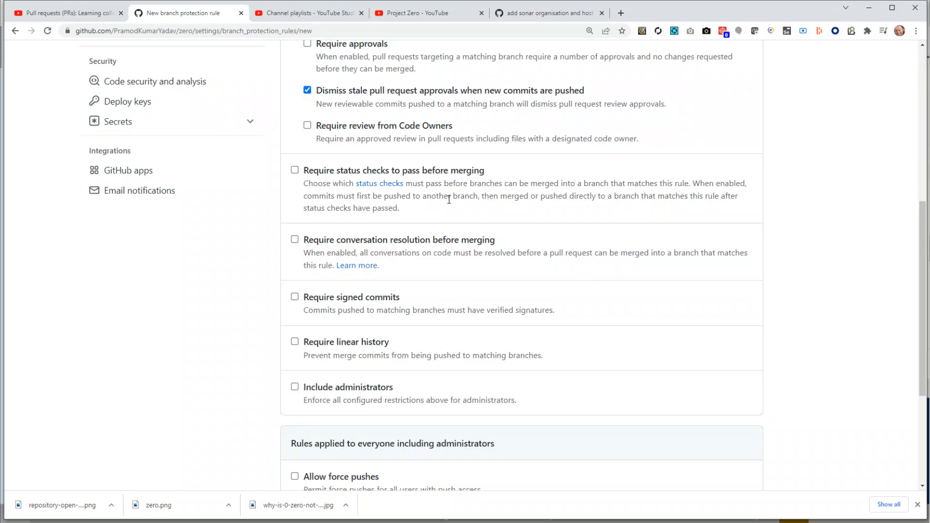
pyautogui.click(294, 170)
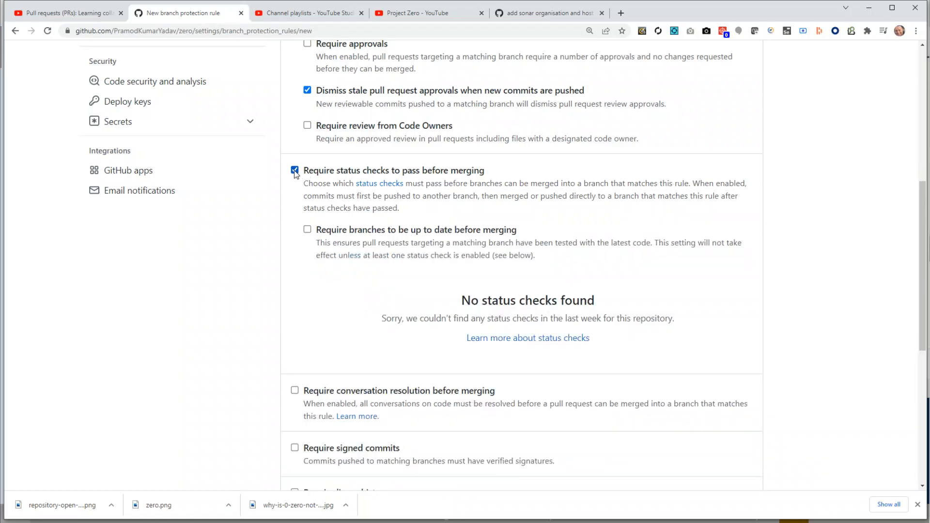
pyautogui.scroll(-1, 446, 231)
pyautogui.scroll(-1, 446, 232)
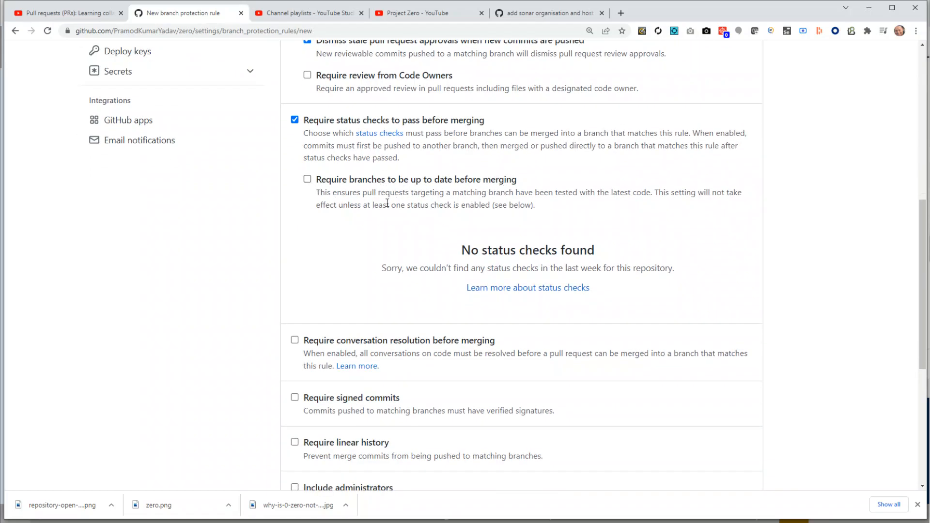
pyautogui.click(307, 179)
# - Enable "Require conversation resolution before merging", "Require linear history" and "Include administrators" for the main rule
pyautogui.scroll(-3, 411, 237)
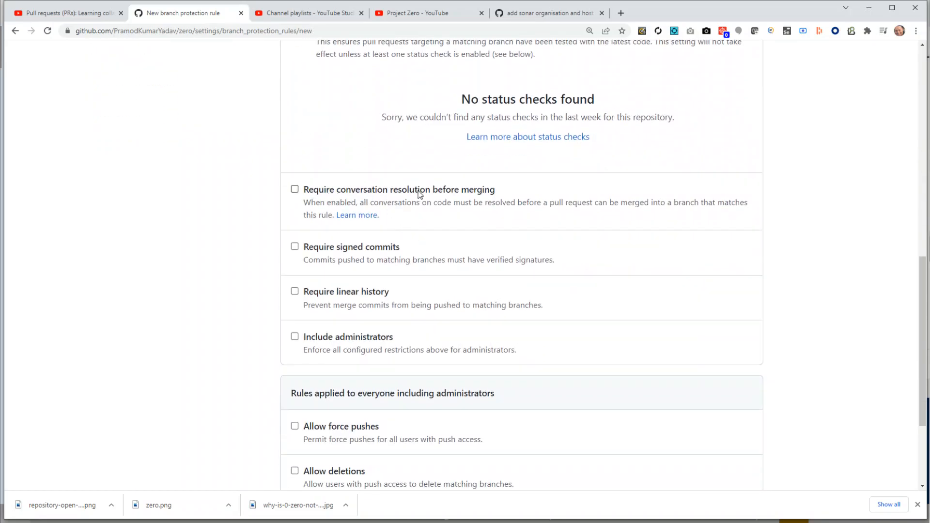
pyautogui.click(294, 189)
pyautogui.scroll(-1, 305, 234)
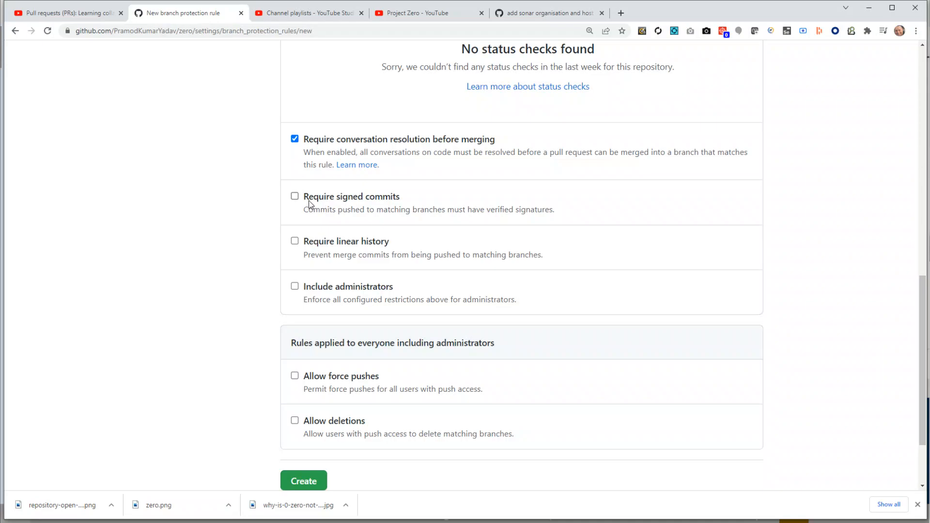
pyautogui.scroll(-1, 351, 248)
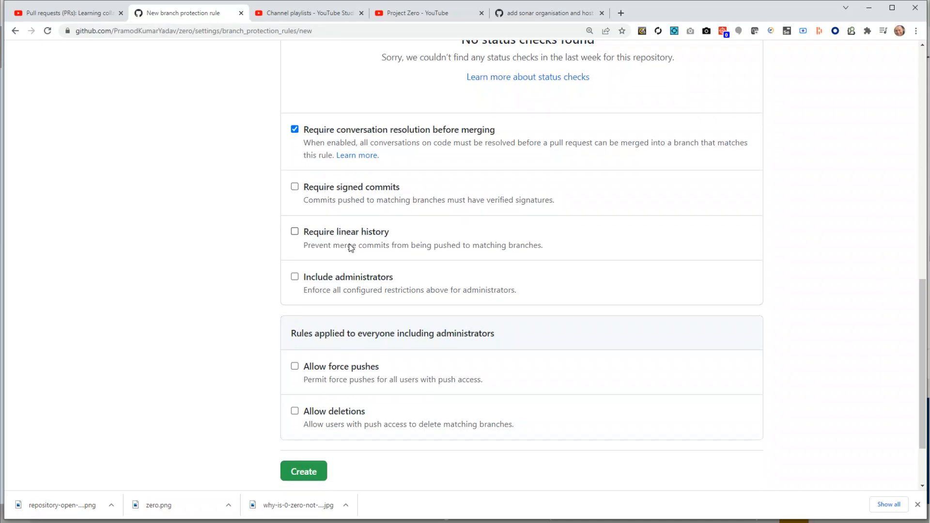
pyautogui.scroll(-2, 351, 247)
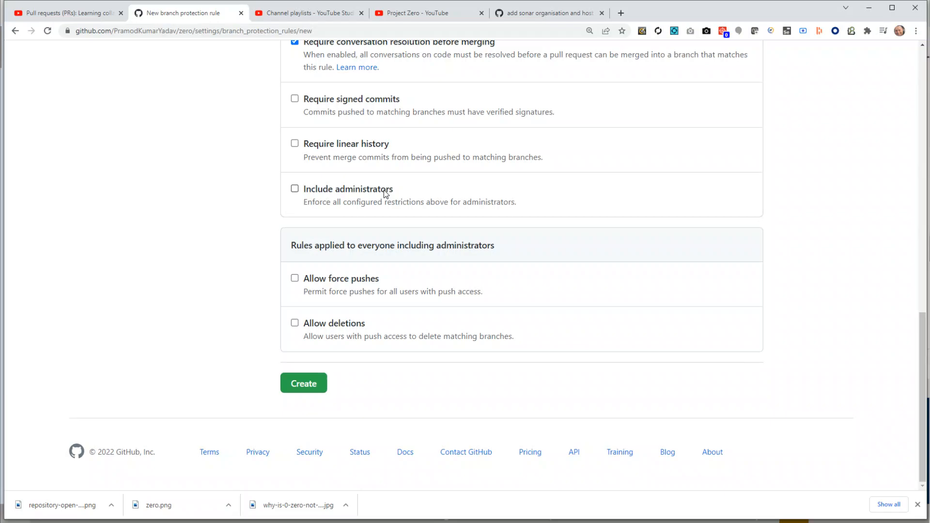
pyautogui.click(295, 144)
pyautogui.moveTo(307, 205); pyautogui.dragTo(528, 208)
pyautogui.click(320, 203)
pyautogui.click(294, 189)
# - Read the rules applied to everyone including administrators, and create and save the main branch protection rule without allowing force pushes or deletions
pyautogui.moveTo(291, 245); pyautogui.dragTo(474, 251)
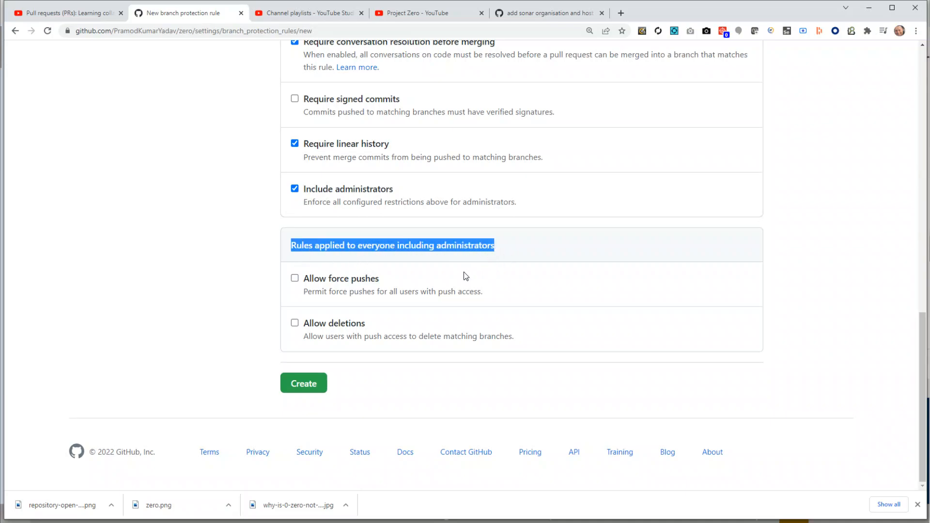
pyautogui.moveTo(304, 292); pyautogui.dragTo(477, 293)
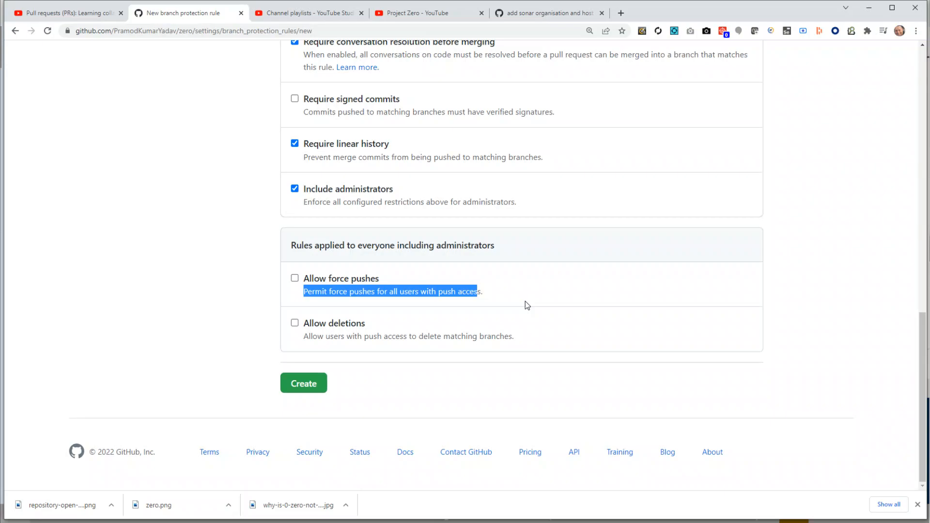
pyautogui.click(309, 384)
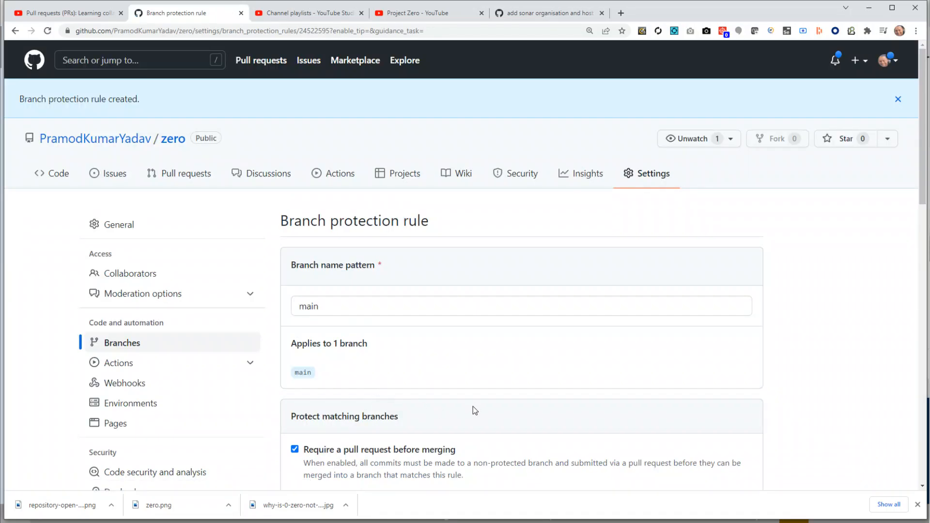
pyautogui.scroll(-5, 472, 408)
pyautogui.scroll(-8, 472, 410)
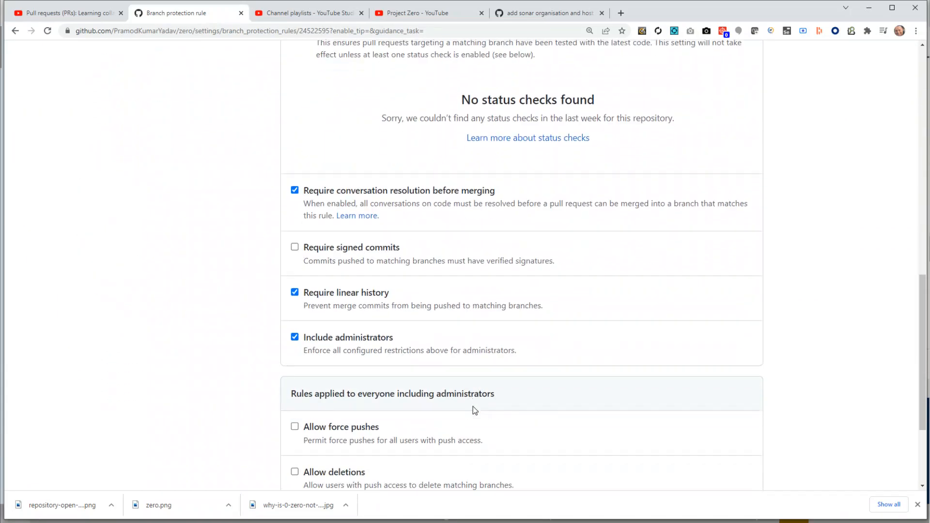
pyautogui.click(332, 386)
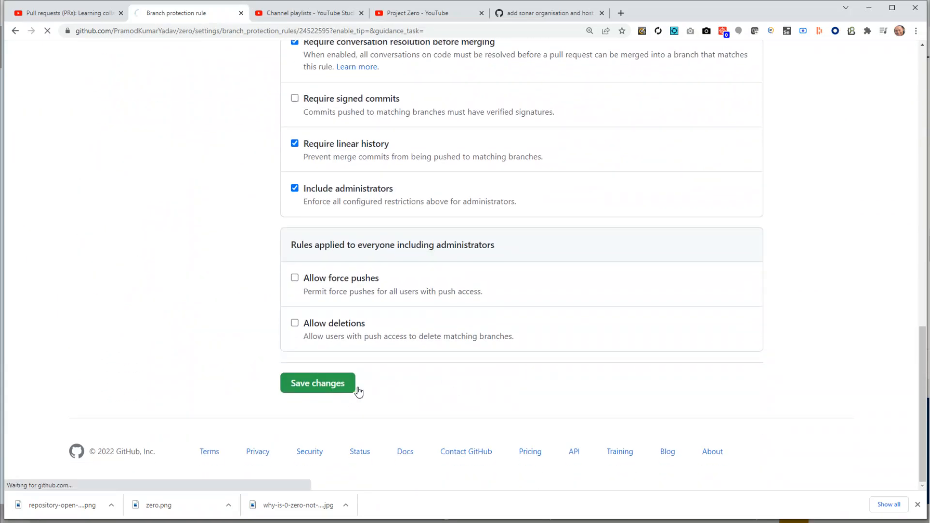
# - Look over the saved main rule and return to the repository's Branches settings
pyautogui.scroll(-5, 381, 400)
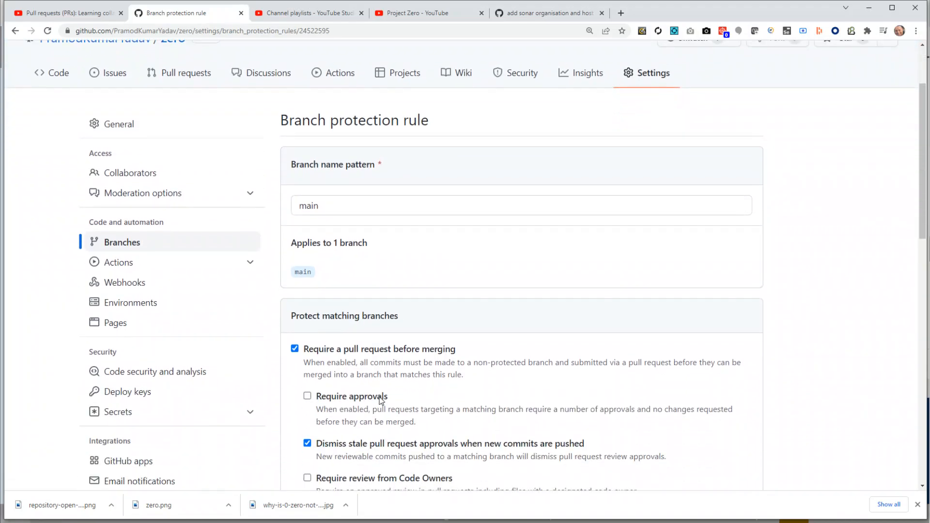
pyautogui.scroll(4, 380, 401)
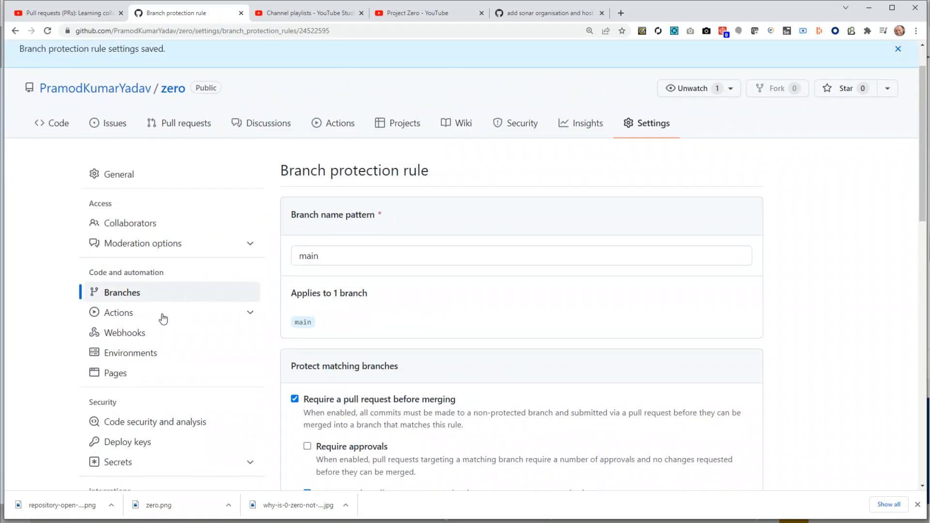
pyautogui.click(128, 301)
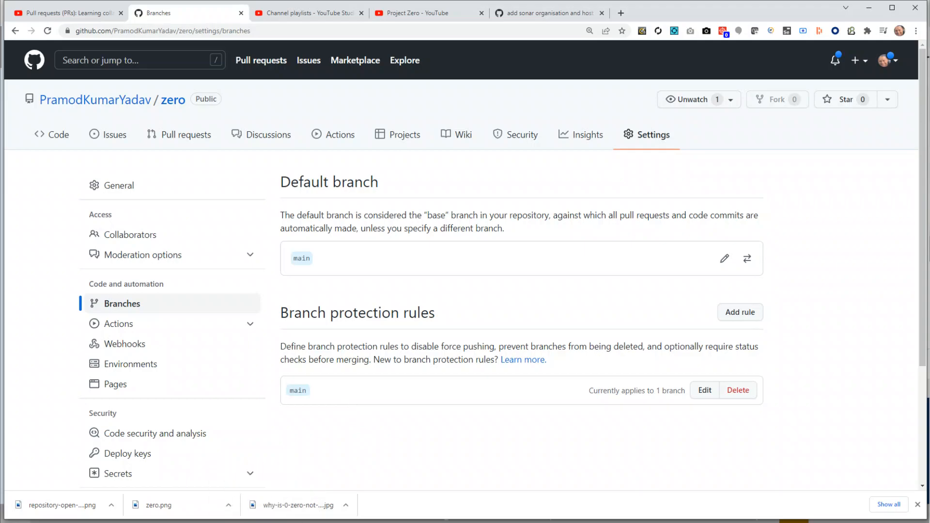
# - Switch to IntelliJ IDEA and list the zero project's local Git branches in the terminal
pyautogui.click(339, 522)
pyautogui.click(75, 343)
pyautogui.scroll(4, 133, 408)
pyautogui.write('git branch')
pyautogui.press('Return')
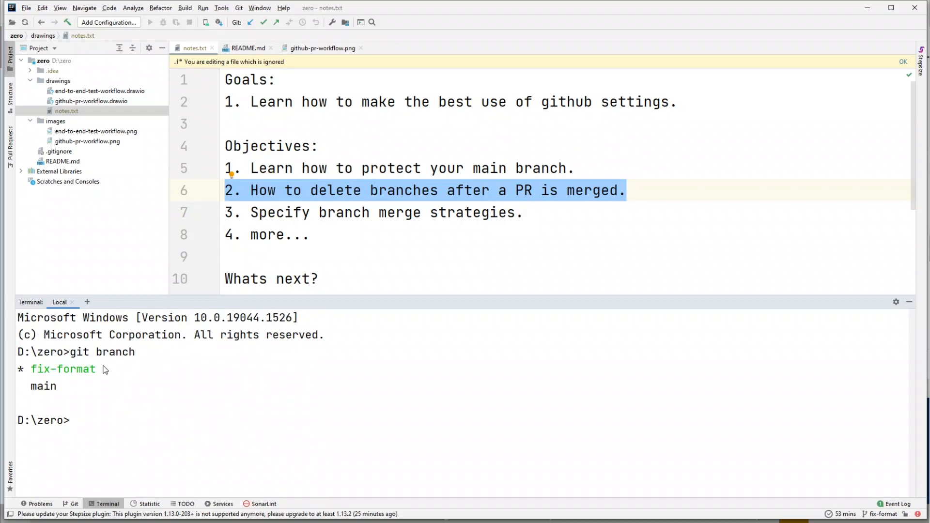
pyautogui.moveTo(124, 368); pyautogui.dragTo(33, 368)
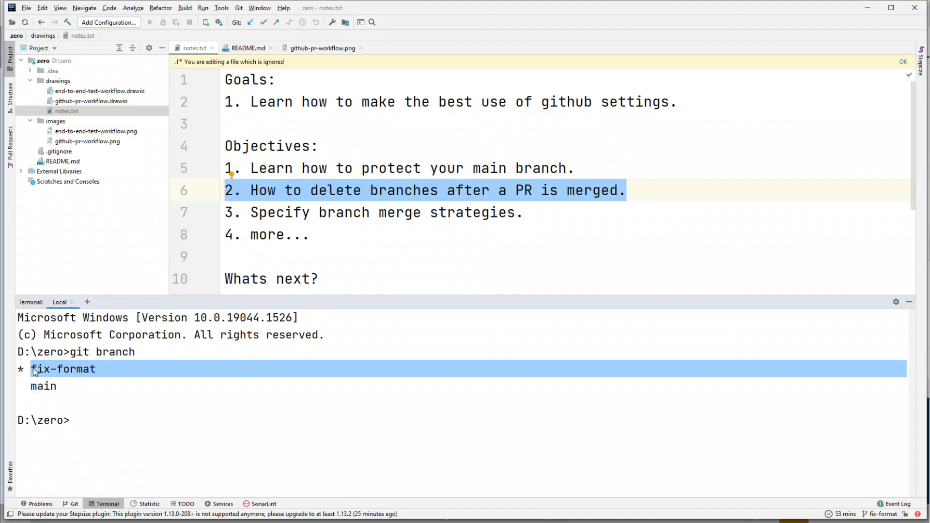
# - Check out the main branch and pull its latest changes from the remote
pyautogui.click(104, 421)
pyautogui.write('git check')
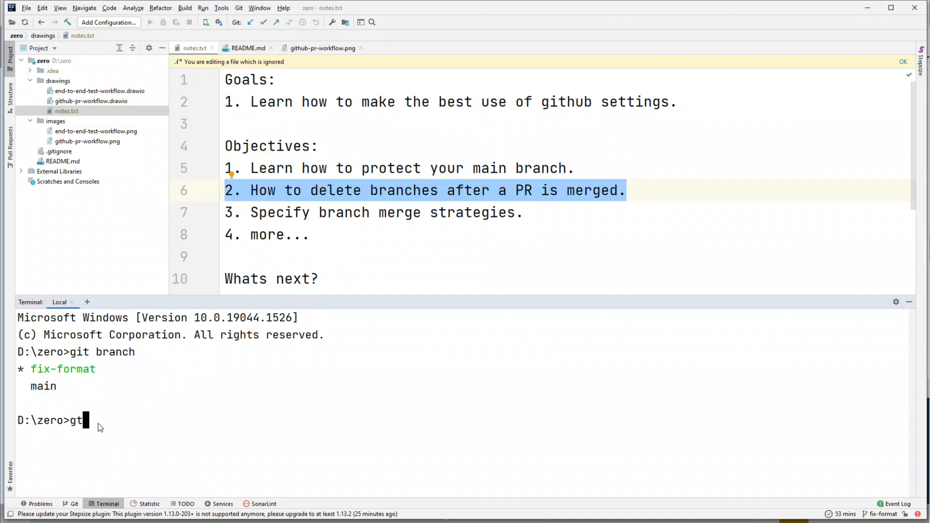
pyautogui.write('out main')
pyautogui.press('Return')
pyautogui.write('git pull')
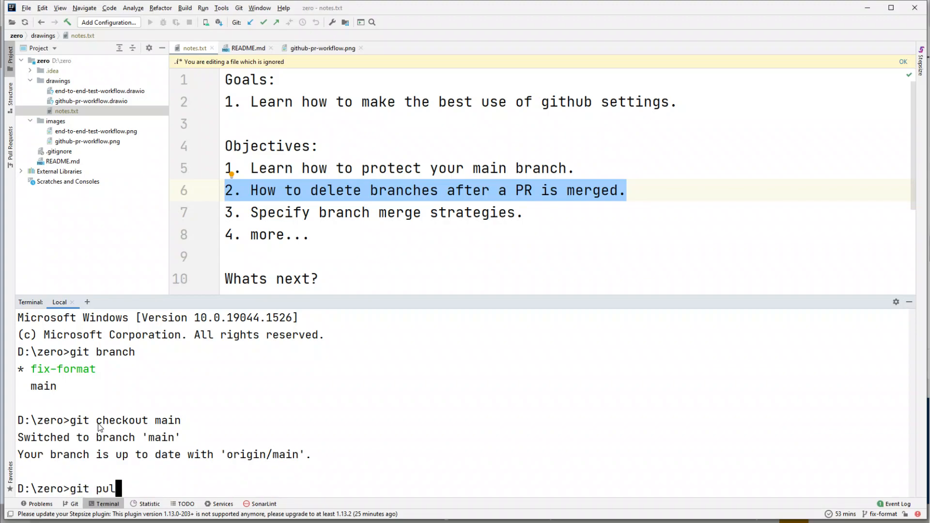
pyautogui.press('Return')
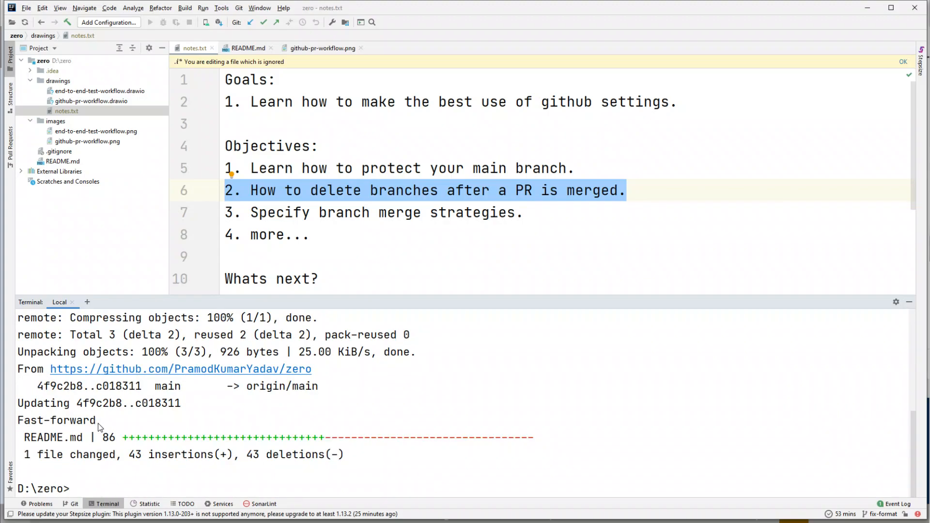
# - Delete the local fix-format branch with "git branch -d fix-format" and list the local branches again
pyautogui.write('git branch -d fix-format')
pyautogui.press('Return')
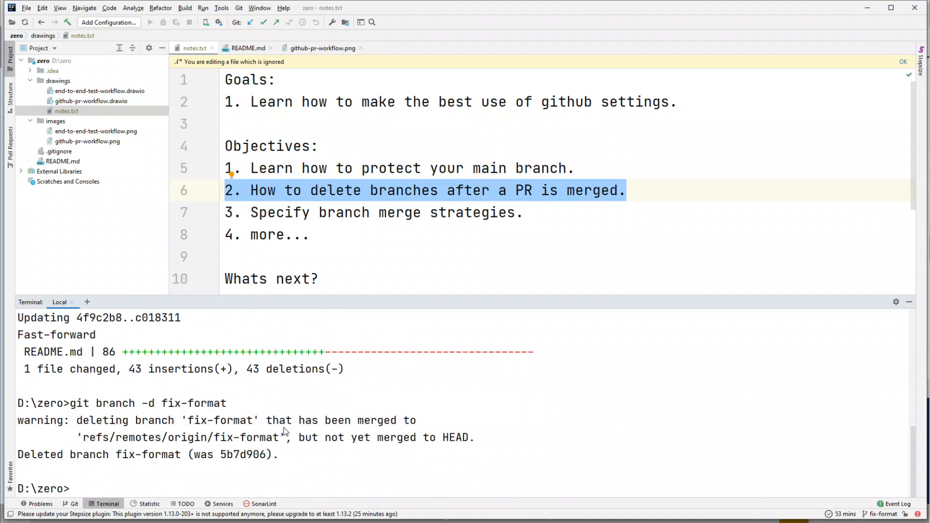
pyautogui.moveTo(280, 454); pyautogui.dragTo(18, 405)
pyautogui.click(101, 490)
pyautogui.write('git branch')
pyautogui.press('Return')
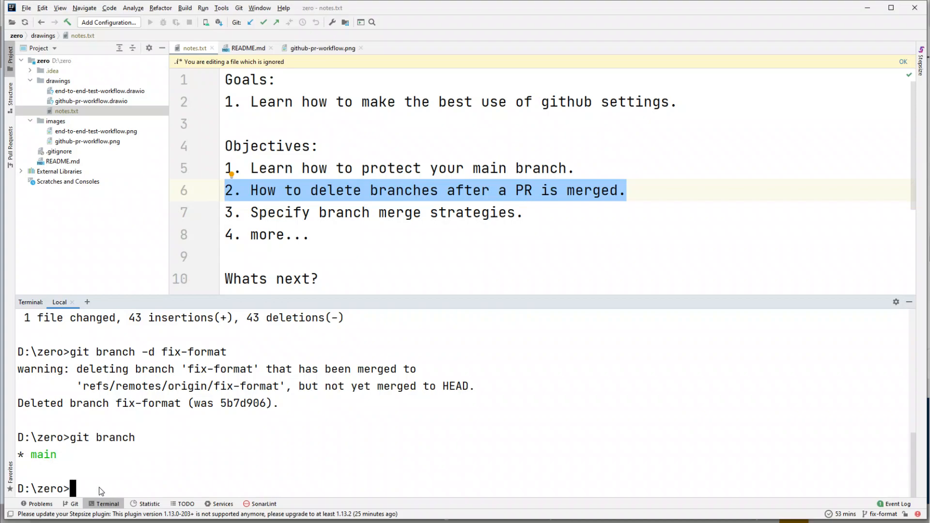
# - Open README.md and add the list item "- TestLine." at the end of the References section
pyautogui.doubleClick(63, 162)
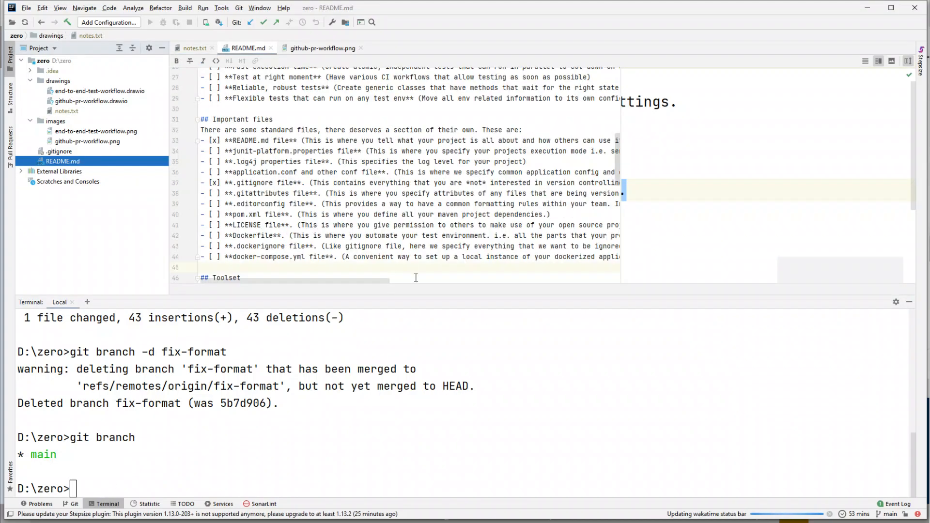
pyautogui.moveTo(618, 172); pyautogui.dragTo(618, 269)
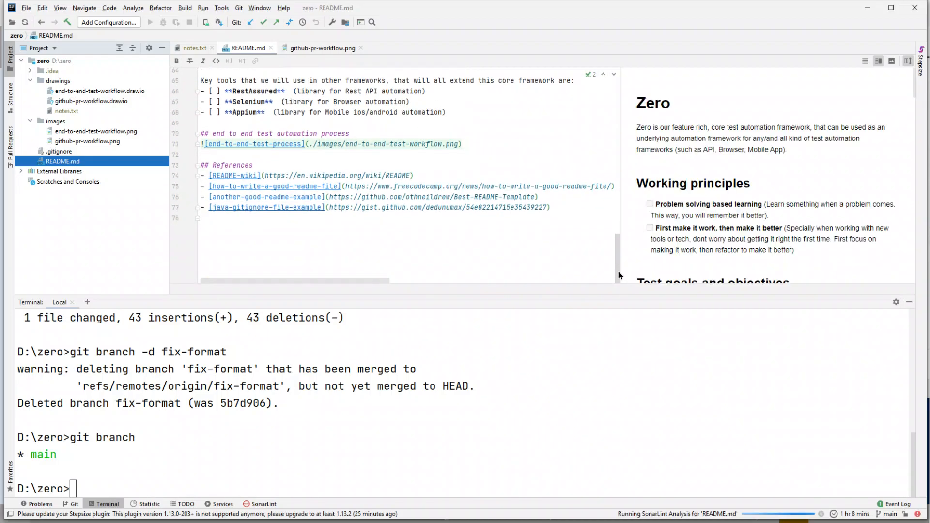
pyautogui.click(330, 239)
pyautogui.write('- ')
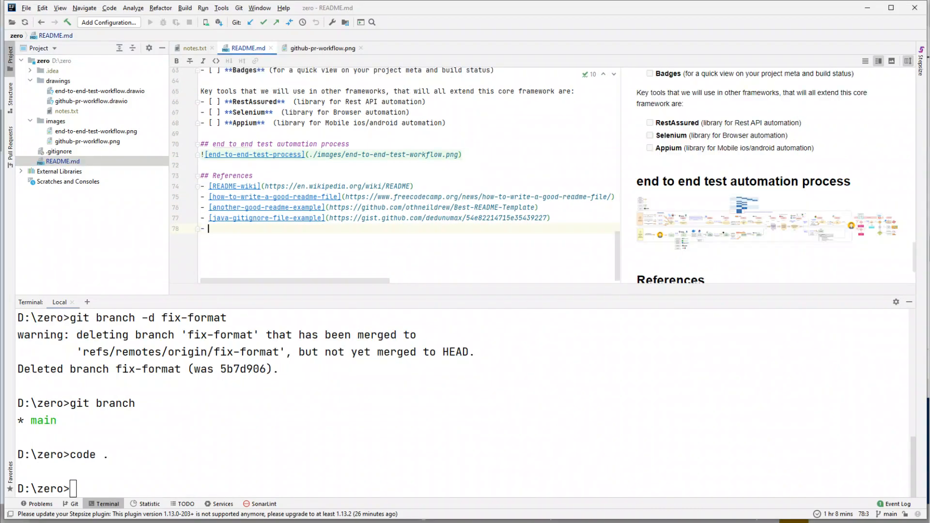
pyautogui.write('TestLine.')
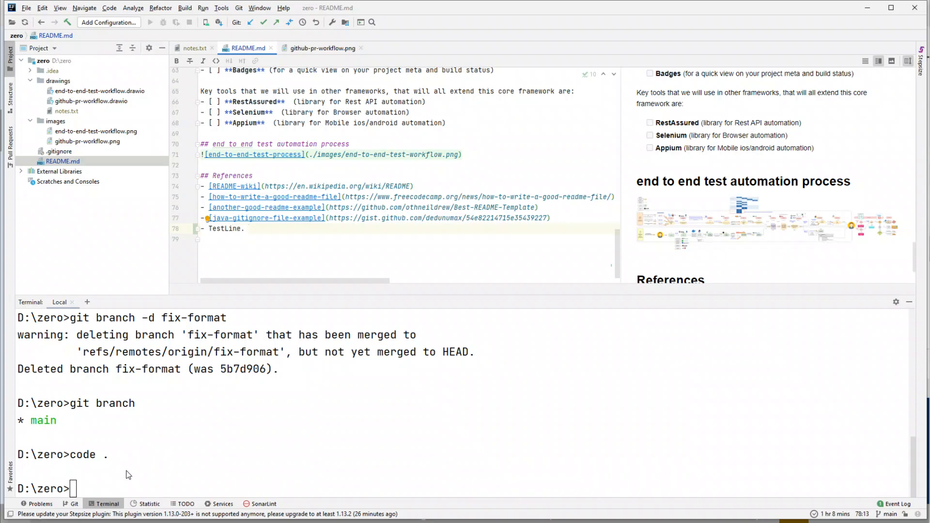
# - Open the project in Visual Studio Code with "code .", view the README.md diff and stage the file
pyautogui.click(119, 476)
pyautogui.write('code .')
pyautogui.press('Return')
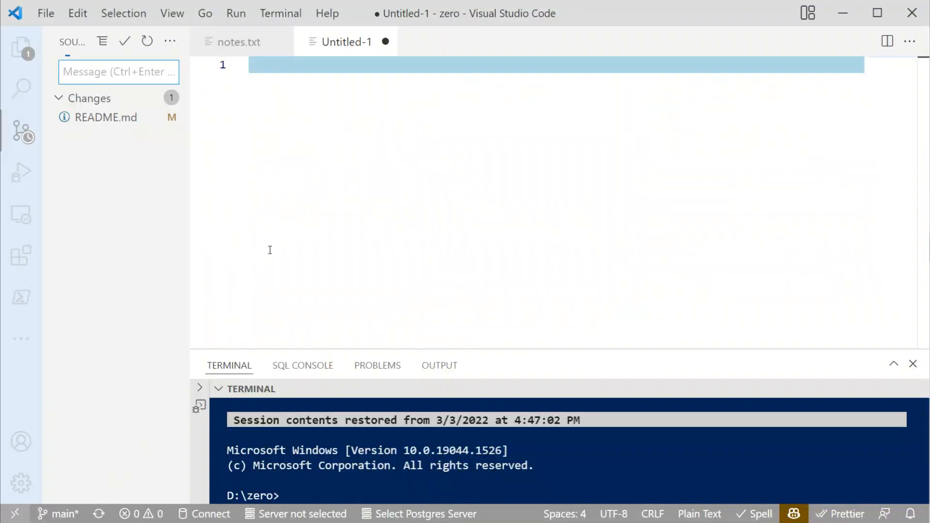
pyautogui.click(99, 119)
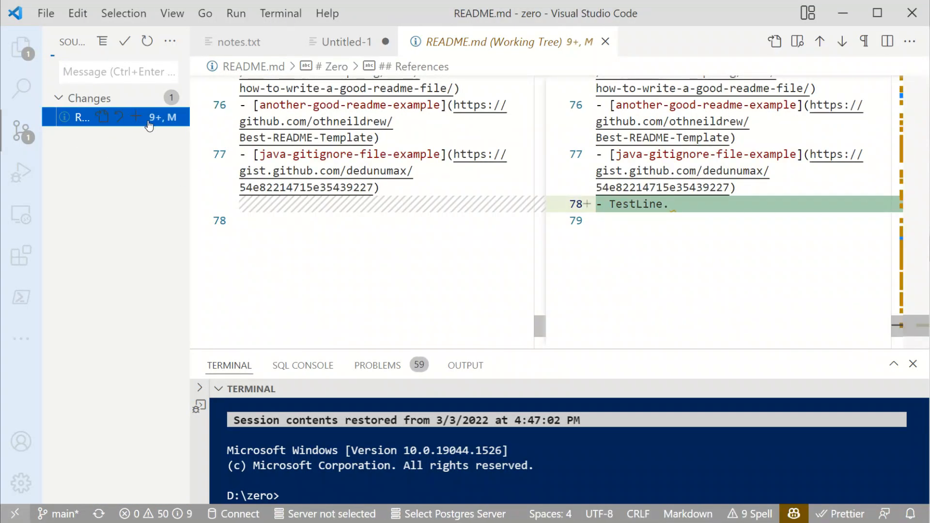
pyautogui.click(136, 117)
# - Commit the staged README.md change with the message "test to directly push code to main."
pyautogui.click(85, 73)
pyautogui.write('comm')
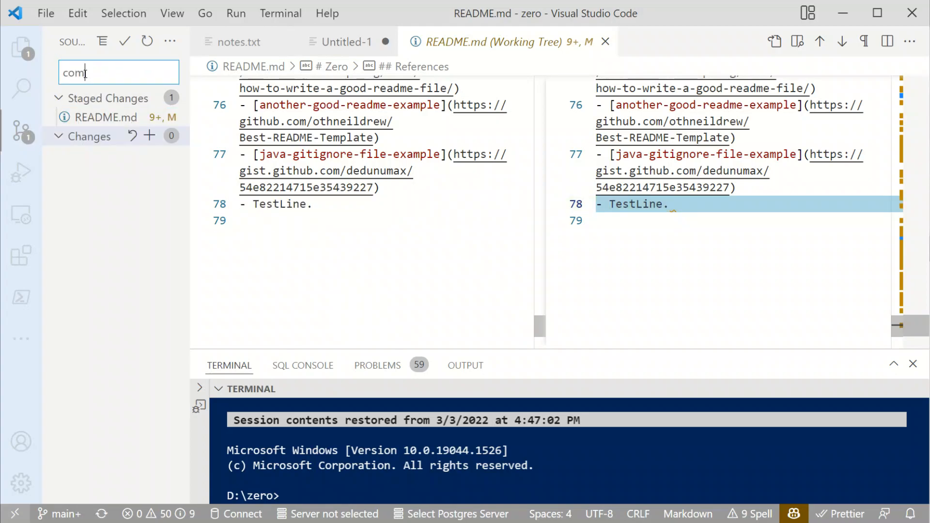
pyautogui.press('BackSpace')
pyautogui.press('BackSpace')
pyautogui.write('test to directly push co')
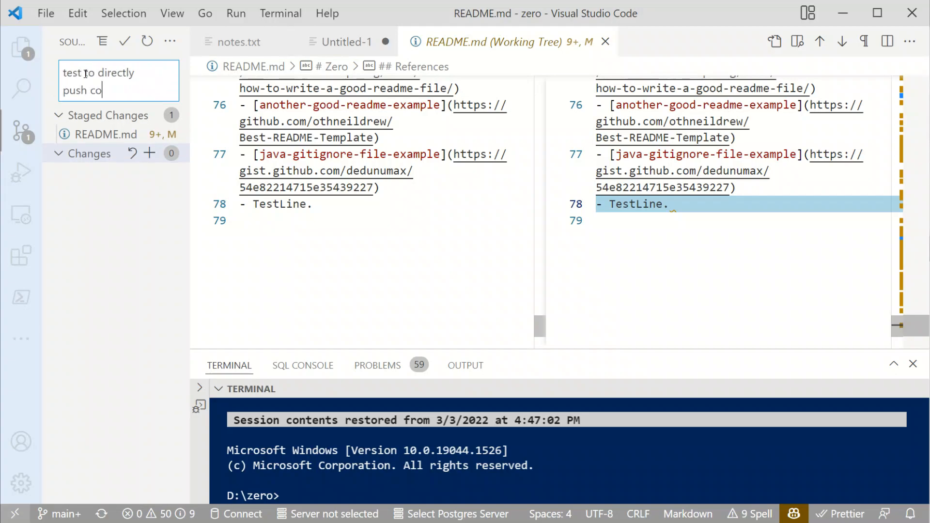
pyautogui.write('de to main.')
pyautogui.click(124, 41)
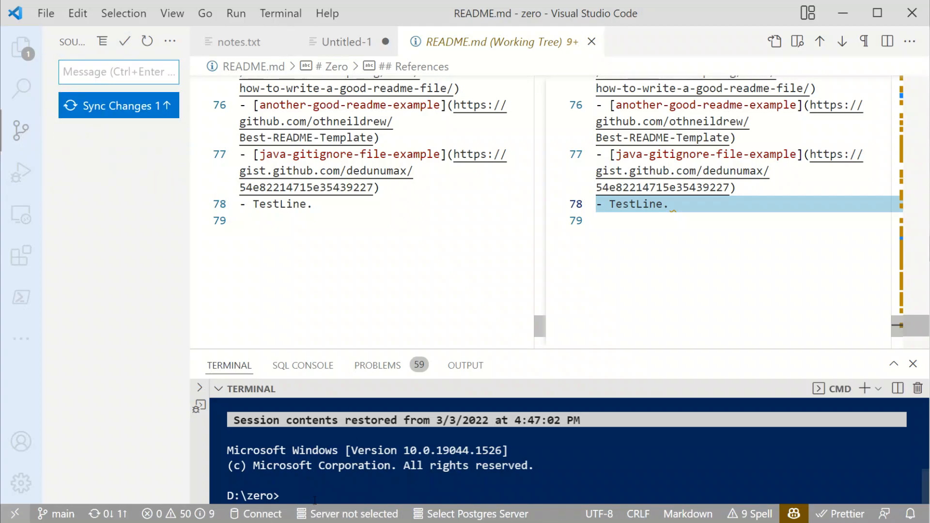
# - Switch back to IntelliJ IDEA and try to push the commit directly to main with "git push"
pyautogui.hotkey('alt', '1')
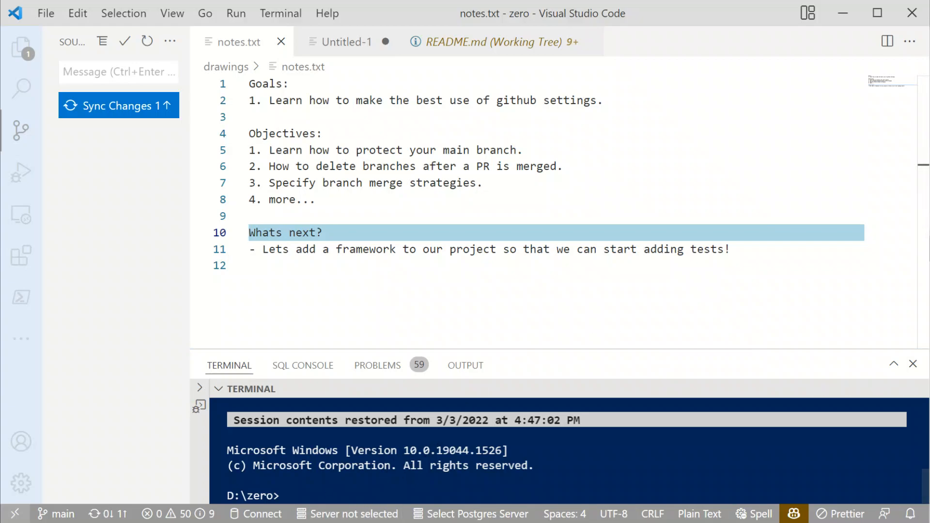
pyautogui.hotkey('alt', 'Tab')
pyautogui.write('git push')
pyautogui.press('Return')
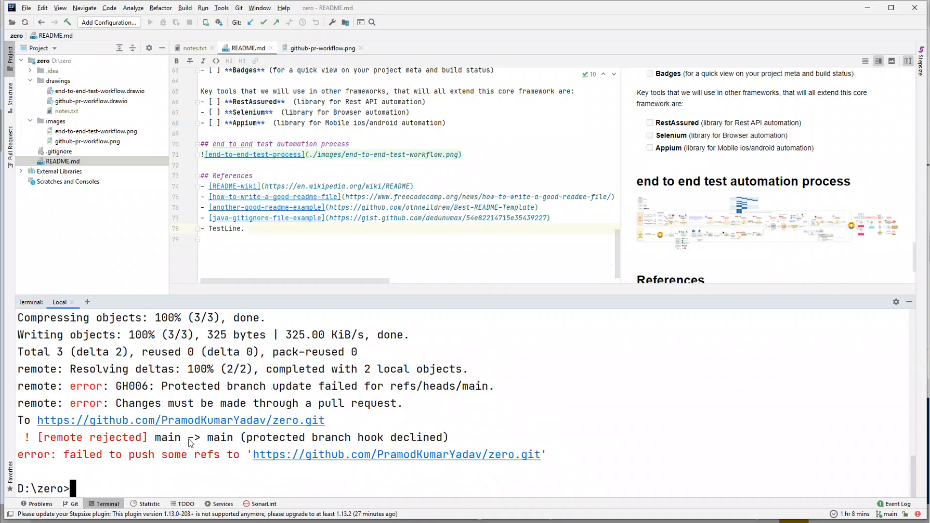
# - Read through the git push output, focusing on the remote's messages about the main branch
pyautogui.scroll(3, 109, 414)
pyautogui.moveTo(47, 420); pyautogui.dragTo(232, 472)
pyautogui.scroll(-3, 233, 472)
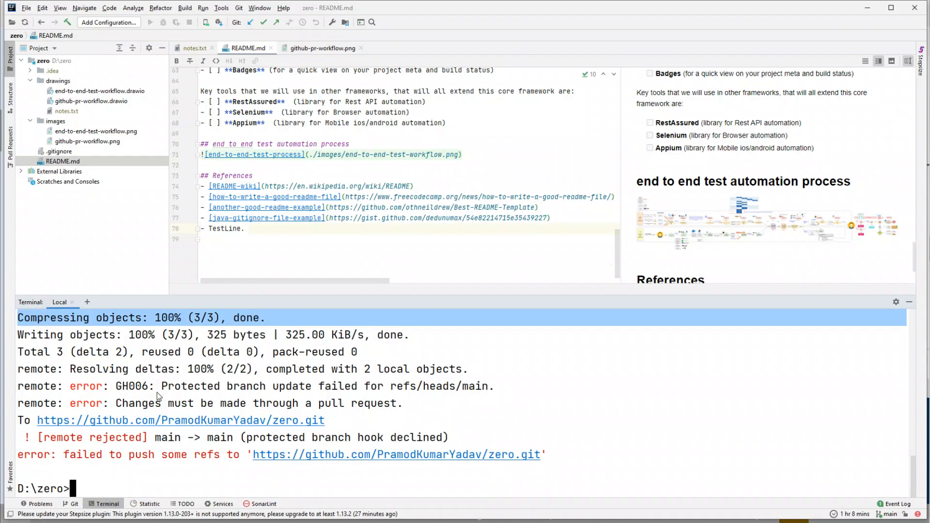
pyautogui.moveTo(149, 386); pyautogui.dragTo(491, 389)
pyautogui.moveTo(118, 405); pyautogui.dragTo(375, 410)
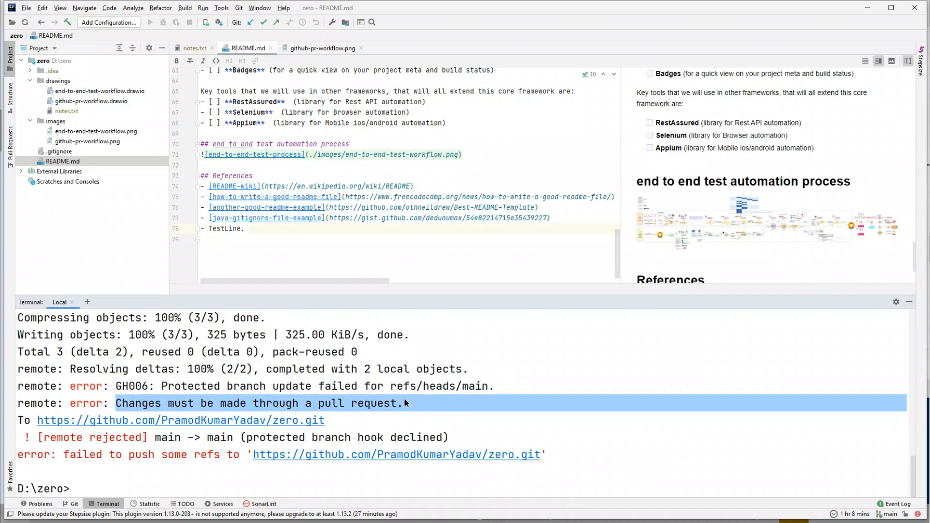
# - Read the closing lines of the git push output and review the objectives listed in notes.txt
pyautogui.moveTo(42, 440); pyautogui.dragTo(220, 439)
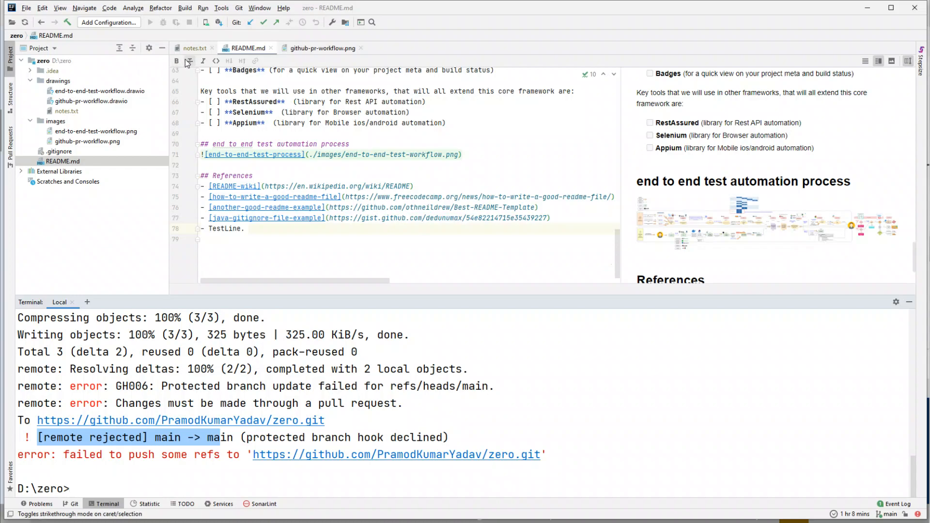
pyautogui.click(196, 49)
pyautogui.click(272, 170)
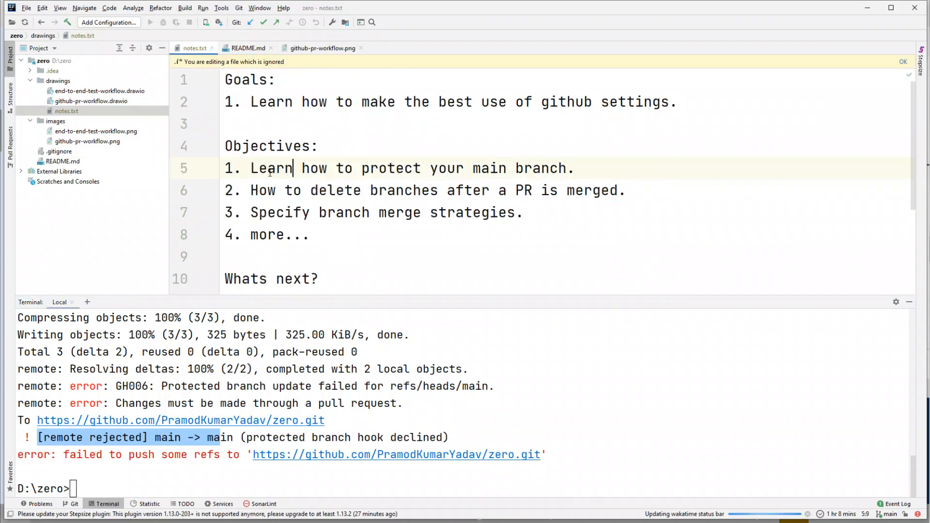
pyautogui.moveTo(588, 171); pyautogui.dragTo(208, 167)
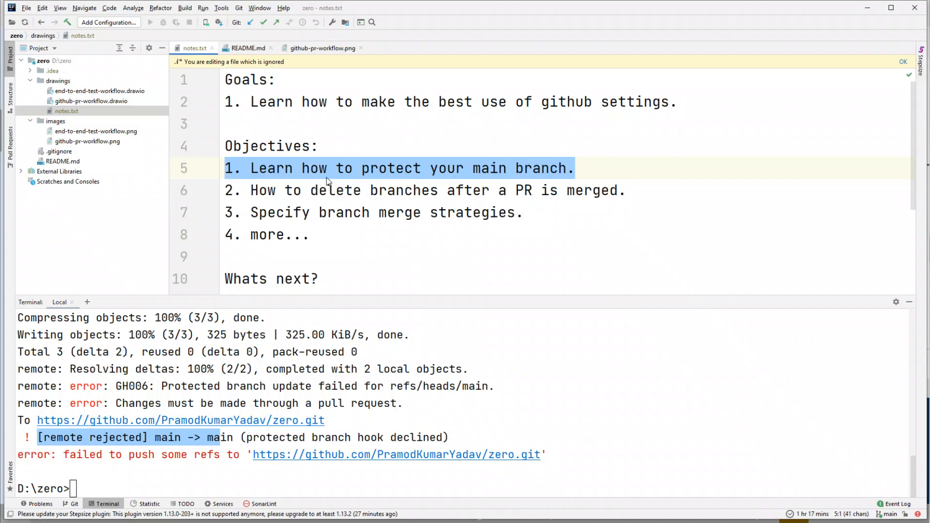
pyautogui.click(473, 211)
pyautogui.moveTo(567, 216); pyautogui.dragTo(225, 168)
pyautogui.click(354, 239)
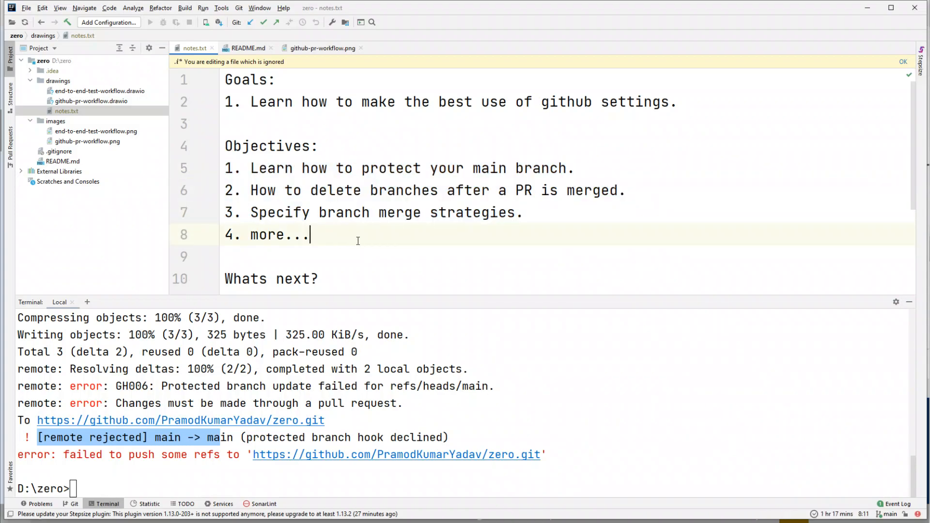
pyautogui.moveTo(354, 238); pyautogui.dragTo(235, 233)
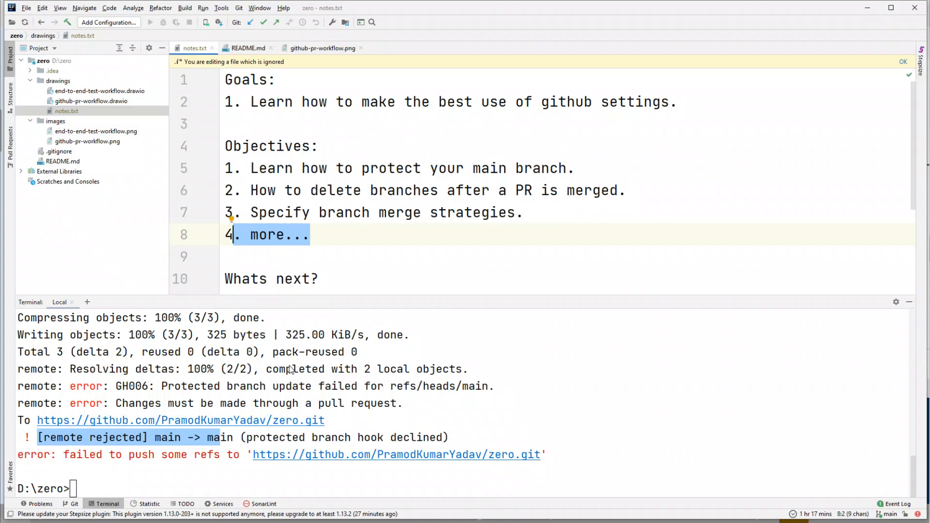
# - Switch to GitHub in Chrome and review the general Actions settings, covering action permissions, log retention, fork pull request approval and workflow permissions
pyautogui.hotkey('alt', 'Tab')
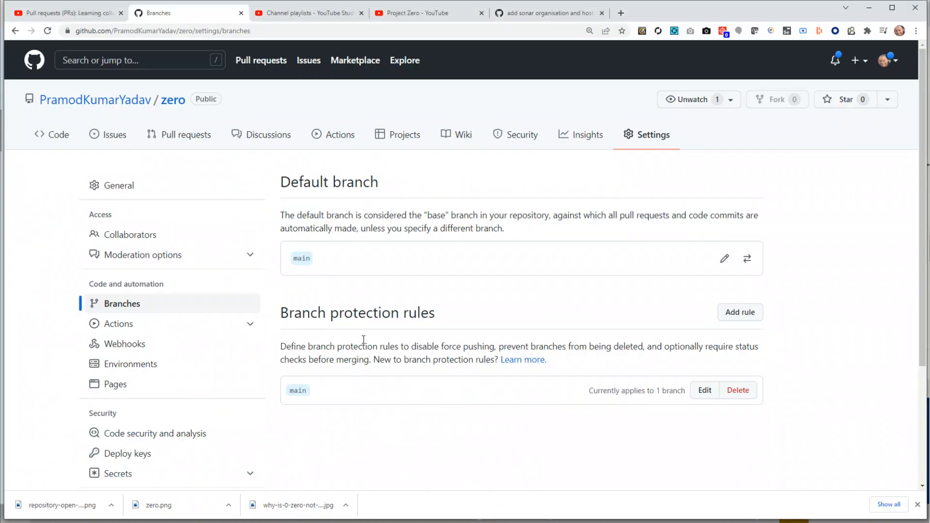
pyautogui.scroll(-1, 194, 332)
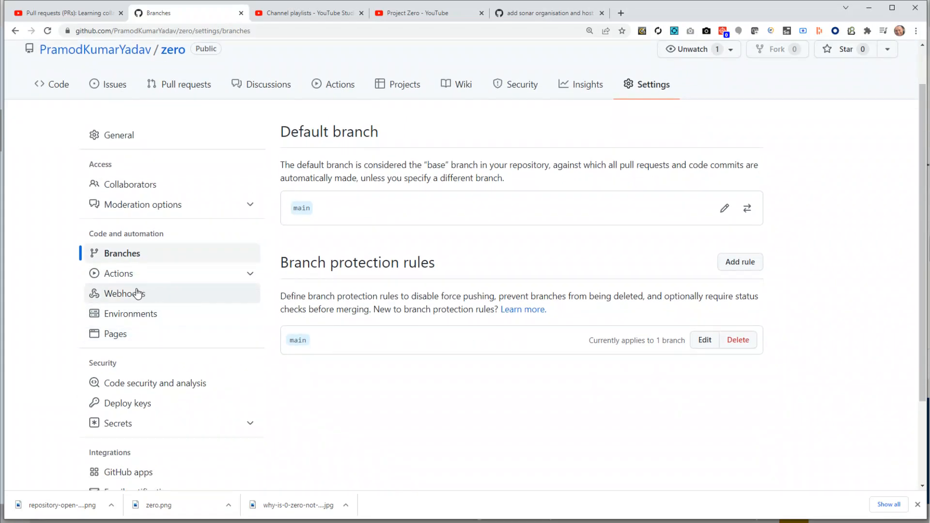
pyautogui.click(140, 273)
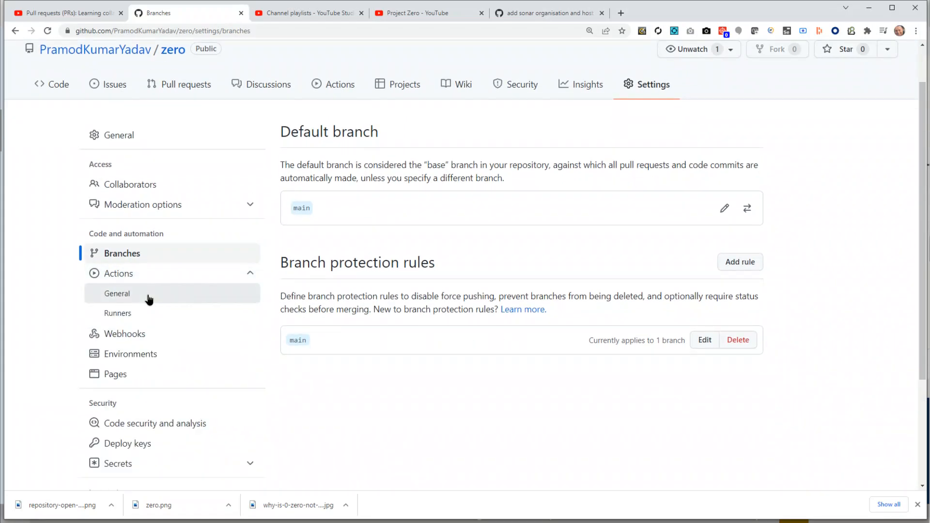
pyautogui.click(149, 300)
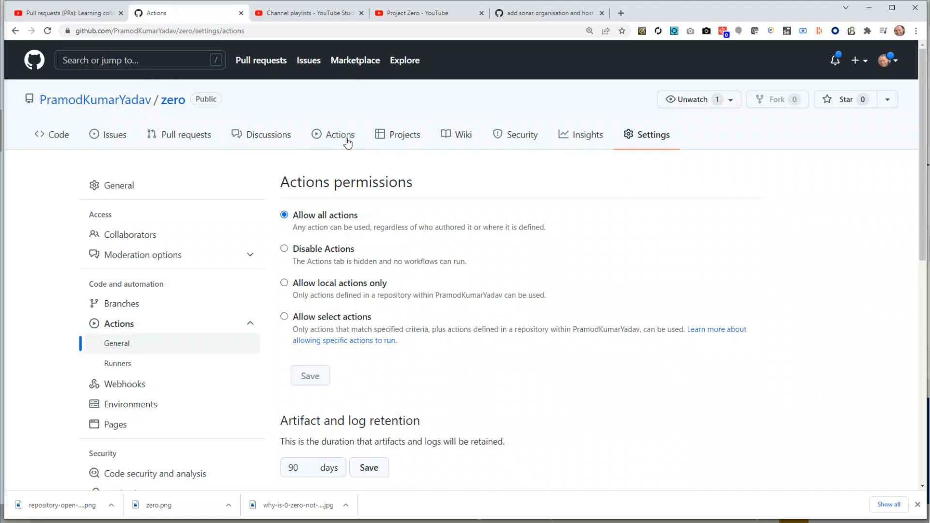
pyautogui.scroll(-2, 364, 190)
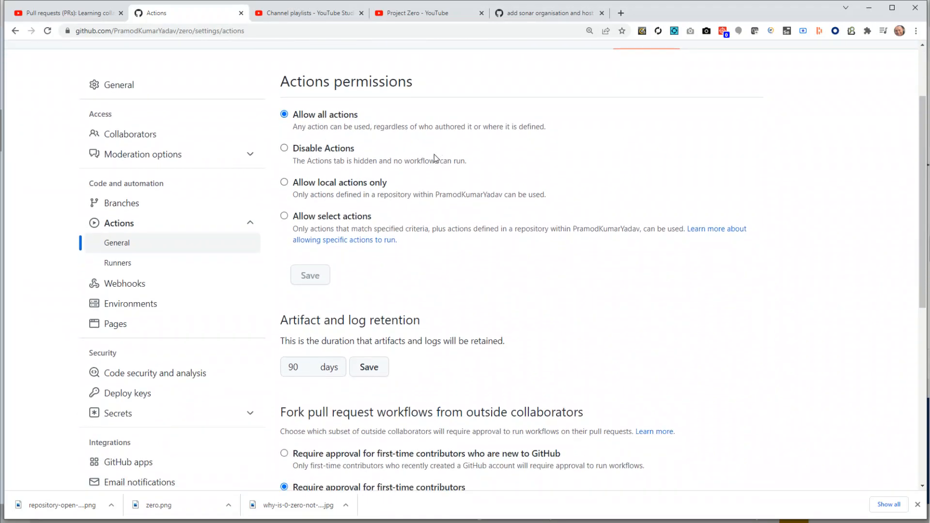
pyautogui.scroll(-3, 435, 152)
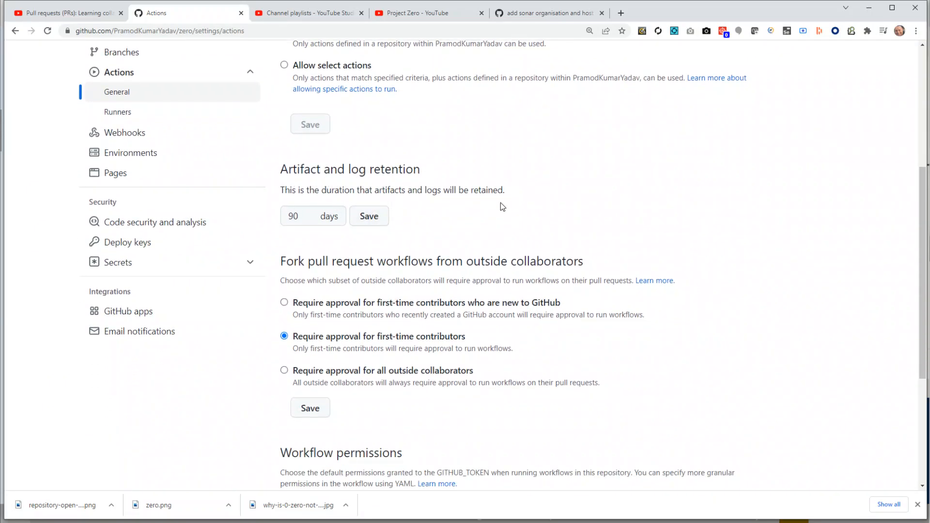
pyautogui.scroll(-1, 313, 232)
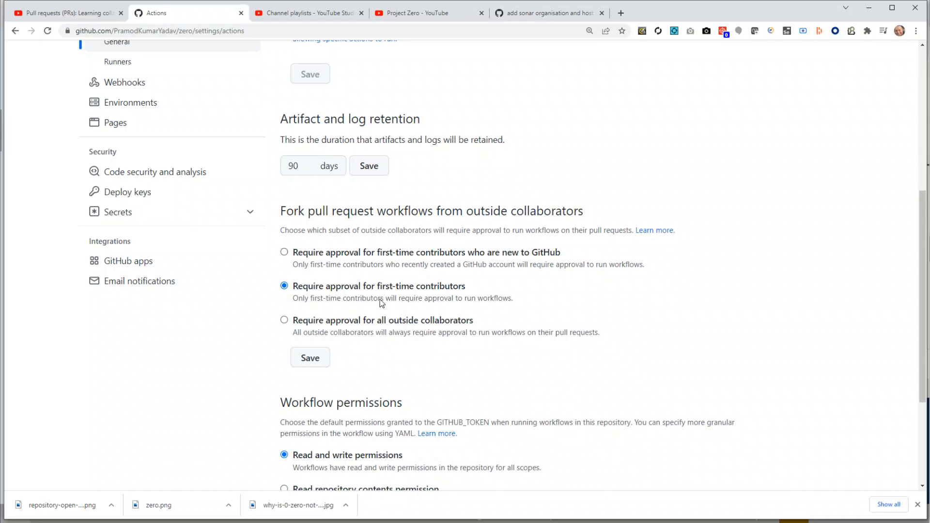
pyautogui.scroll(-3, 409, 305)
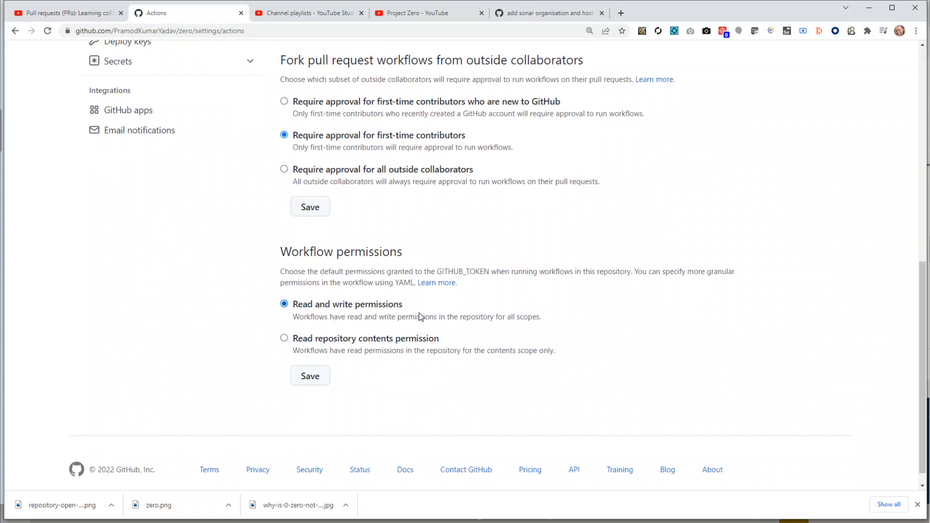
pyautogui.scroll(10, 420, 312)
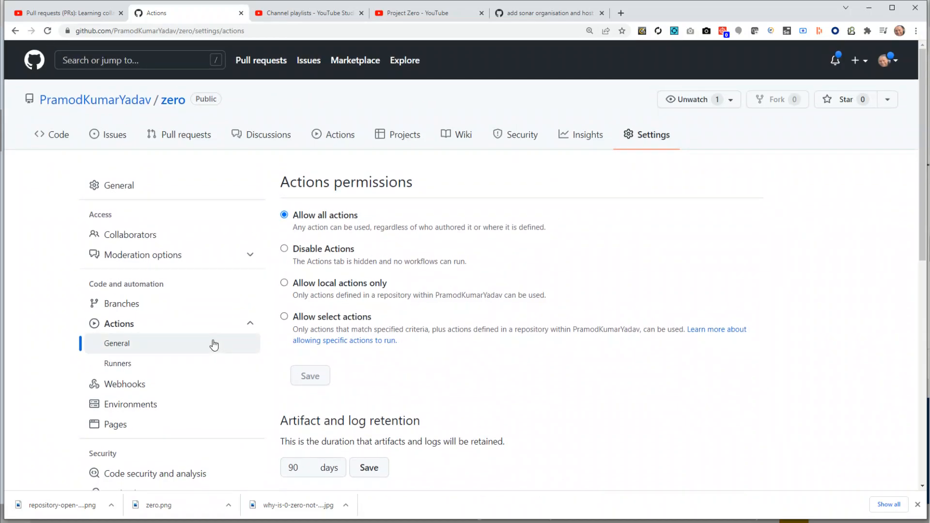
# - Look through the repository's Runners, Webhooks and Environments settings pages
pyautogui.scroll(-3, 214, 345)
pyautogui.click(121, 218)
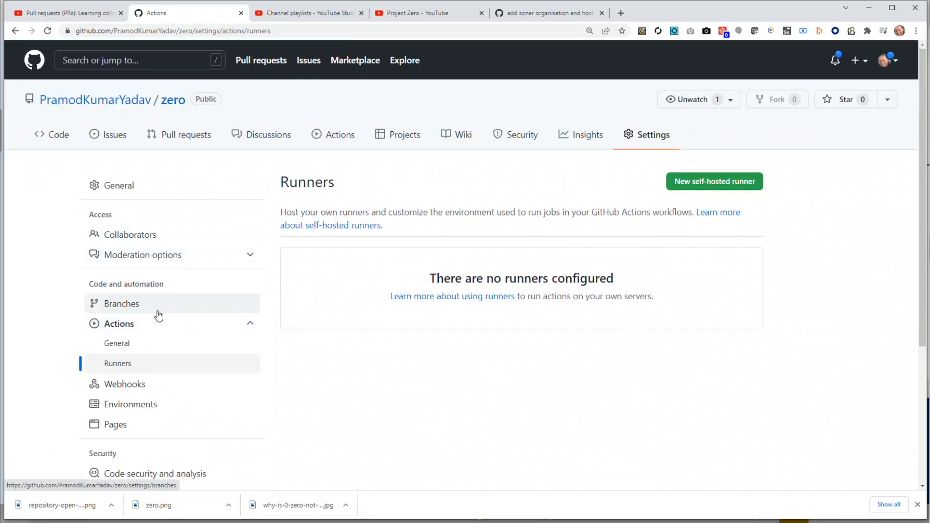
pyautogui.scroll(-2, 155, 337)
pyautogui.click(127, 290)
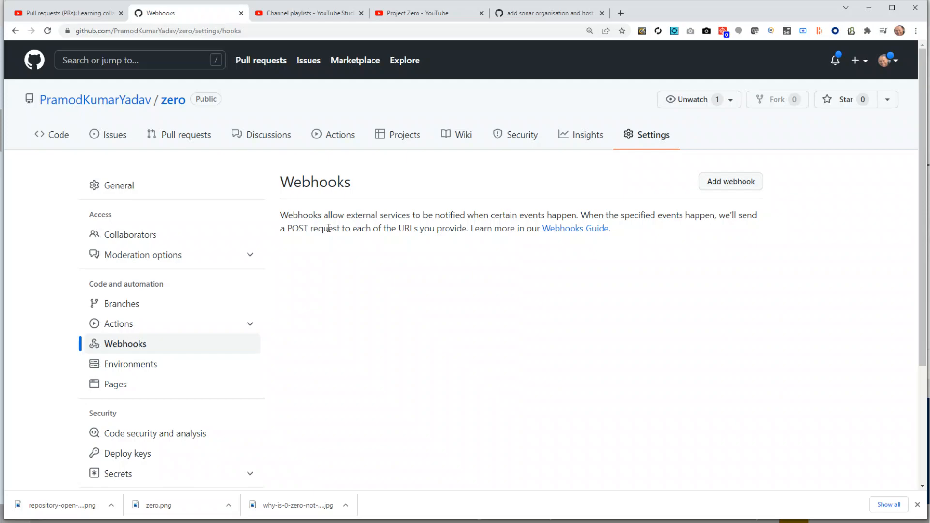
pyautogui.scroll(-2, 290, 217)
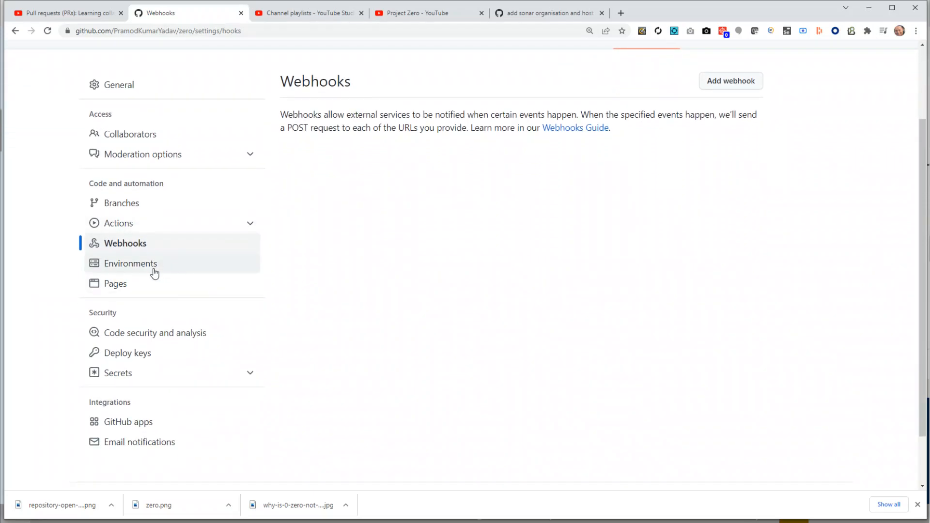
pyautogui.click(150, 272)
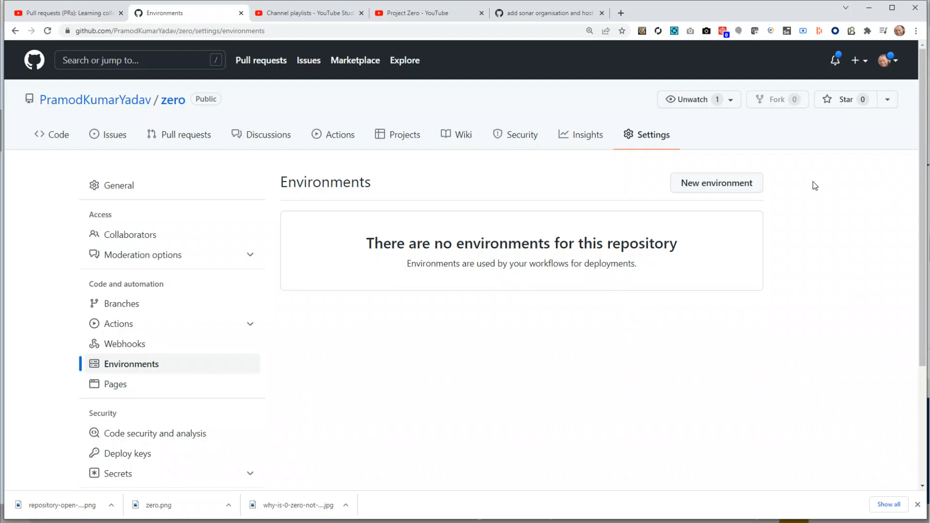
pyautogui.scroll(-3, 403, 388)
pyautogui.scroll(2, 494, 368)
pyautogui.scroll(1, 532, 291)
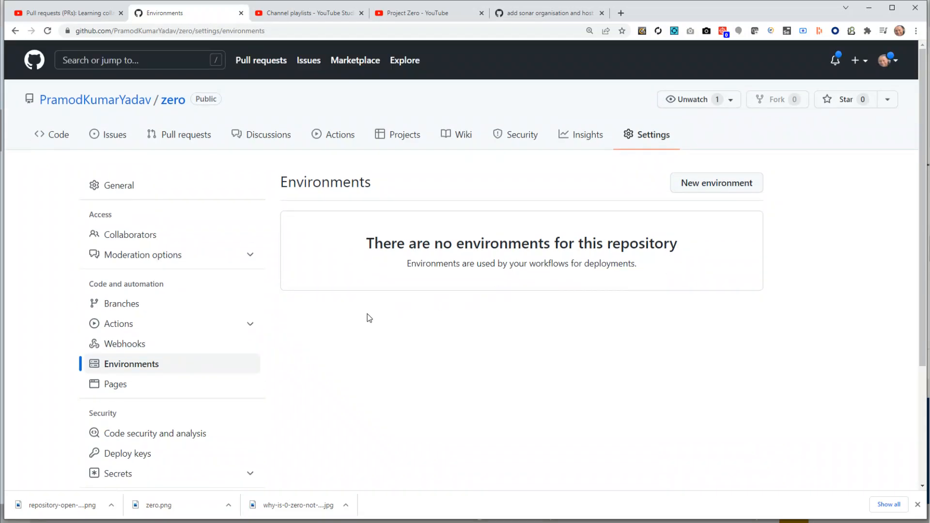
# - Enable GitHub Pages for the repository with the main branch and the / (root) folder as source, and save
pyautogui.click(141, 386)
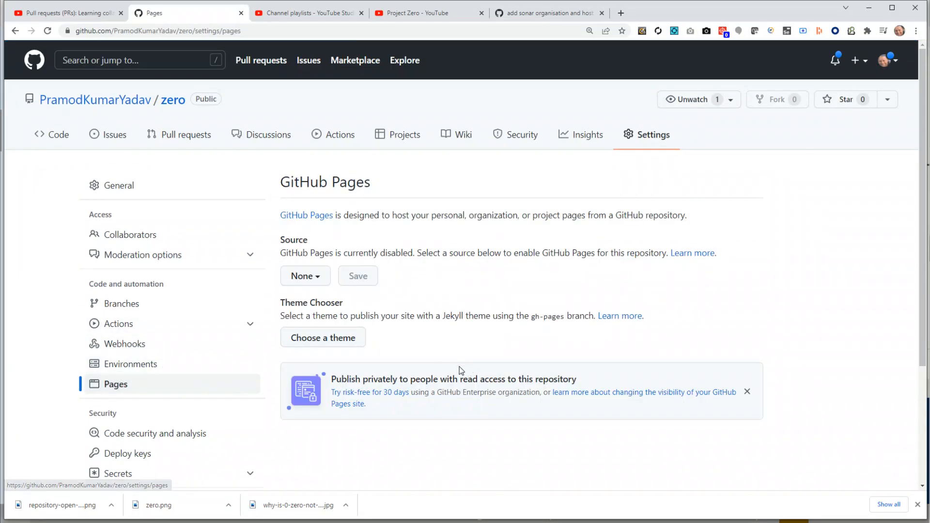
pyautogui.moveTo(337, 215); pyautogui.dragTo(682, 215)
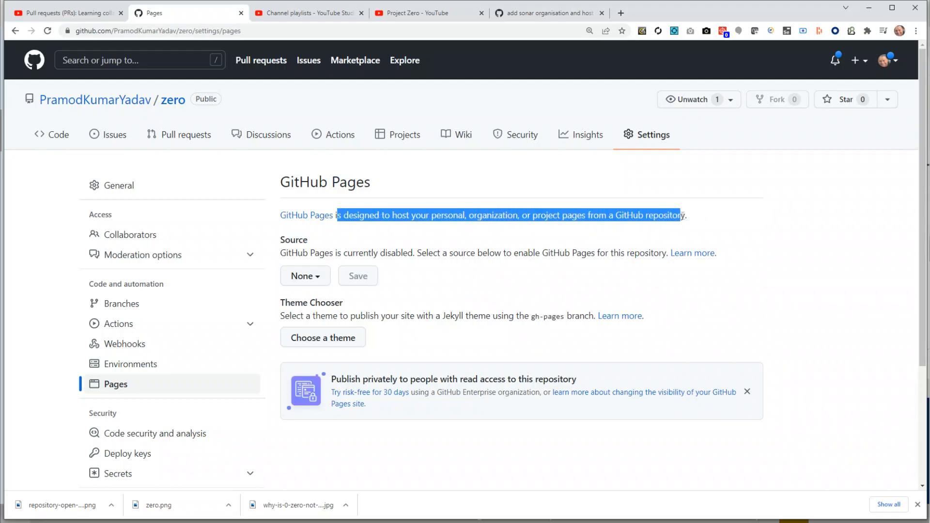
pyautogui.moveTo(294, 252); pyautogui.dragTo(606, 255)
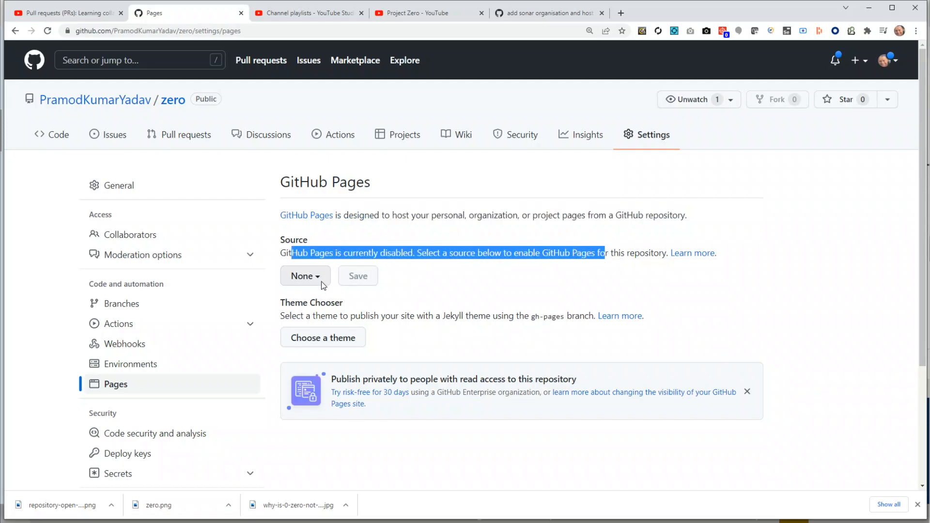
pyautogui.click(302, 279)
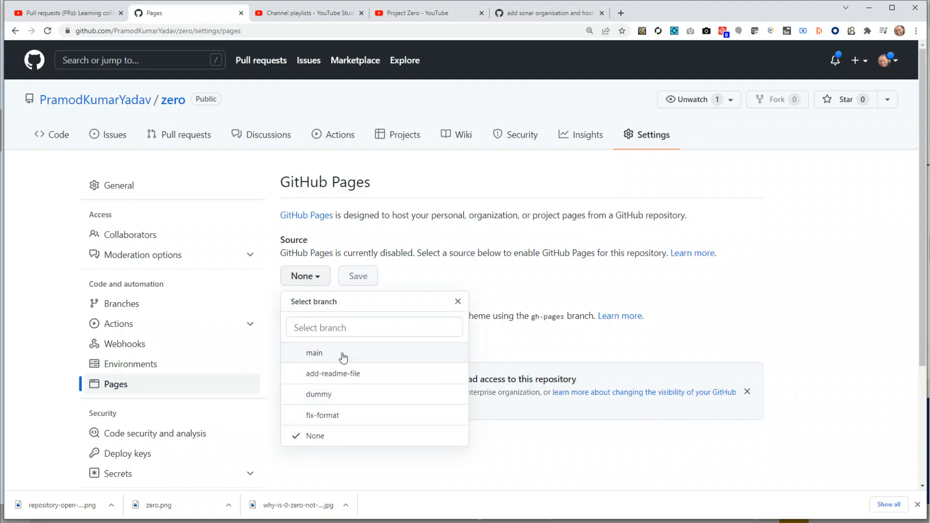
pyautogui.click(358, 353)
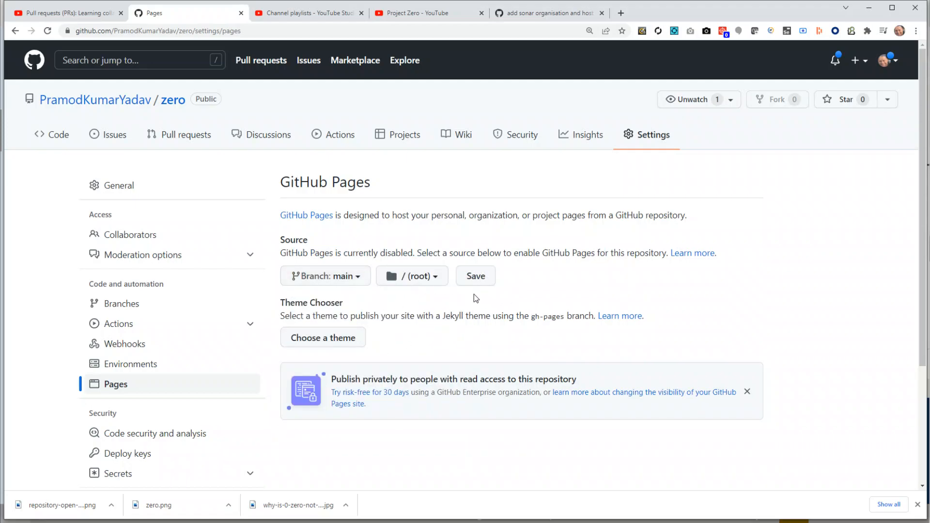
pyautogui.click(474, 278)
# - Browse the Jekyll themes for the Pages site and try to select the Cayman theme
pyautogui.scroll(-3, 464, 378)
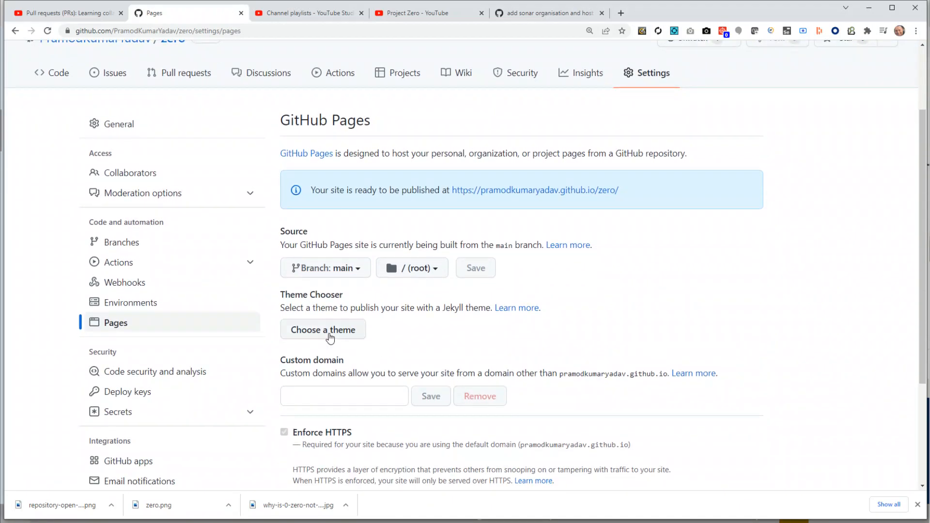
pyautogui.click(330, 338)
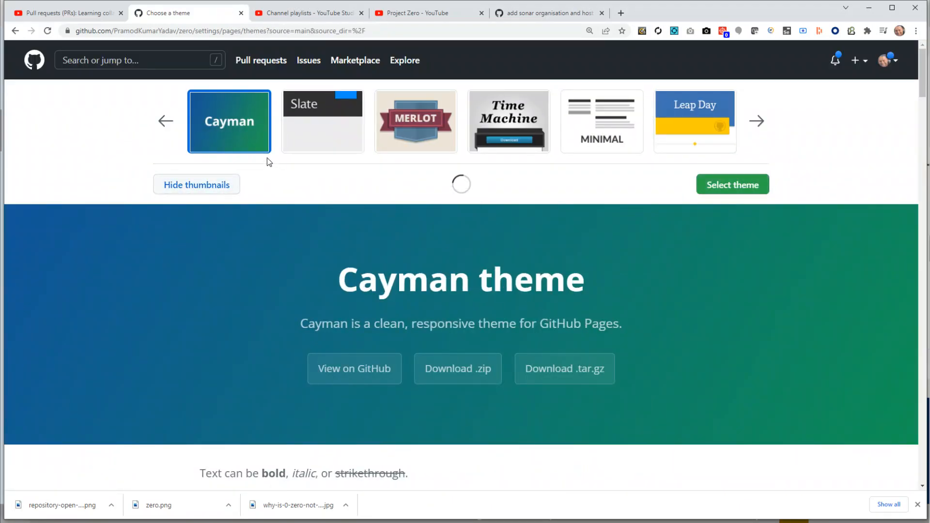
pyautogui.click(758, 122)
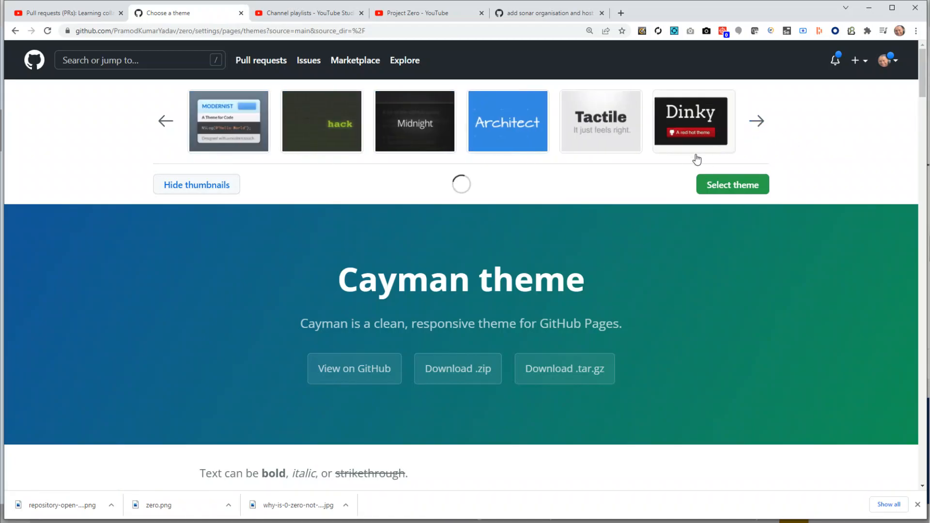
pyautogui.click(166, 122)
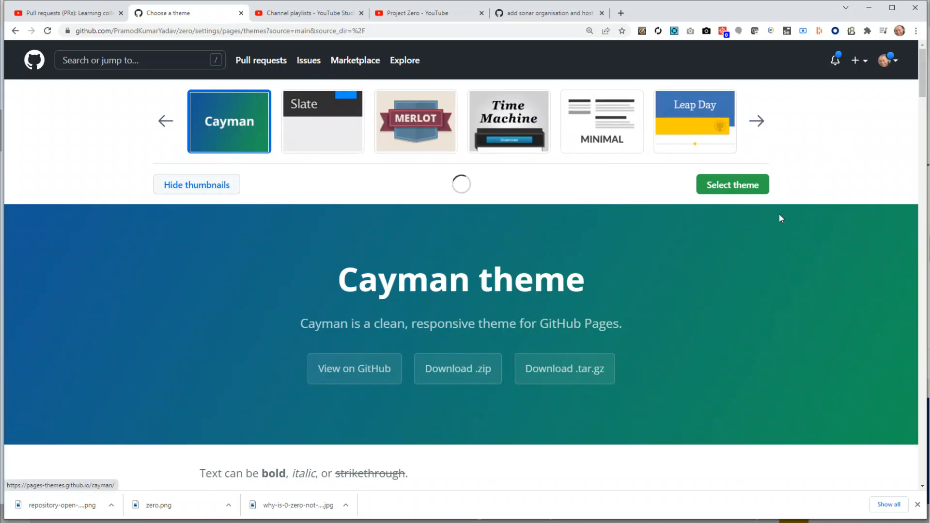
pyautogui.click(731, 193)
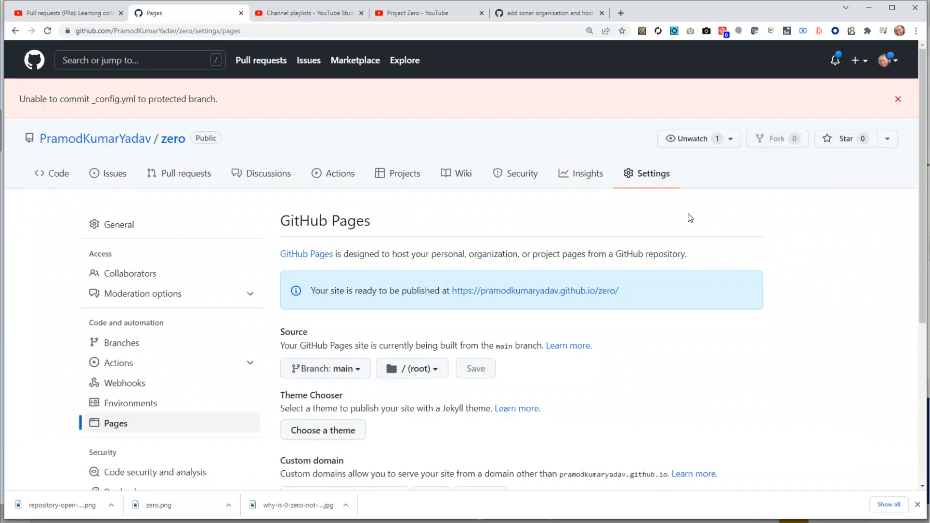
# - Review the GitHub Pages options for custom domain, Enforce HTTPS and source folder
pyautogui.scroll(-2, 651, 286)
pyautogui.scroll(-2, 646, 309)
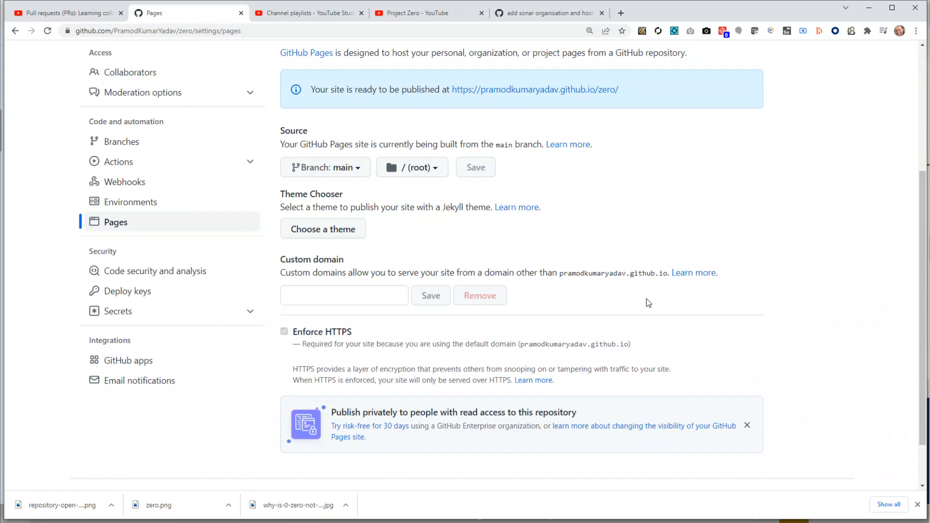
pyautogui.moveTo(285, 274); pyautogui.dragTo(660, 289)
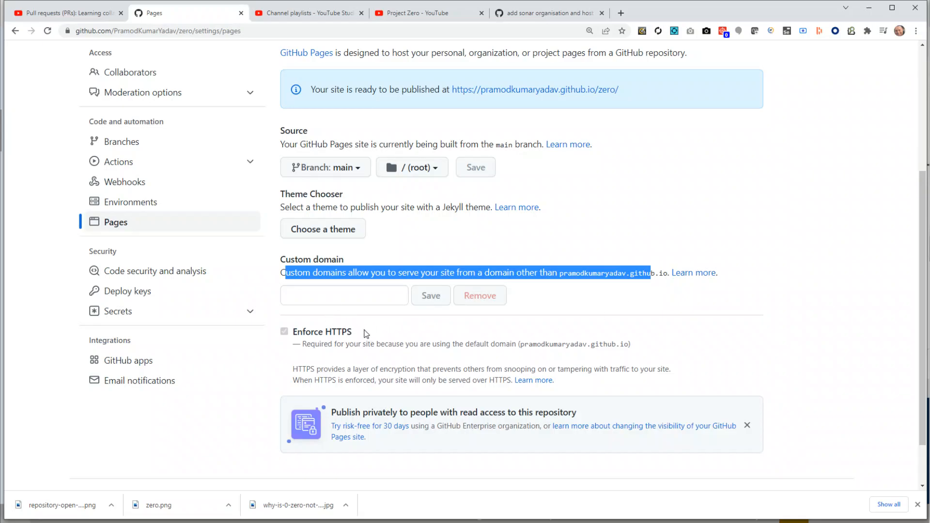
pyautogui.scroll(-2, 395, 332)
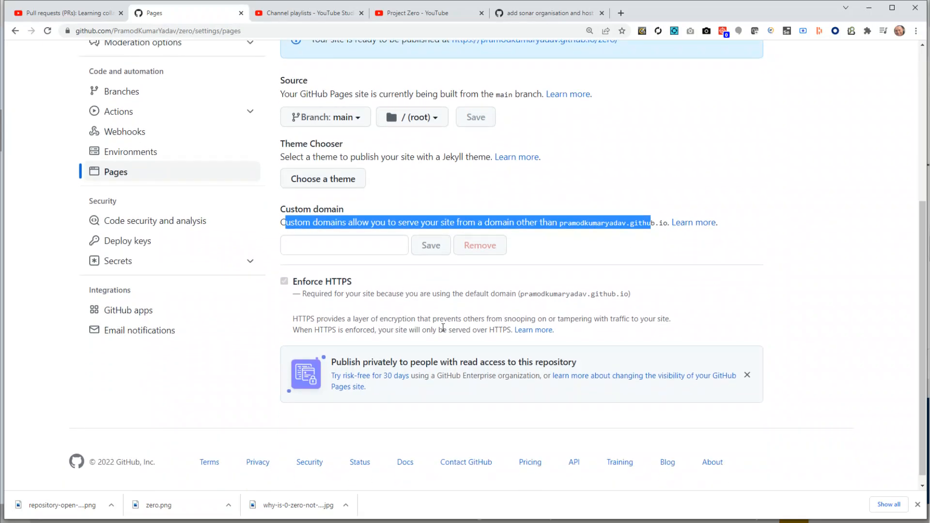
pyautogui.scroll(-1, 465, 310)
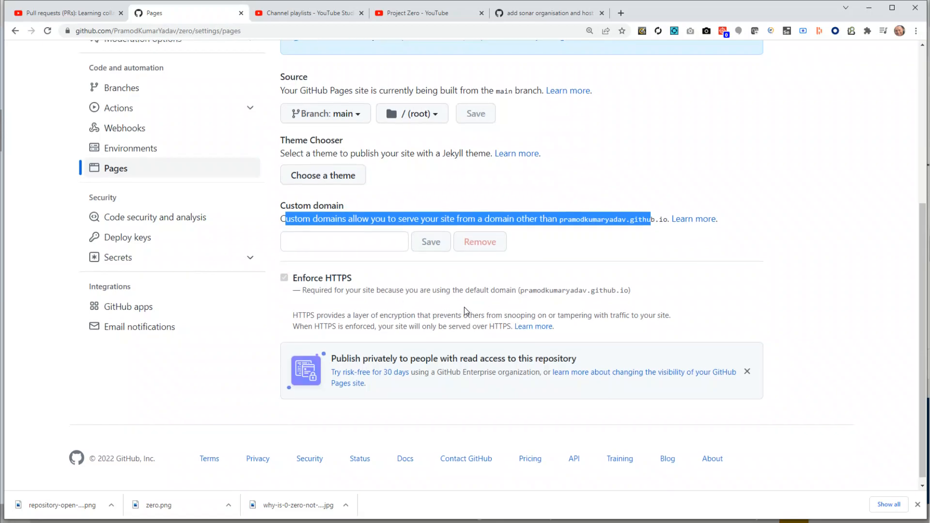
pyautogui.scroll(4, 467, 306)
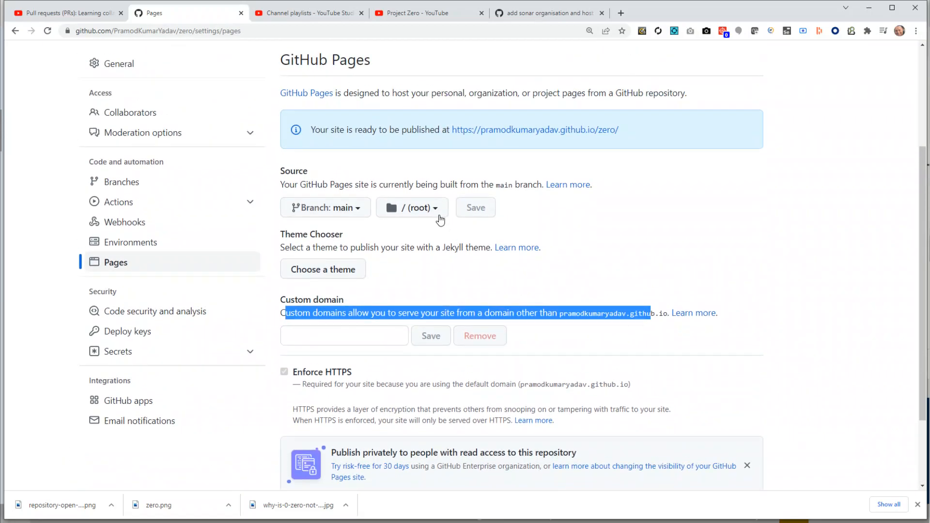
pyautogui.click(437, 211)
pyautogui.click(438, 211)
pyautogui.click(577, 228)
pyautogui.scroll(1, 576, 265)
pyautogui.scroll(3, 577, 268)
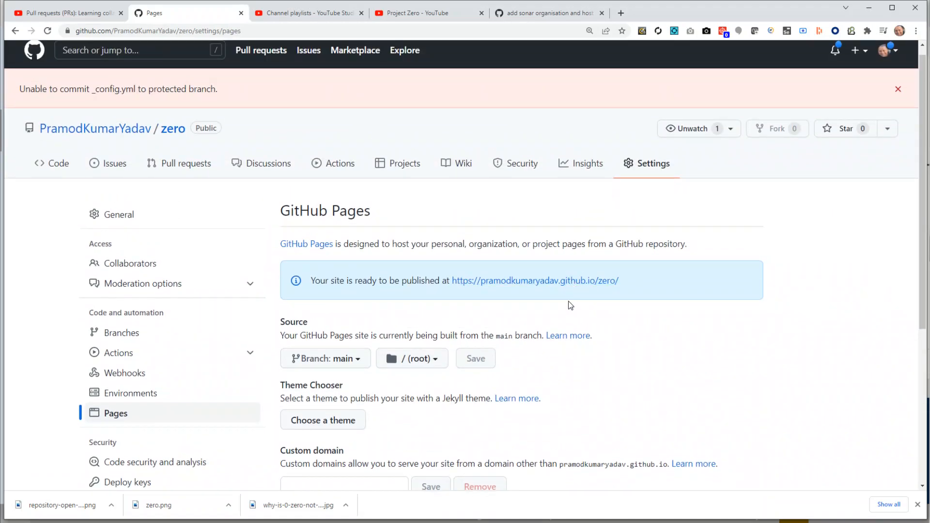
# - Check the Pages site link in a new tab, and return to the Pages settings to review the _config.yml commit error and options
pyautogui.rightClick(485, 282)
pyautogui.click(510, 289)
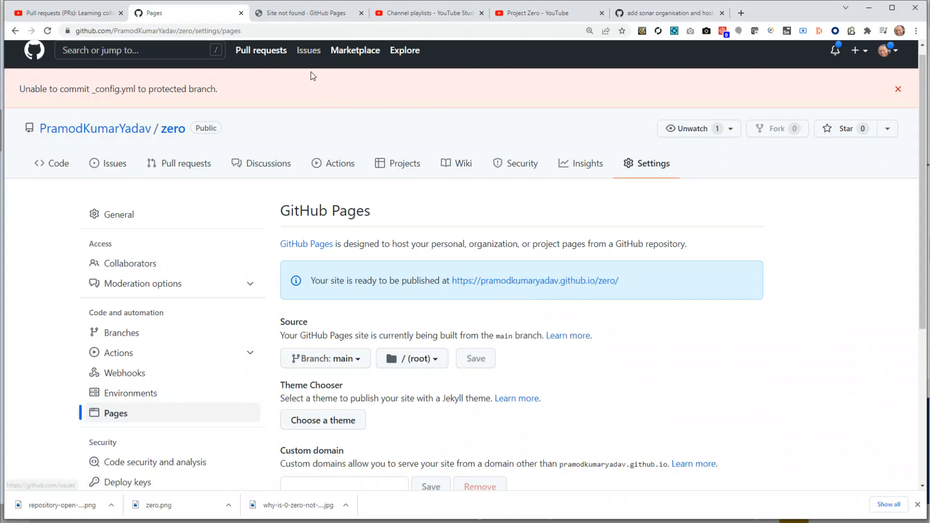
pyautogui.click(303, 18)
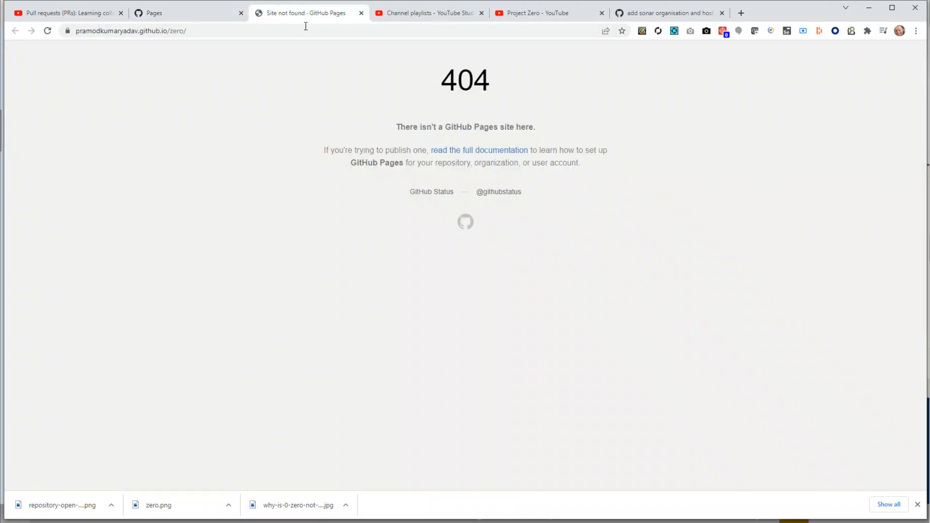
pyautogui.click(207, 16)
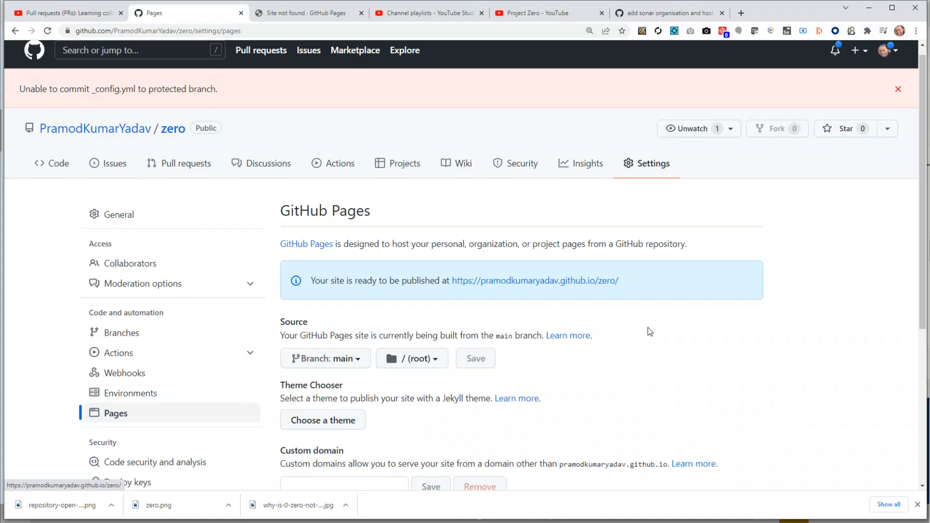
pyautogui.moveTo(57, 89); pyautogui.dragTo(206, 94)
pyautogui.scroll(-4, 385, 204)
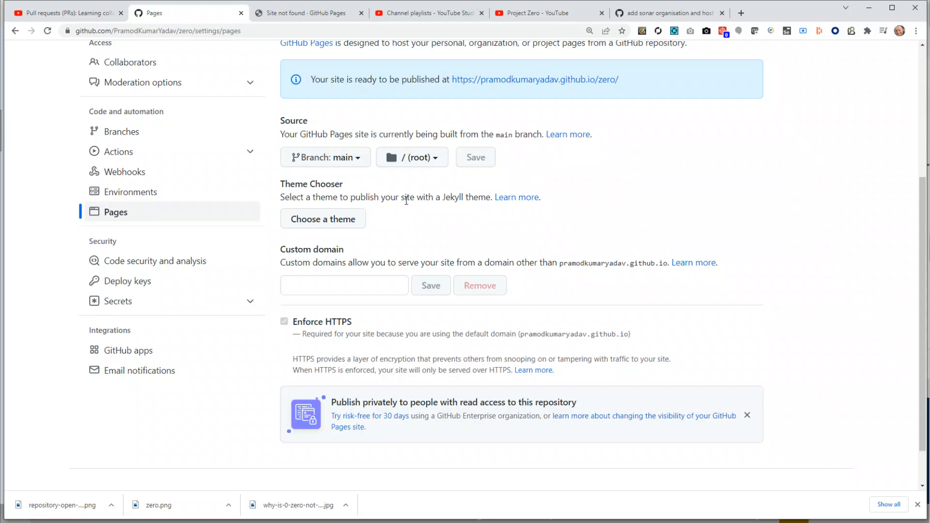
pyautogui.scroll(2, 403, 207)
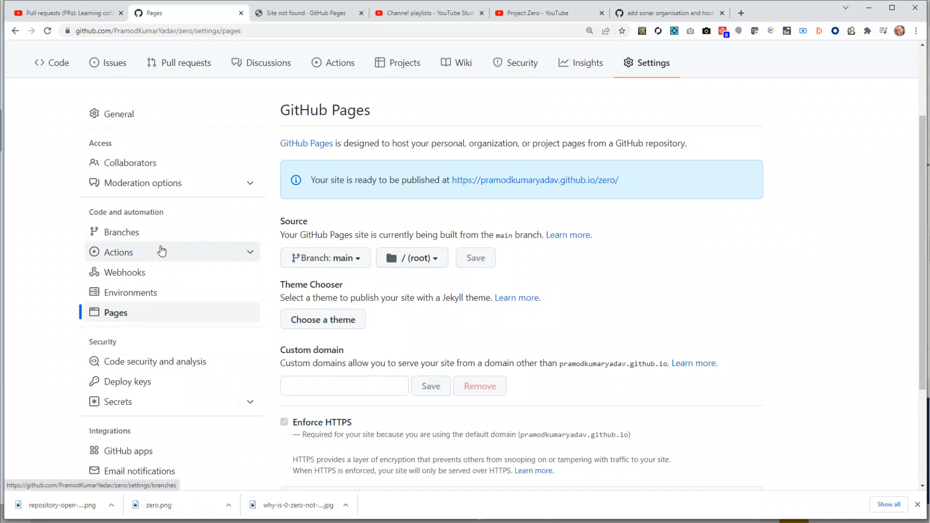
# - Turn off Require a pull request before merging in the main branch protection rule and save the changes
pyautogui.click(131, 234)
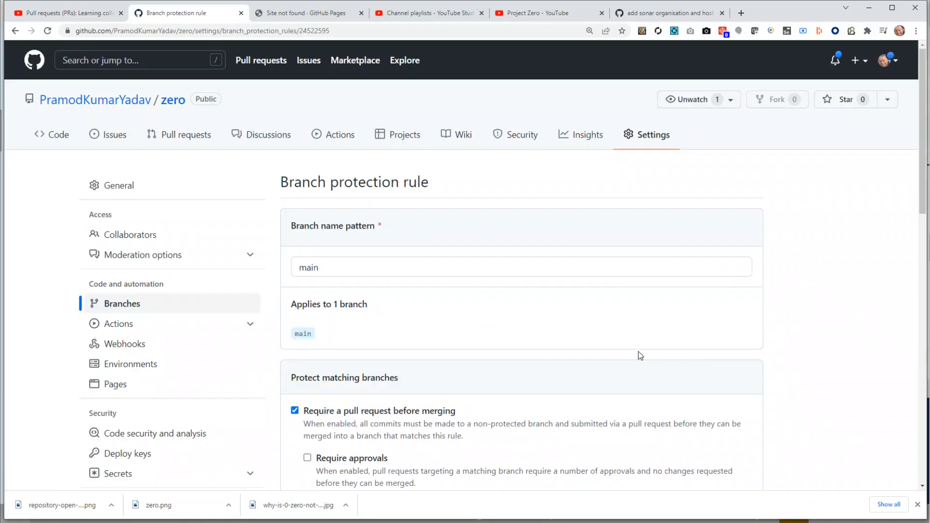
pyautogui.scroll(-5, 597, 339)
pyautogui.scroll(-2, 597, 339)
pyautogui.click(294, 108)
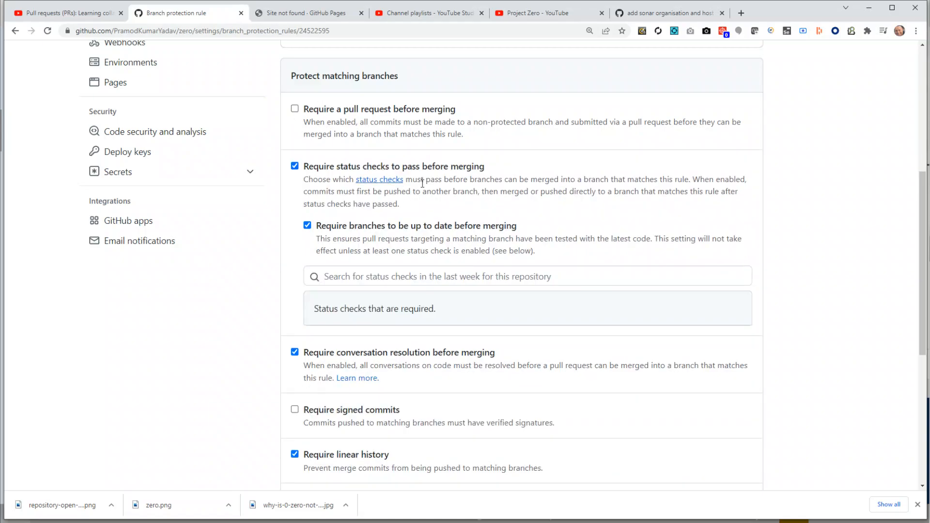
pyautogui.scroll(-6, 465, 209)
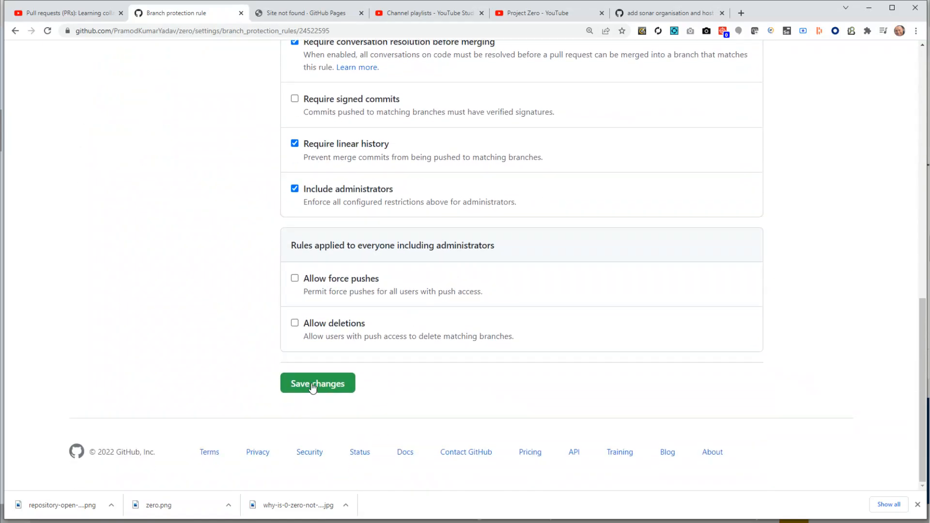
pyautogui.click(312, 384)
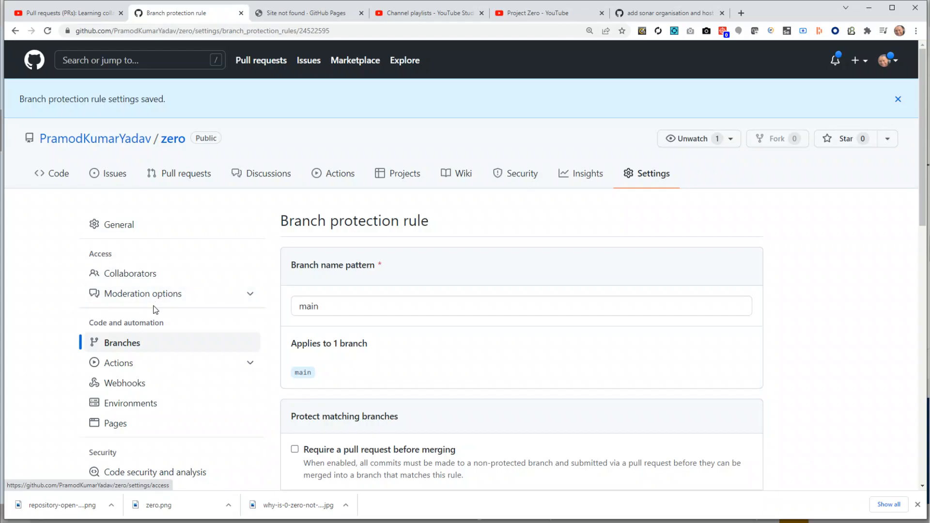
# - Return to the GitHub Pages settings and open the published zero site
pyautogui.scroll(-4, 151, 291)
pyautogui.click(145, 224)
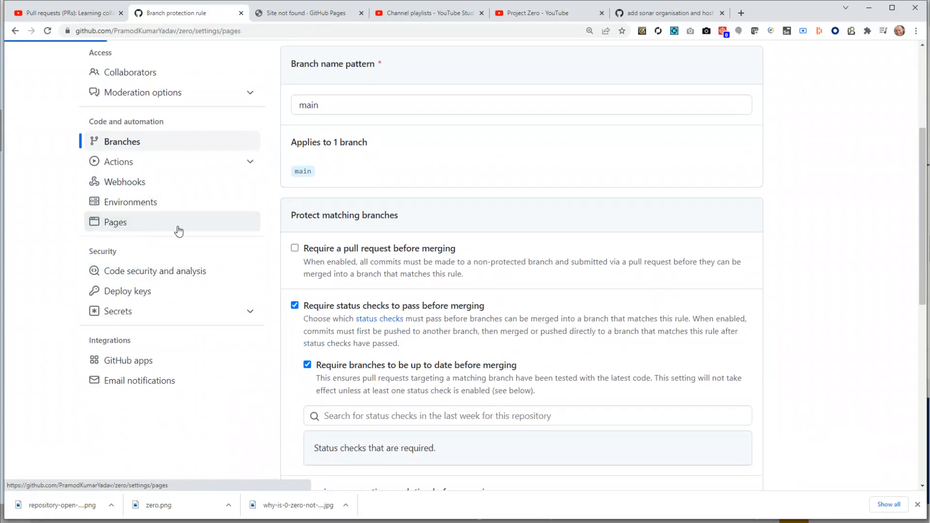
pyautogui.scroll(-2, 478, 297)
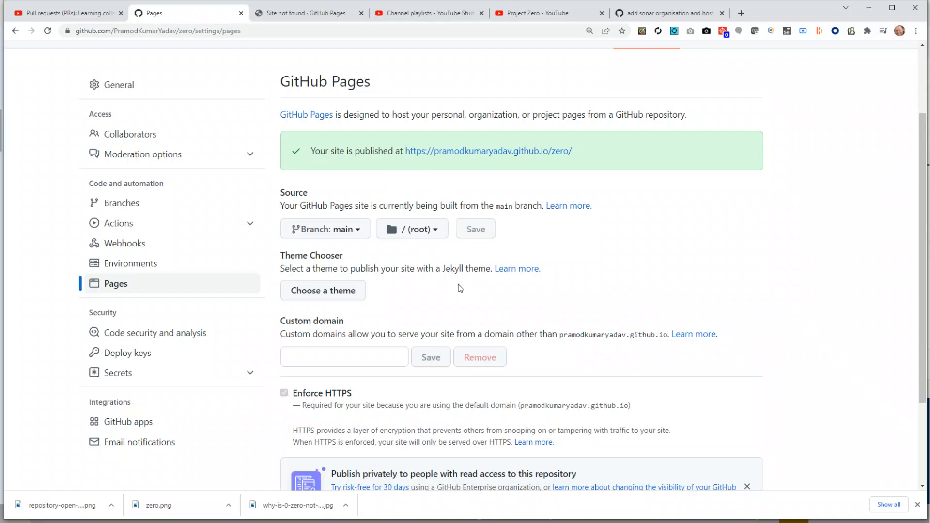
pyautogui.scroll(-3, 462, 286)
pyautogui.scroll(4, 466, 275)
pyautogui.click(452, 201)
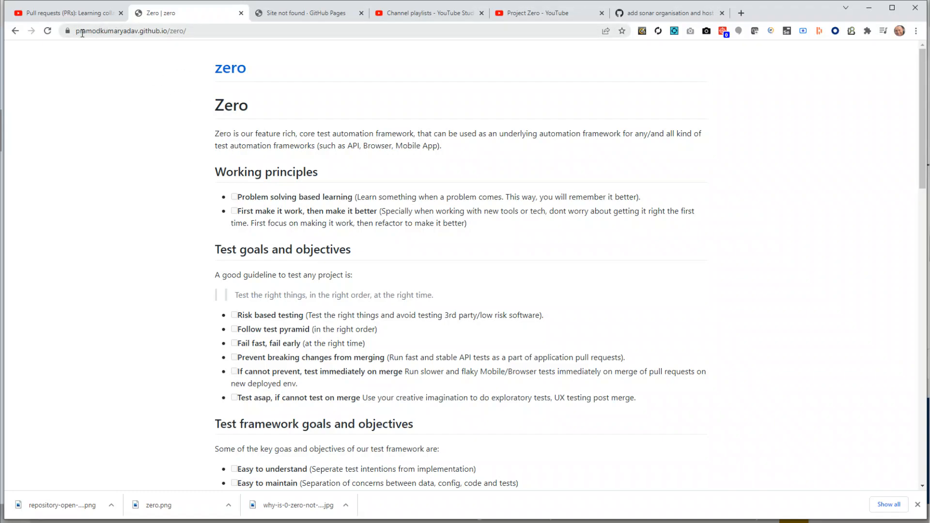
# - Read through the published site's sections on working principles, test goals, framework objectives and important files
pyautogui.scroll(-2, 288, 158)
pyautogui.scroll(2, 289, 102)
pyautogui.scroll(-2, 294, 175)
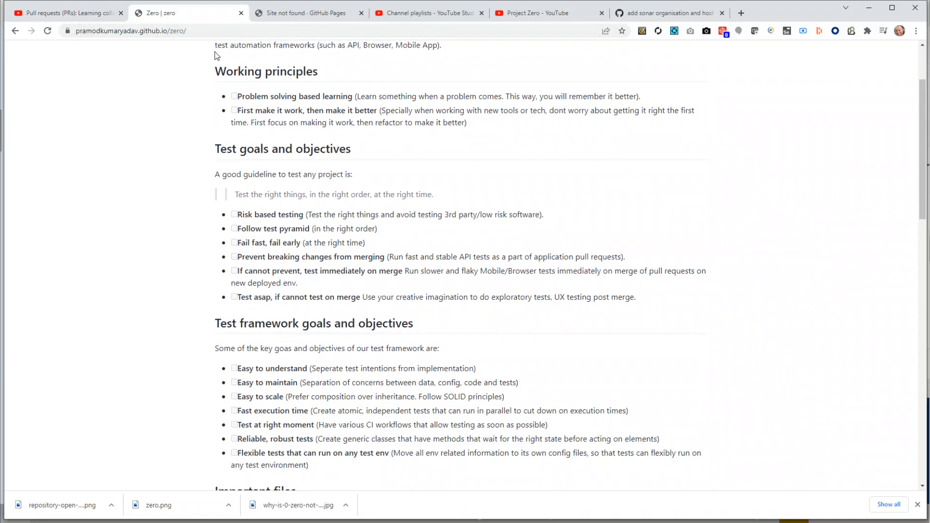
pyautogui.scroll(-3, 336, 143)
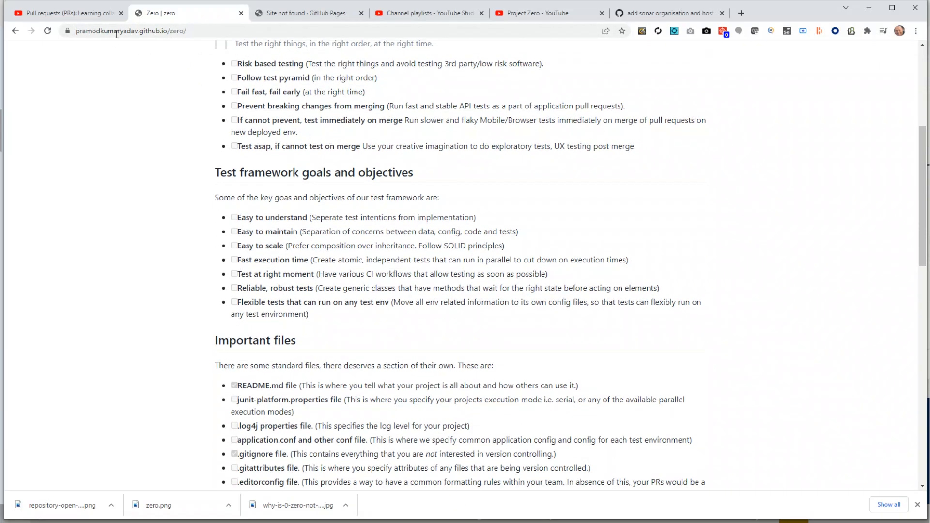
pyautogui.scroll(-5, 299, 201)
pyautogui.scroll(1, 298, 199)
pyautogui.scroll(5, 299, 199)
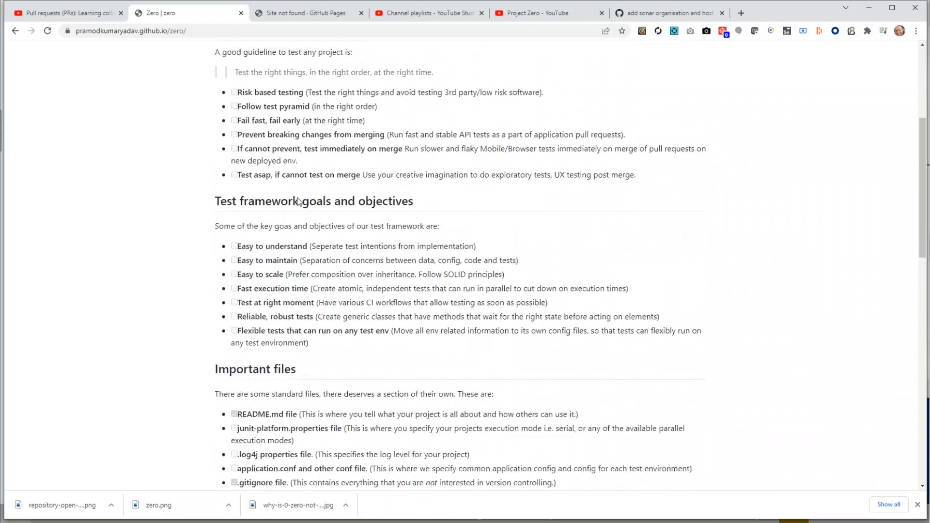
# - Require pull requests before merging to main without required approvals, dismiss stale approvals on new commits, and save the protection rule
pyautogui.click(15, 31)
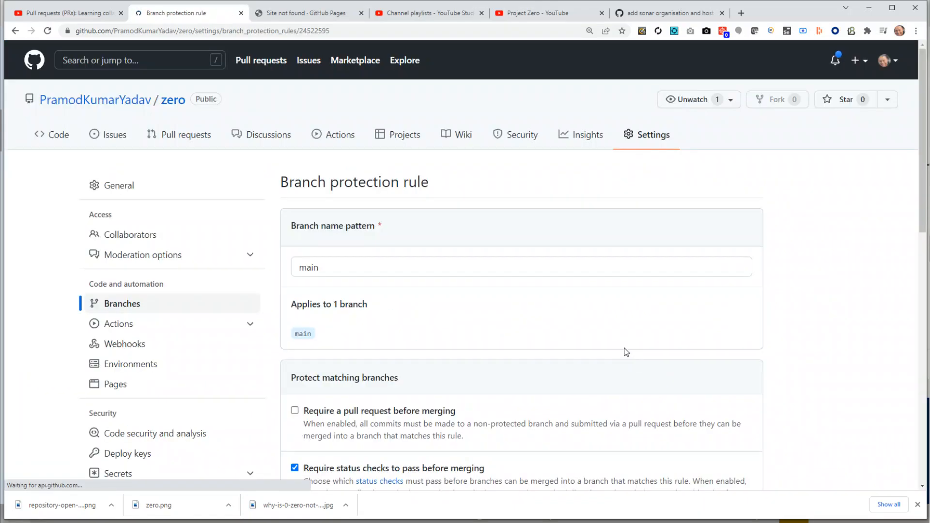
pyautogui.scroll(-3, 533, 359)
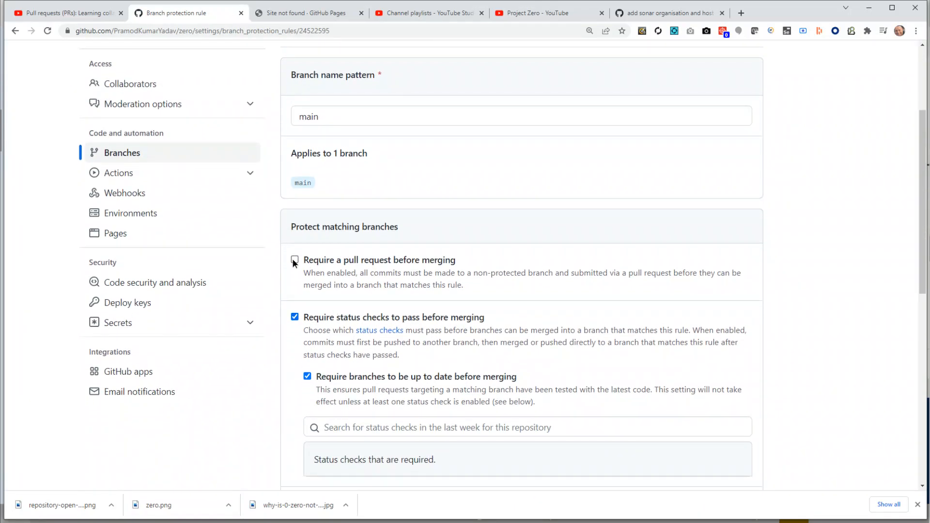
pyautogui.click(294, 260)
pyautogui.scroll(-2, 349, 229)
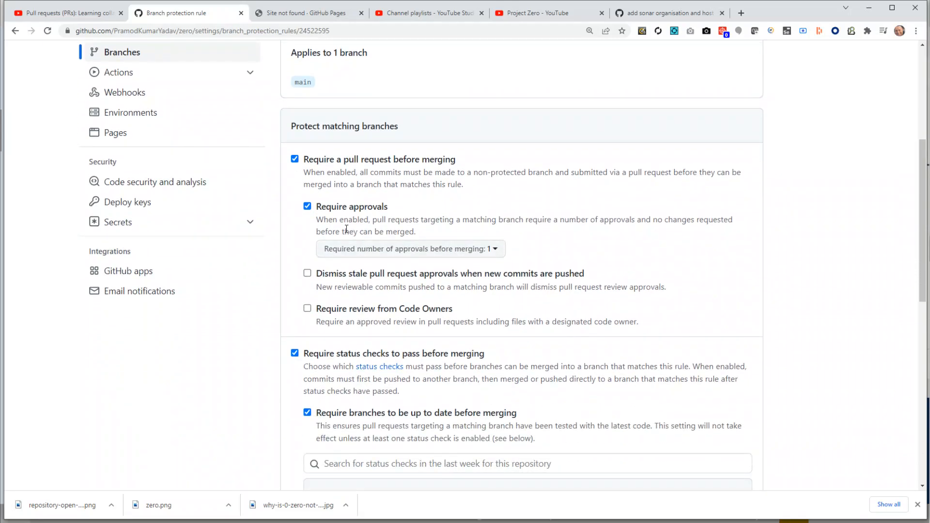
pyautogui.click(307, 206)
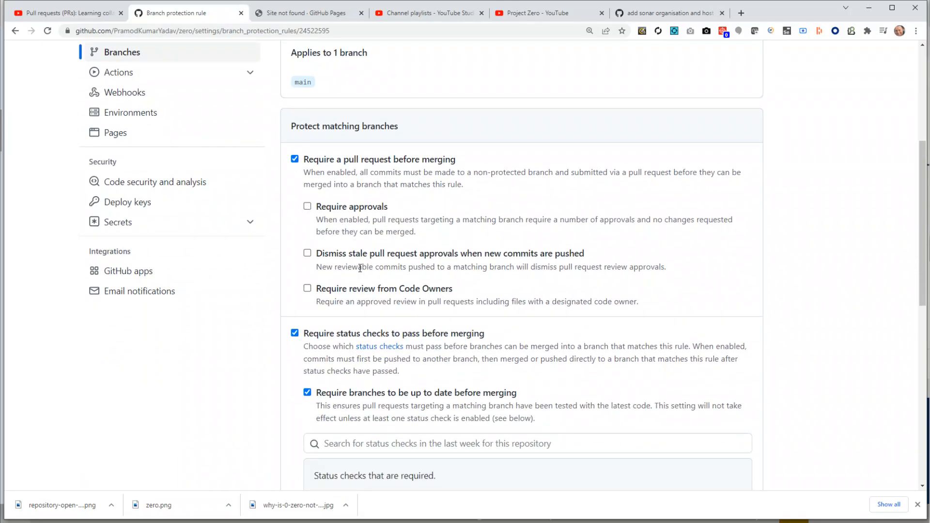
pyautogui.click(307, 253)
pyautogui.scroll(-10, 514, 324)
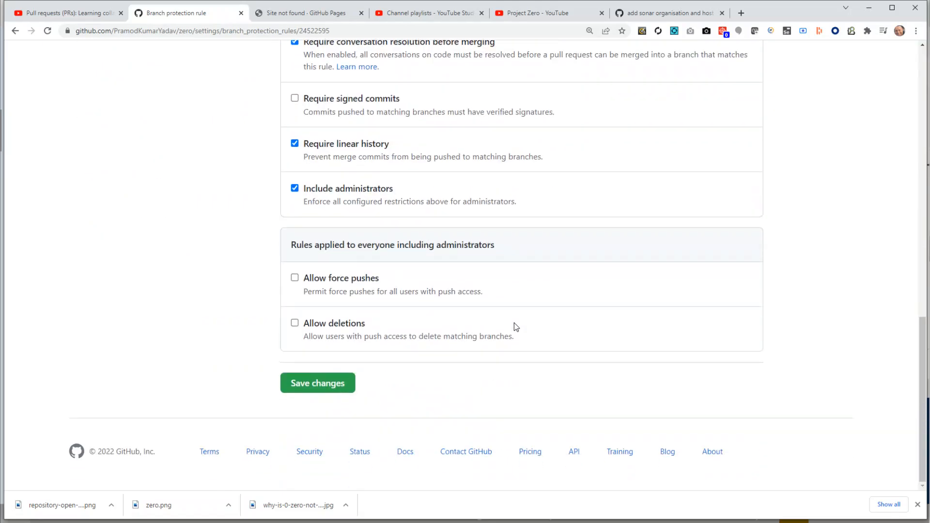
pyautogui.click(325, 388)
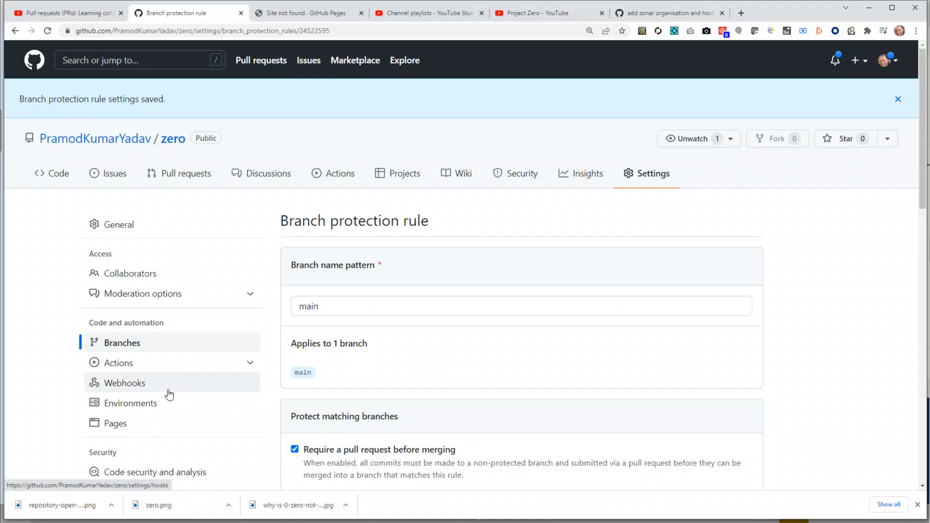
# - Review the repository's GitHub Pages source, theme, custom domain and private publishing options again
pyautogui.scroll(-3, 173, 386)
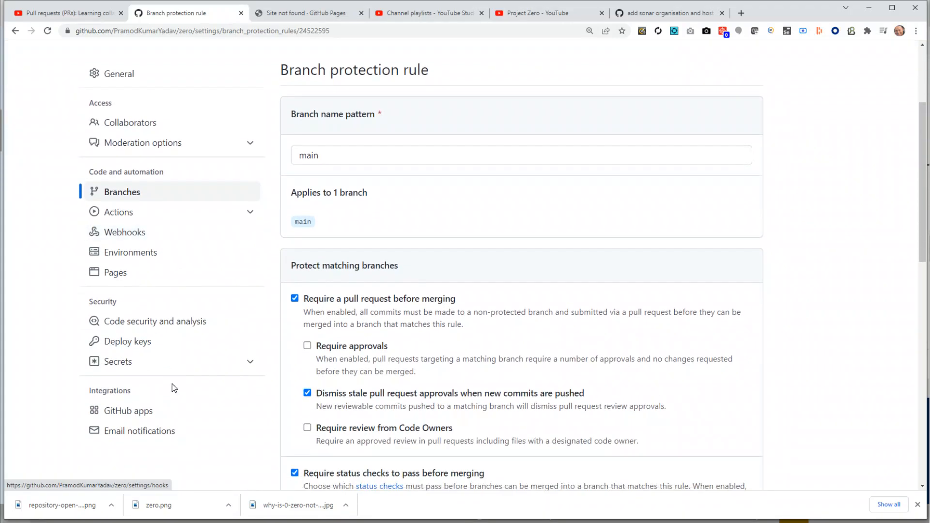
pyautogui.click(116, 272)
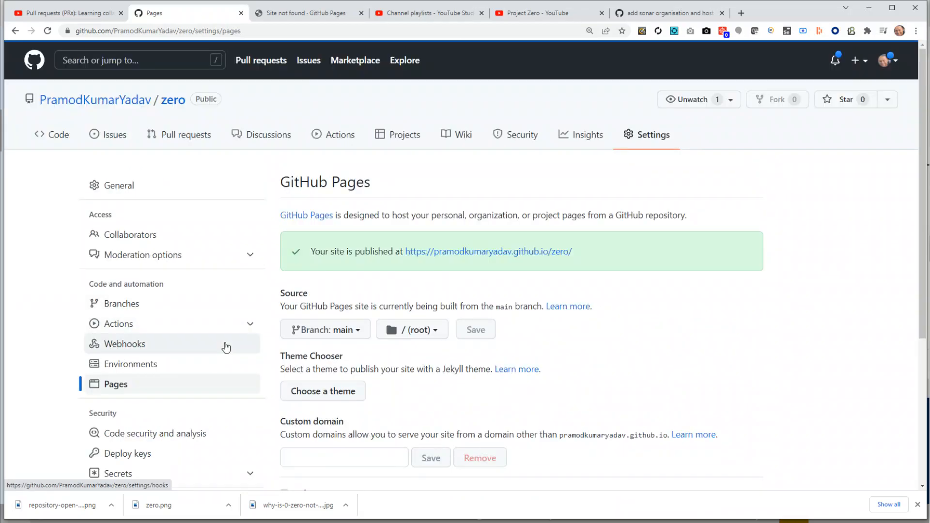
pyautogui.scroll(-3, 226, 343)
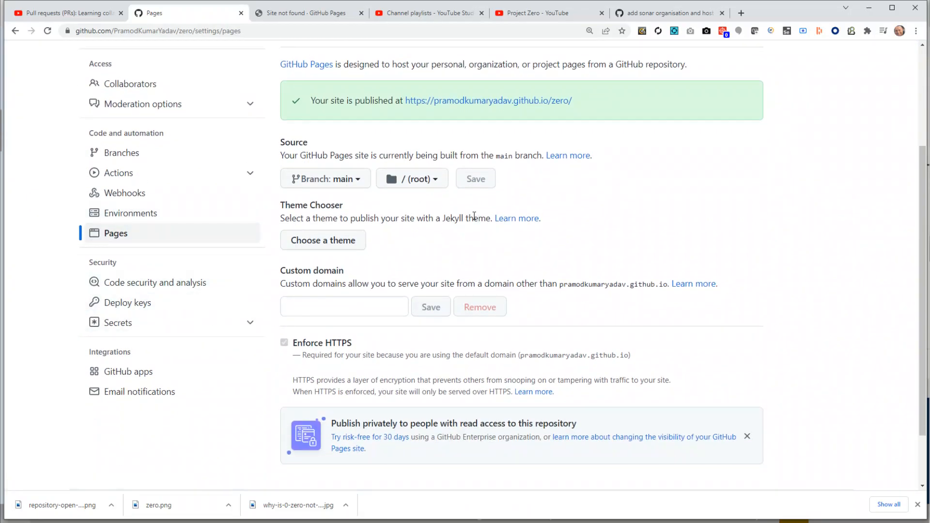
pyautogui.scroll(-1, 327, 261)
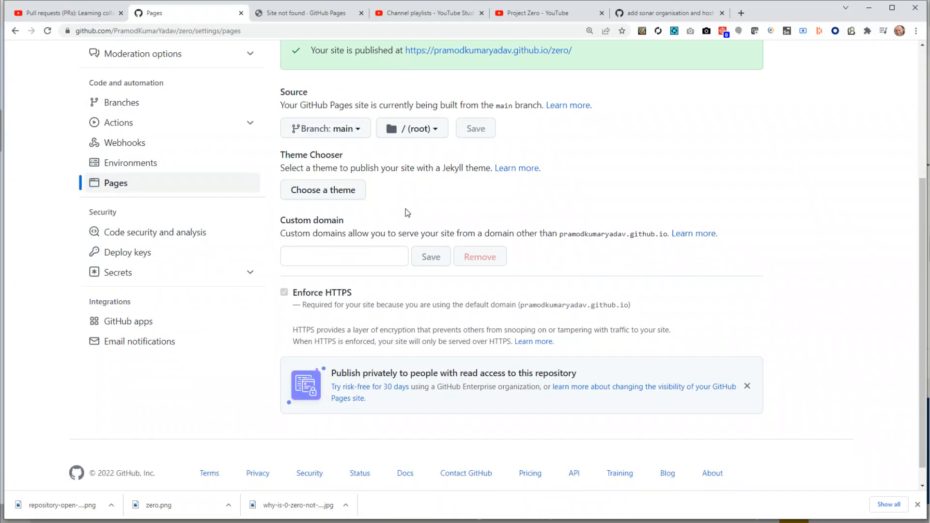
# - Look through the repository's Code security and analysis features and its Deploy keys page
pyautogui.click(156, 233)
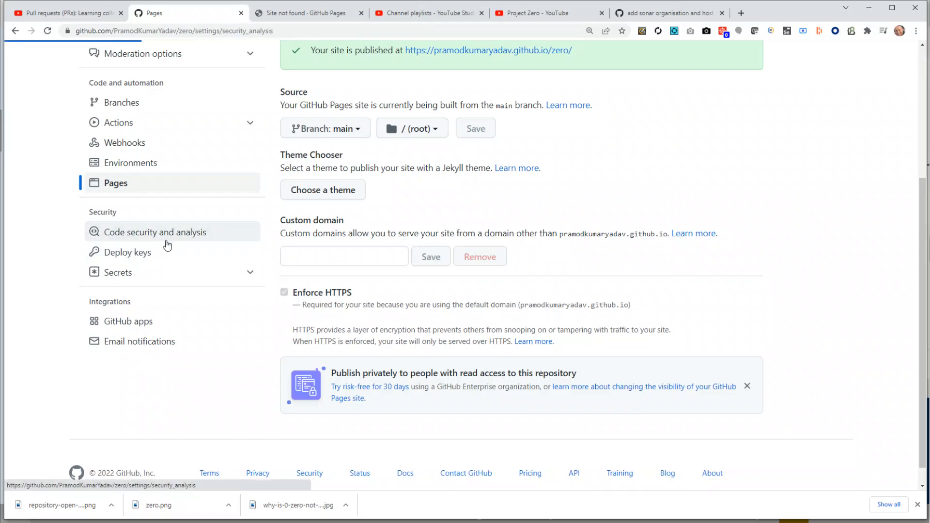
pyautogui.scroll(-1, 369, 292)
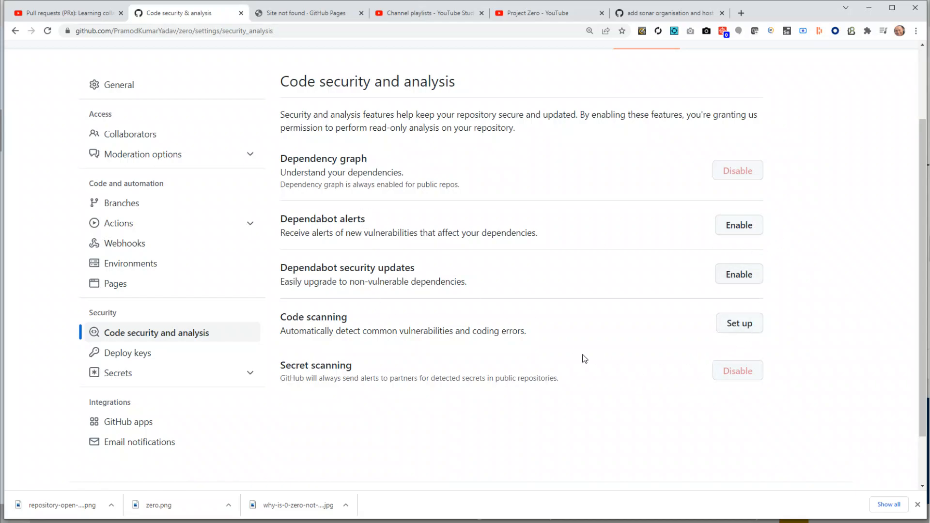
pyautogui.scroll(-2, 155, 299)
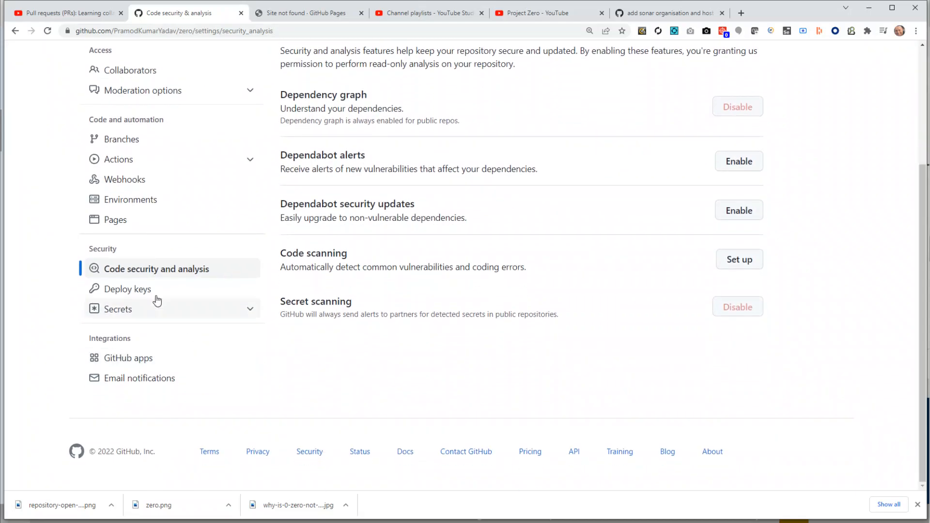
pyautogui.click(120, 293)
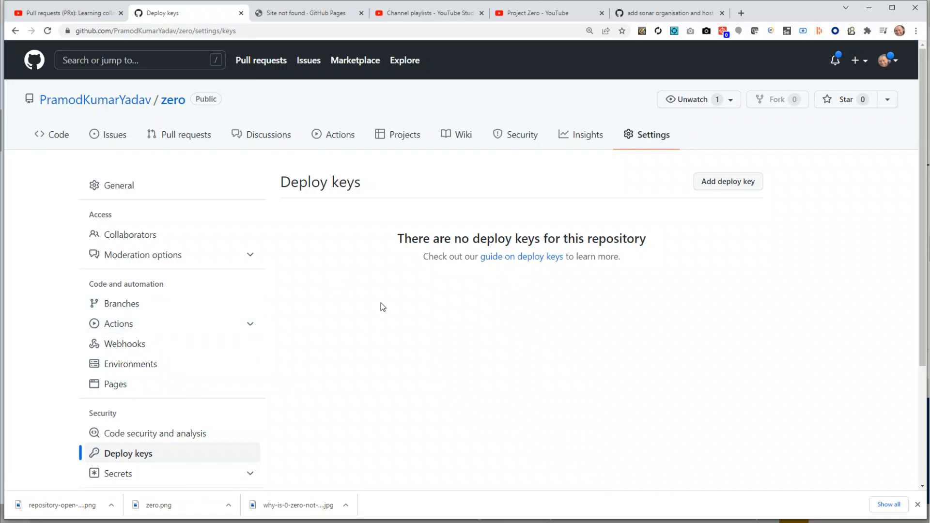
pyautogui.scroll(-2, 232, 349)
# - Look through the Actions and Dependabot secrets pages and open the list of installed GitHub Apps
pyautogui.click(125, 381)
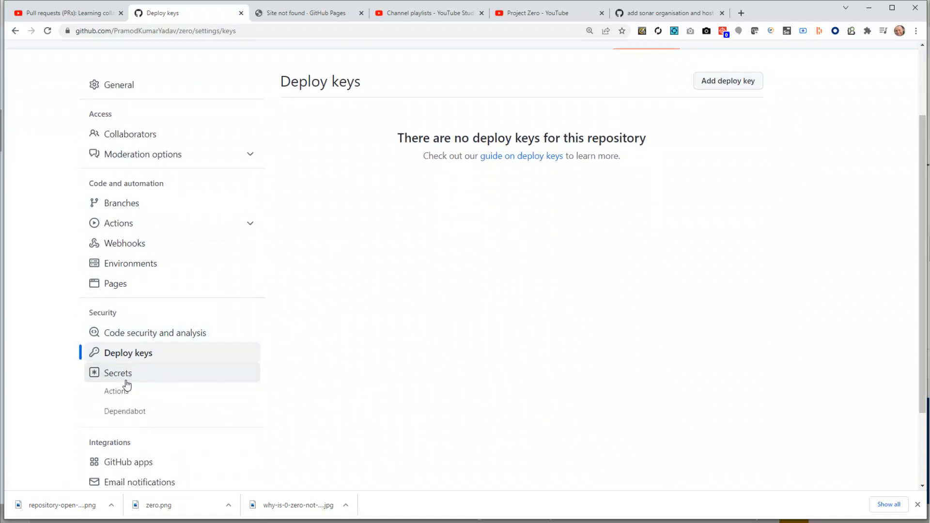
pyautogui.click(168, 393)
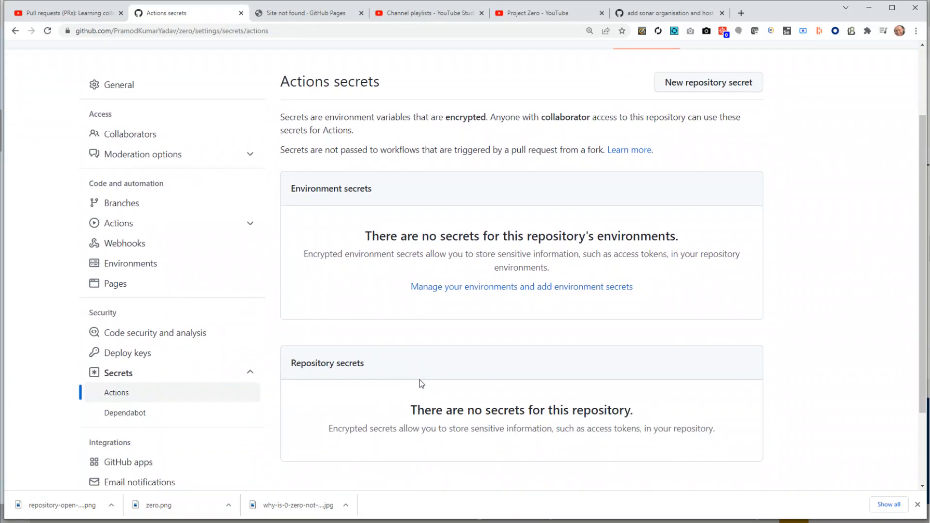
pyautogui.scroll(-2, 411, 376)
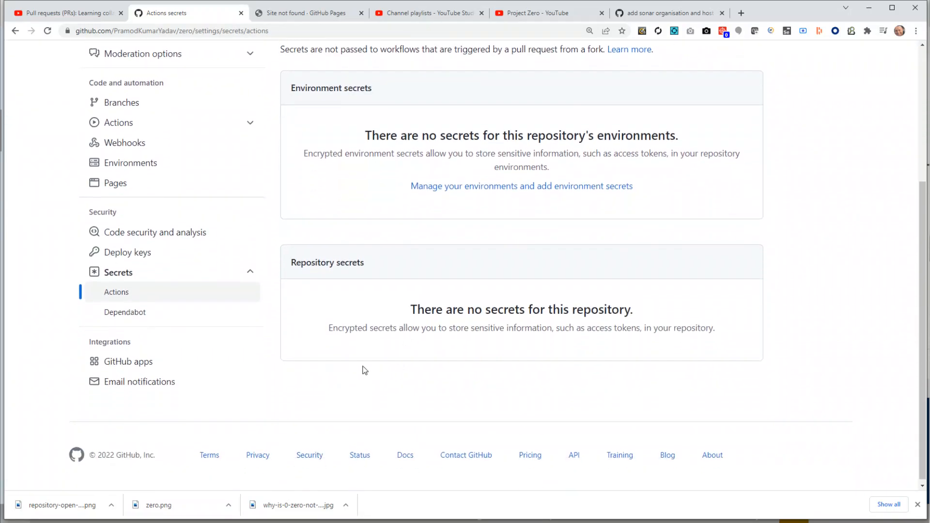
pyautogui.click(138, 317)
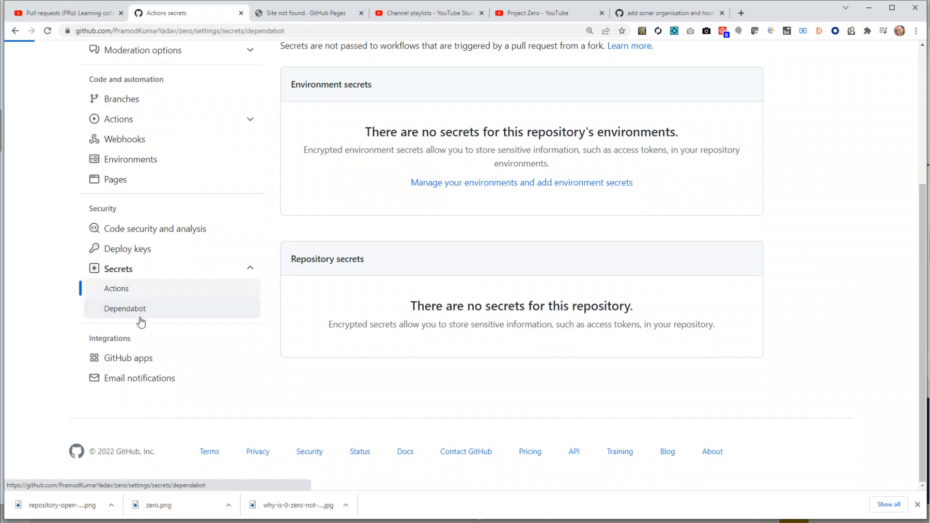
pyautogui.scroll(-3, 411, 274)
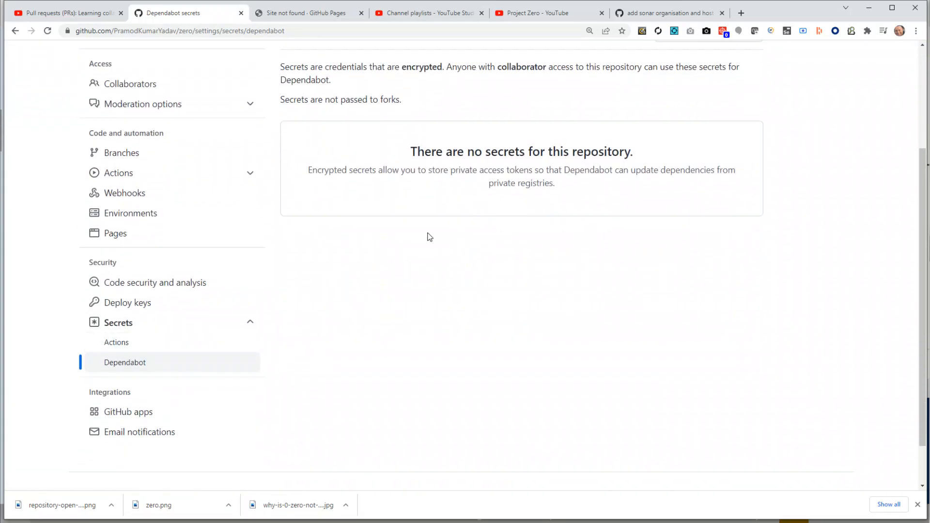
pyautogui.scroll(-2, 284, 344)
pyautogui.click(143, 361)
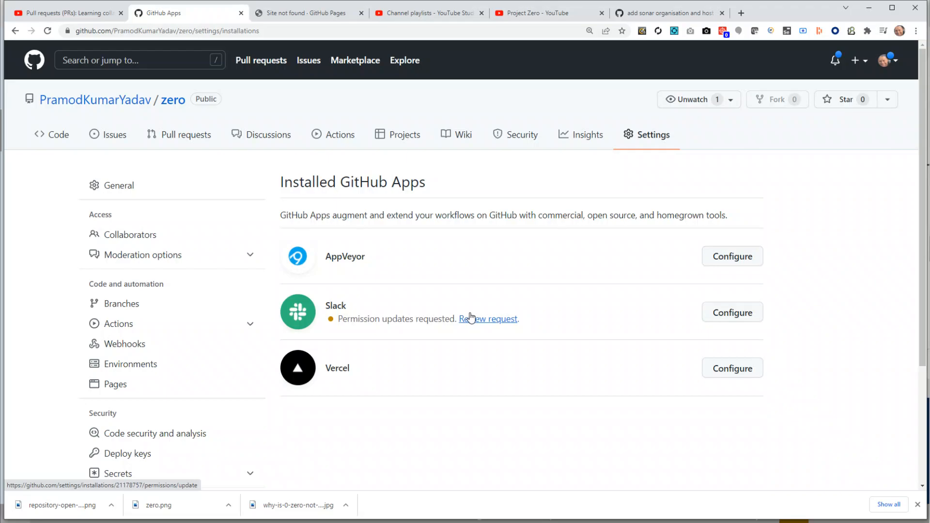
# - Look through the repository's email notification settings and return to the list of installed GitHub Apps
pyautogui.scroll(-2, 488, 341)
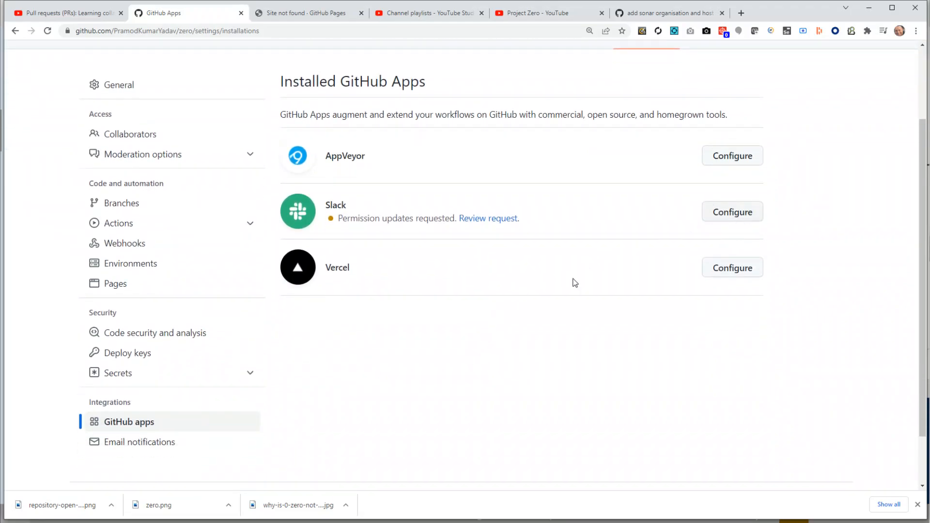
pyautogui.scroll(-2, 484, 319)
pyautogui.click(162, 382)
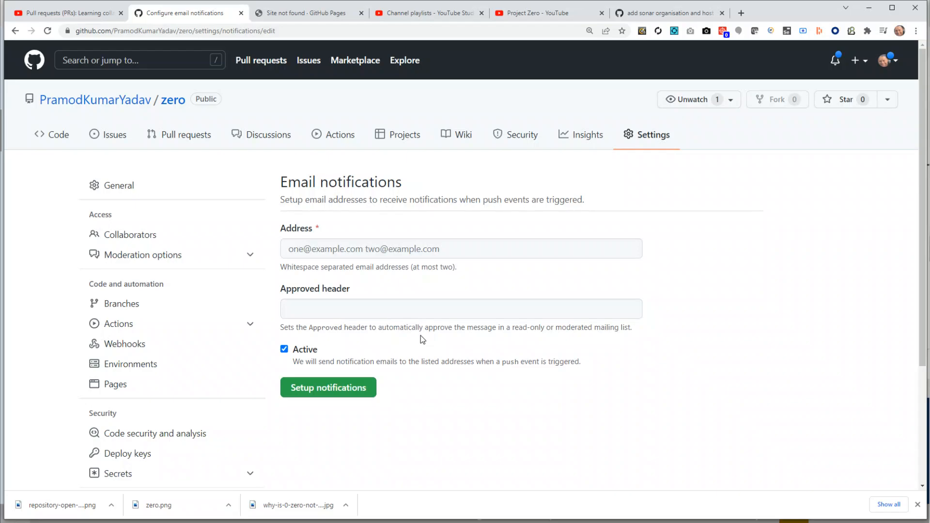
pyautogui.scroll(-4, 423, 339)
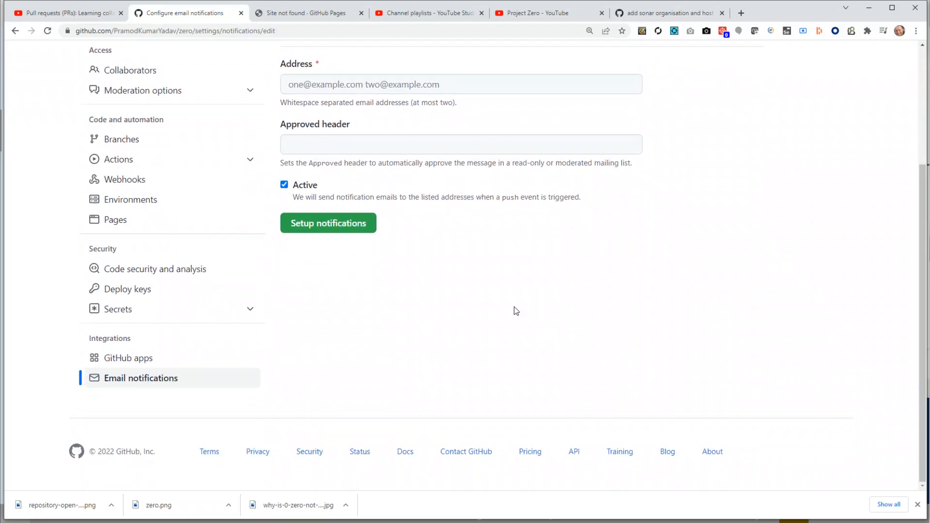
pyautogui.scroll(4, 484, 320)
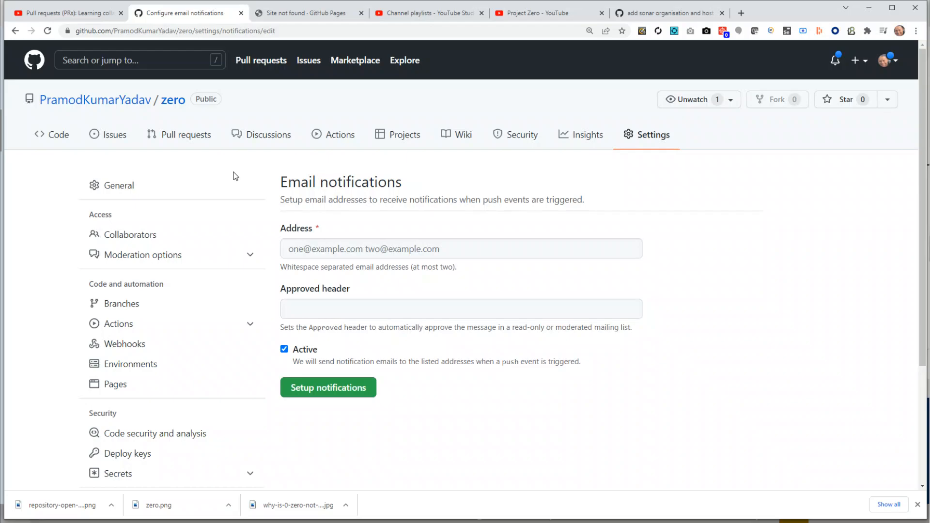
pyautogui.scroll(-3, 242, 223)
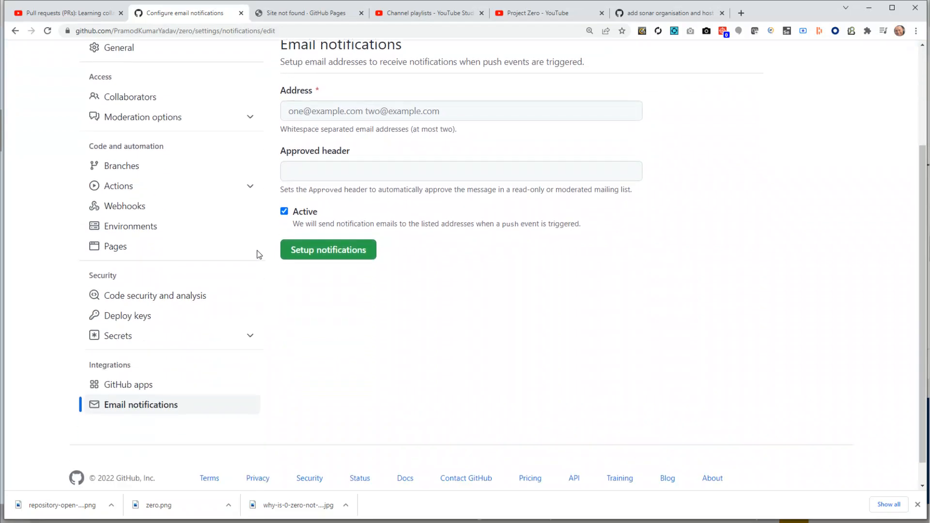
pyautogui.click(145, 360)
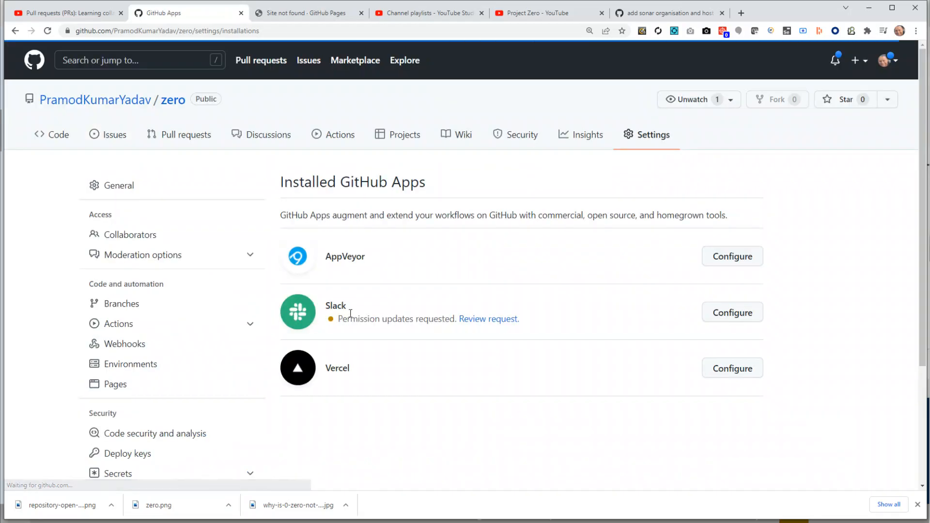